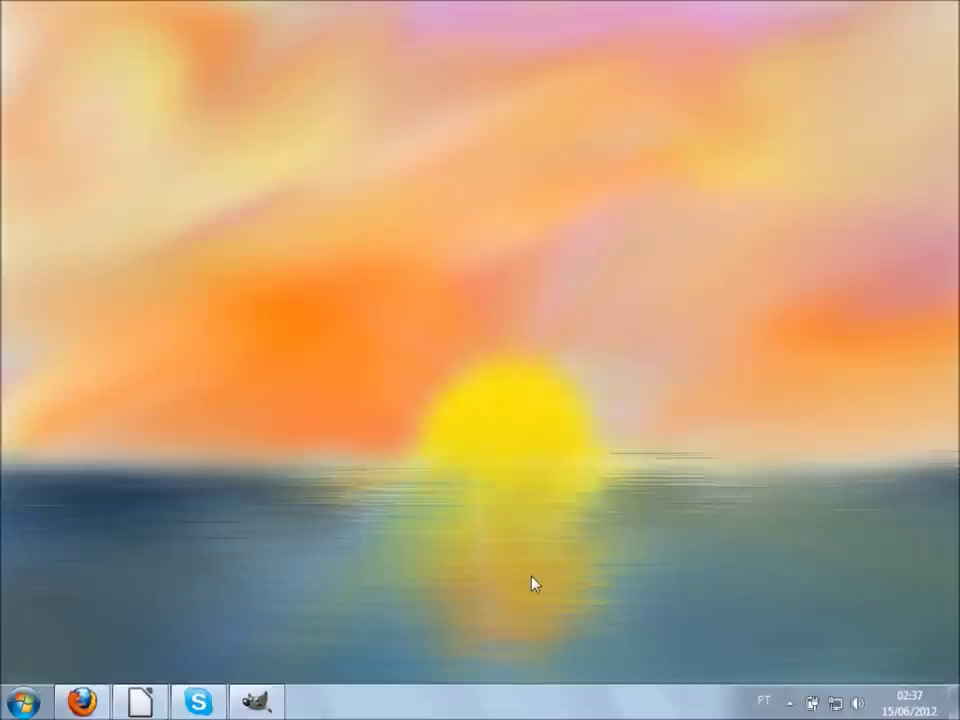
- Bring up the GIMP window from the taskbar, with no image open
click(256, 701)
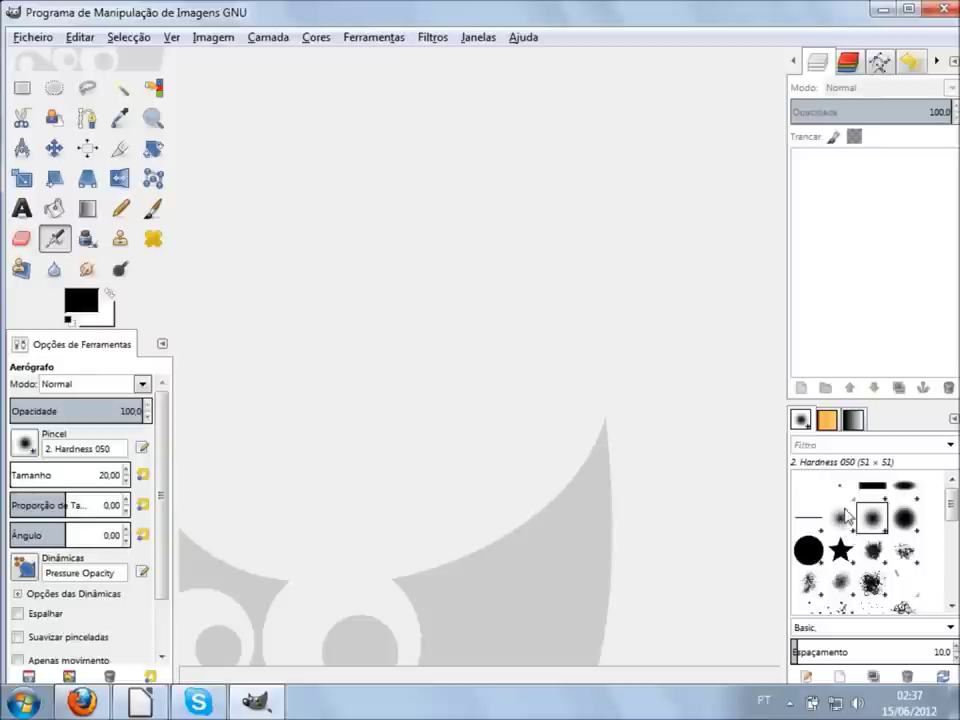
- Create a new blank white 1600 × 1200 px image
click(38, 37)
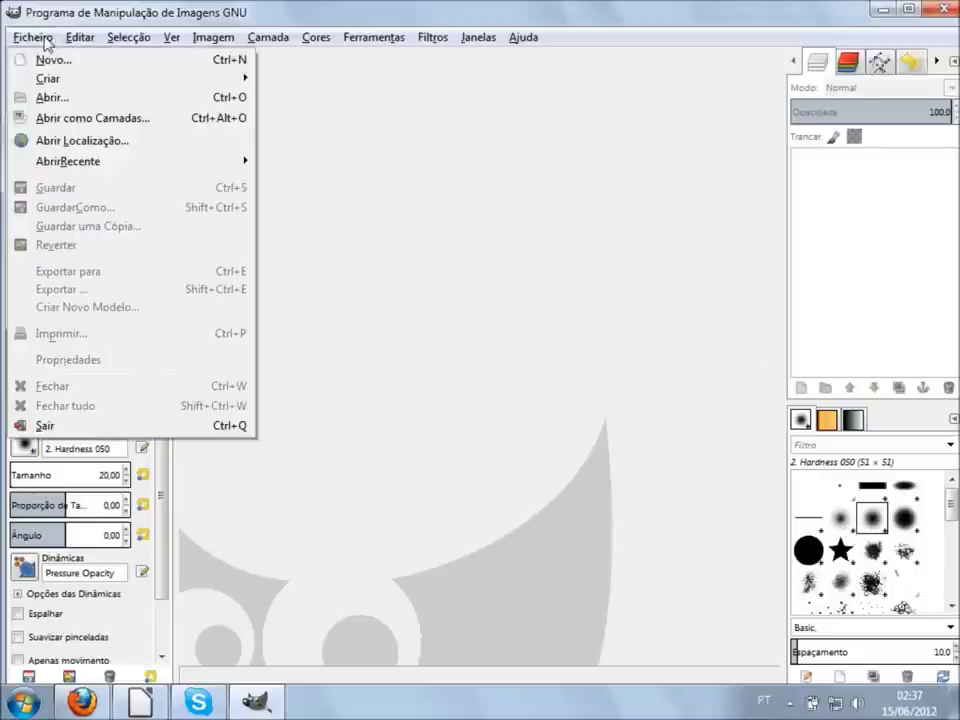
click(58, 60)
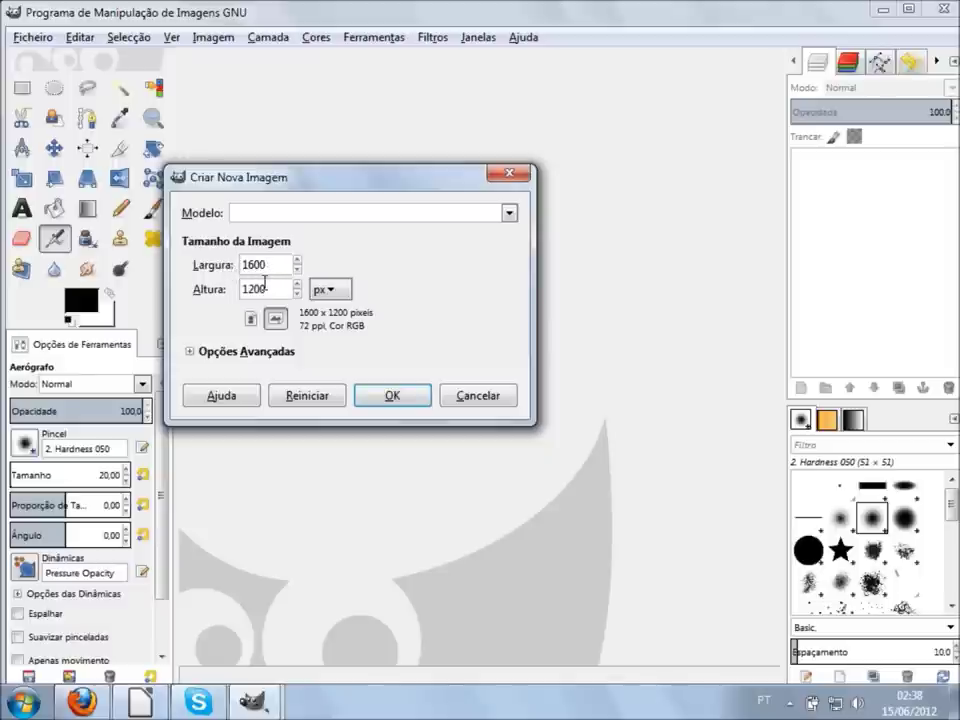
click(396, 396)
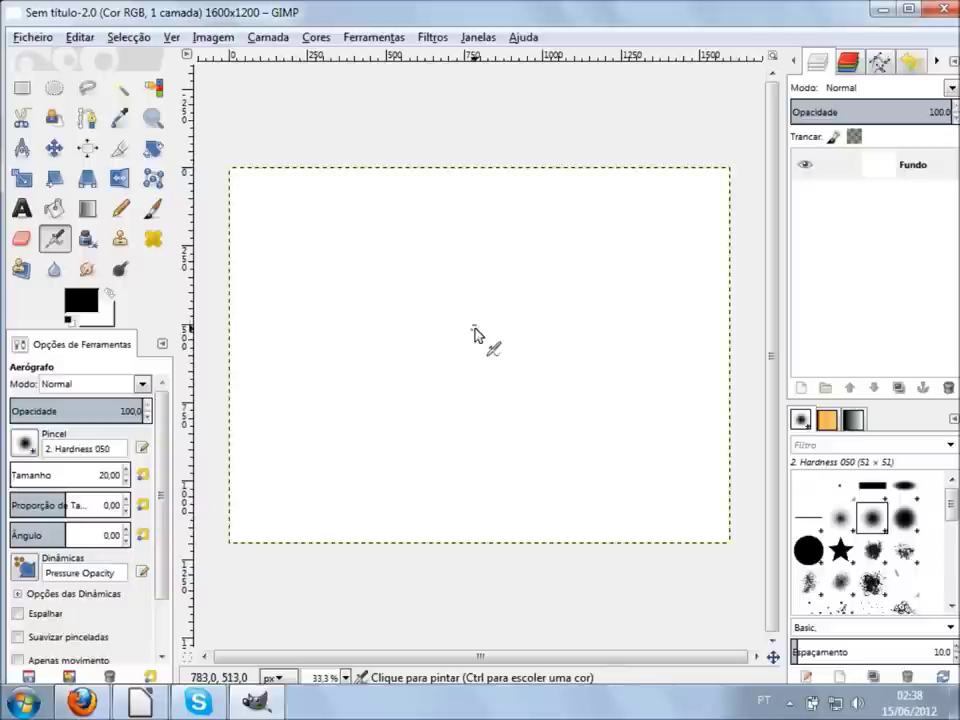
click(152, 208)
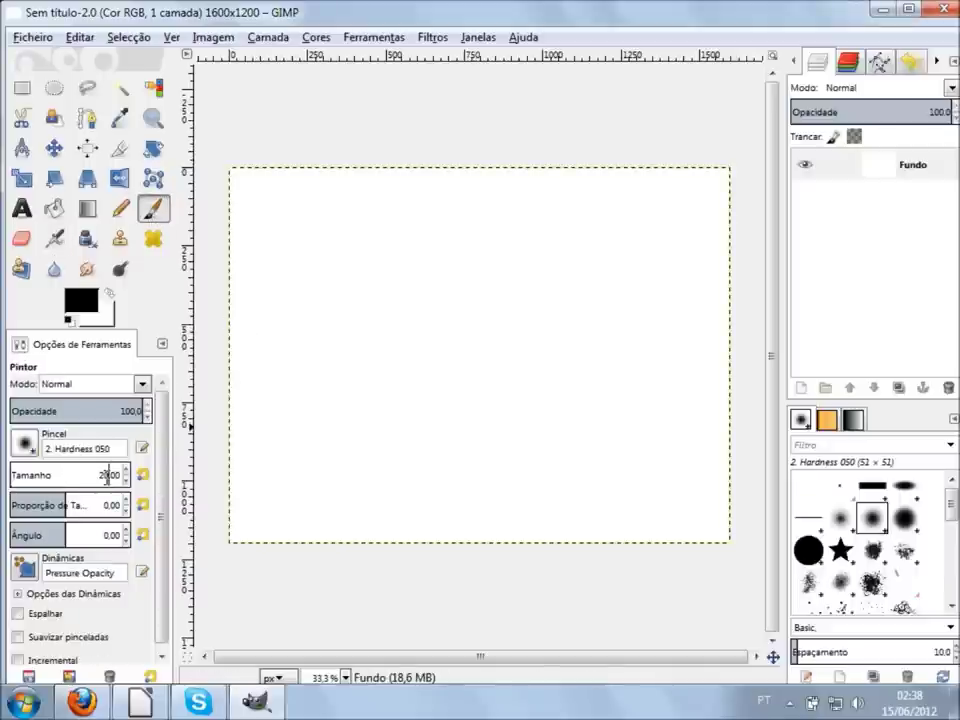
- Set the paintbrush size to 80, undoing the test strokes so the canvas stays white
drag(375, 353, 505, 448)
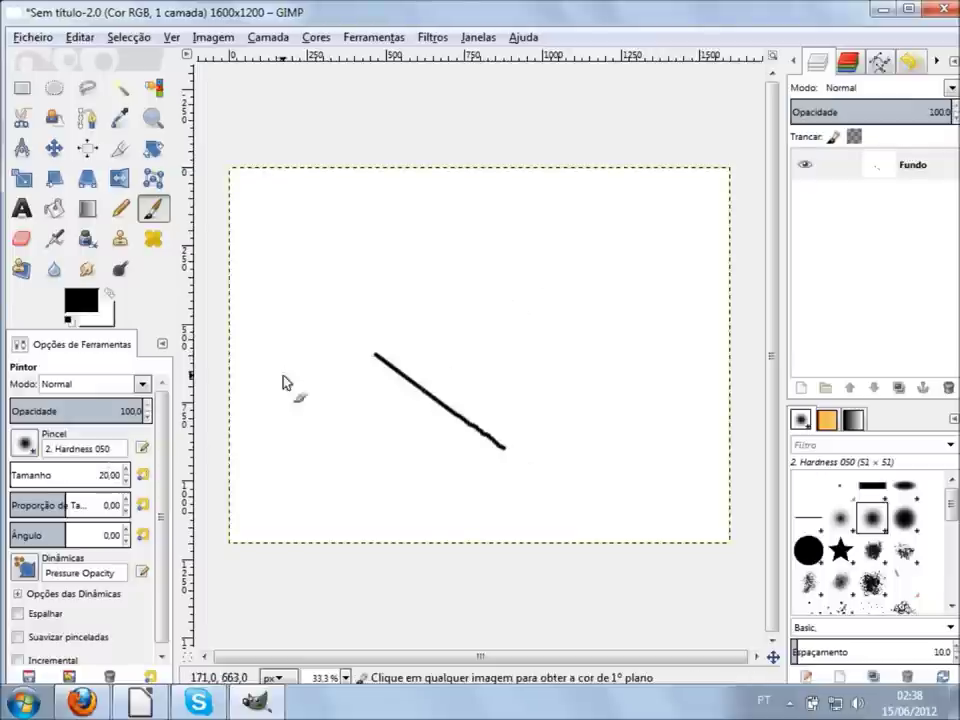
key(ctrl+z)
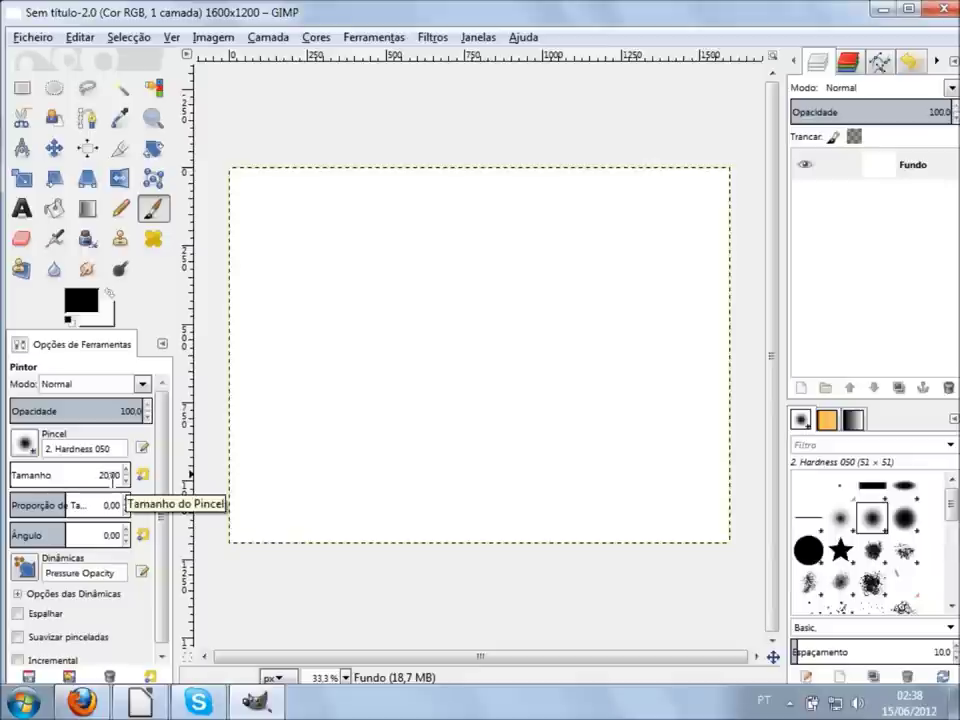
double_click(112, 477)
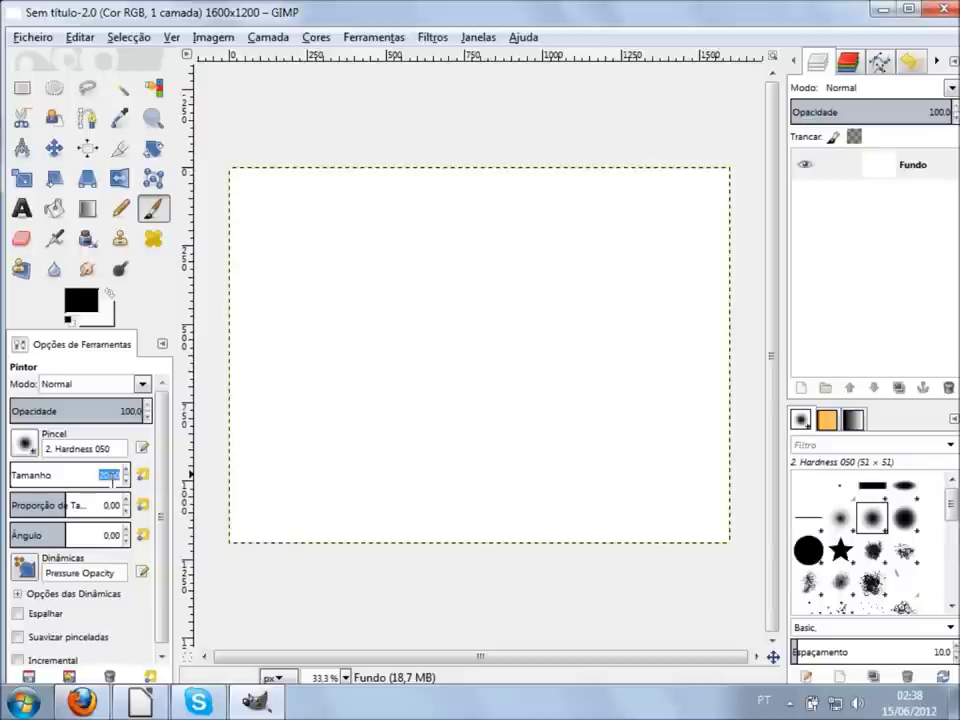
text(80)
key(Return)
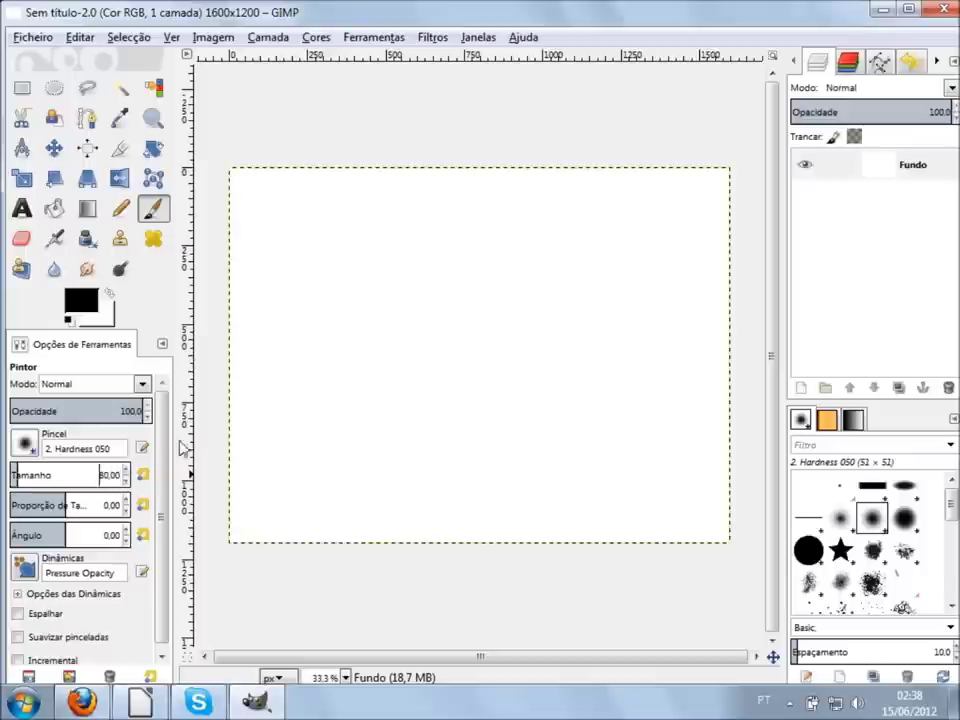
mouse_move(290, 425)
mouse_down()
mouse_move(440, 448)
mouse_move(508, 438)
mouse_up()
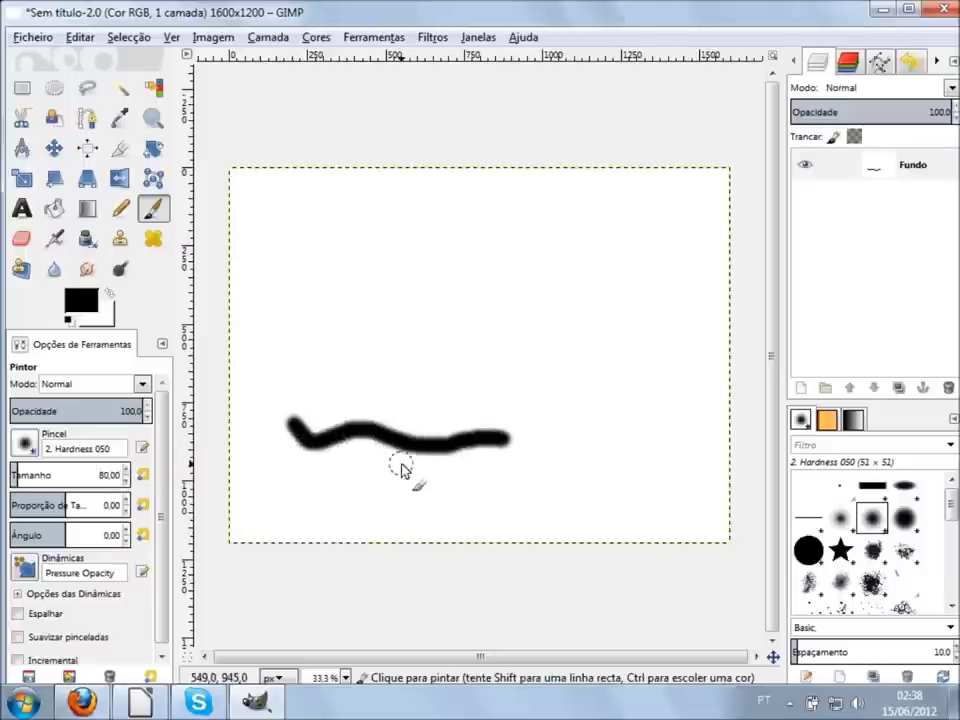
key(ctrl+z)
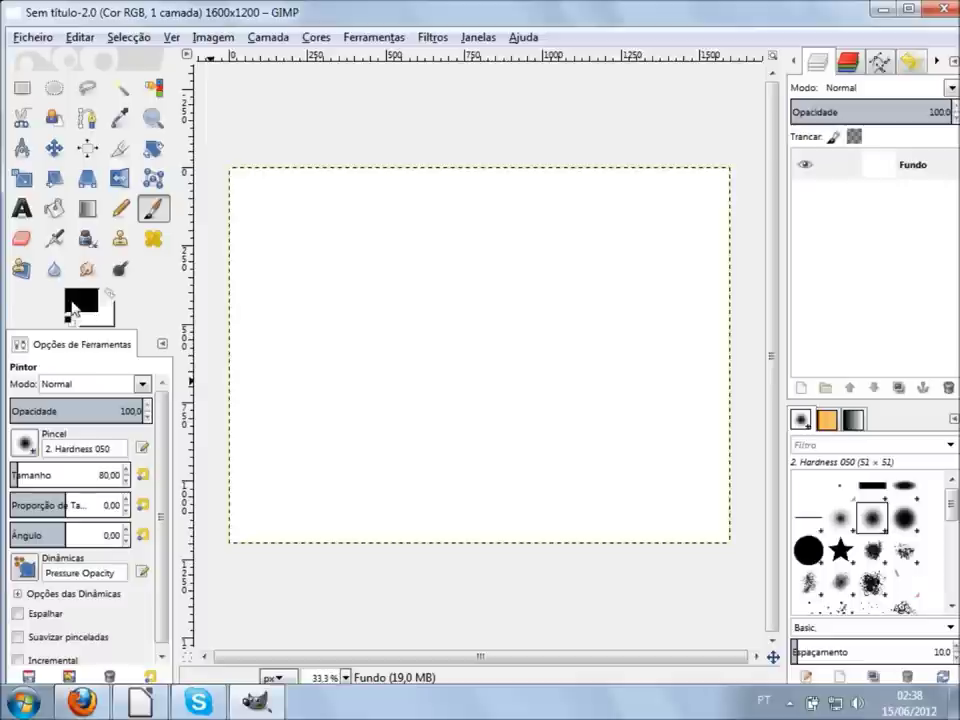
- Set the foreground colour to bright saturated blue 1f93f6
click(72, 305)
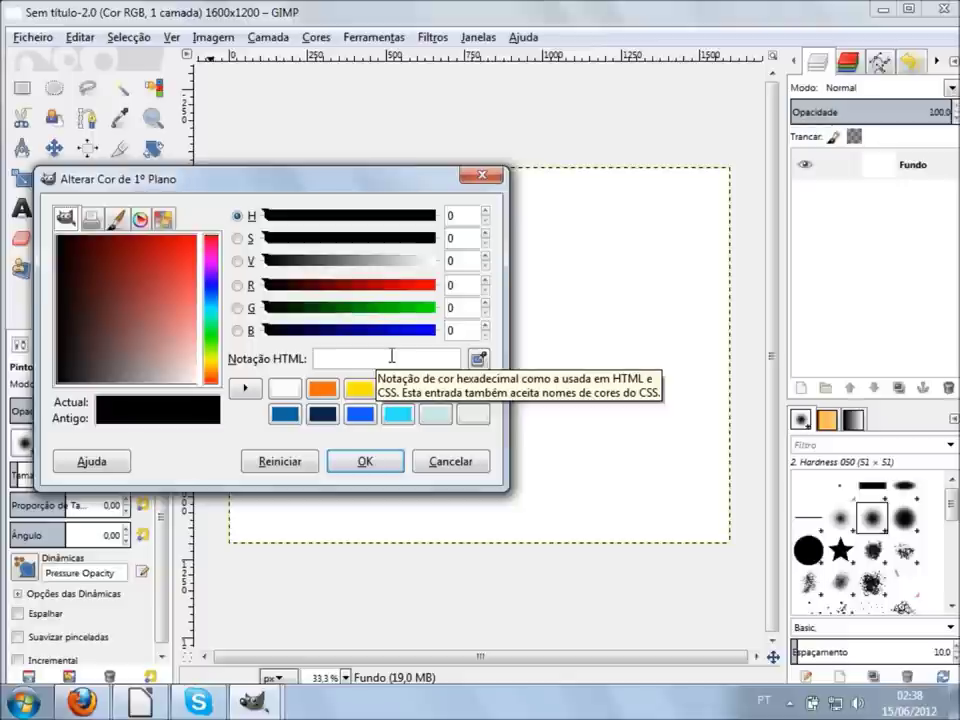
click(214, 291)
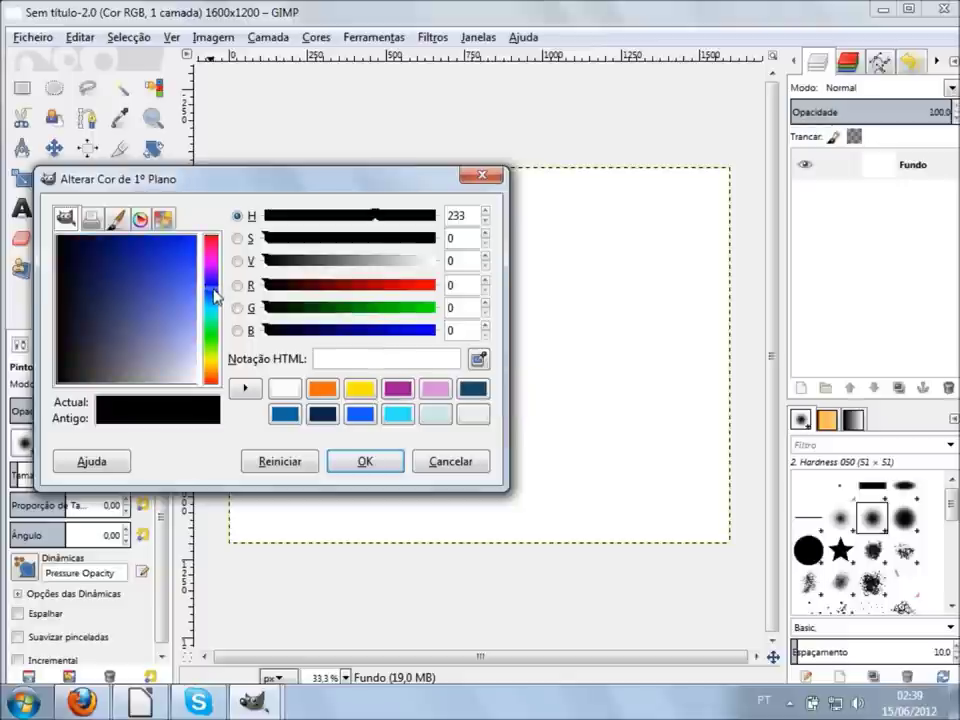
mouse_move(165, 287)
mouse_down()
mouse_move(197, 266)
mouse_move(100, 258)
mouse_up()
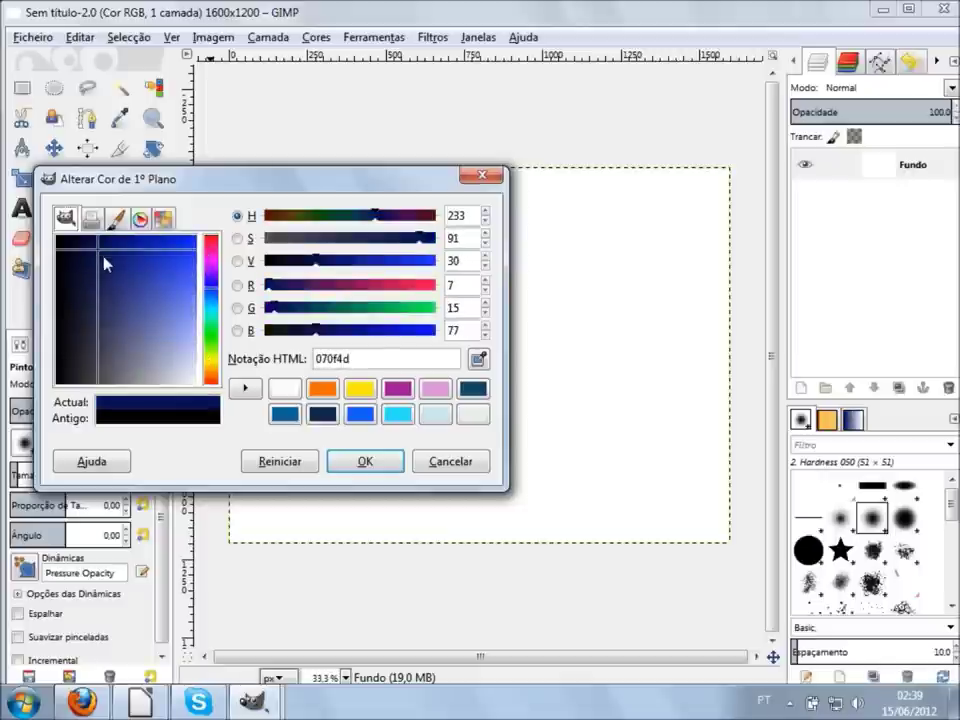
mouse_move(214, 293)
mouse_down()
mouse_move(216, 285)
mouse_move(219, 311)
mouse_move(171, 264)
mouse_move(193, 262)
mouse_up()
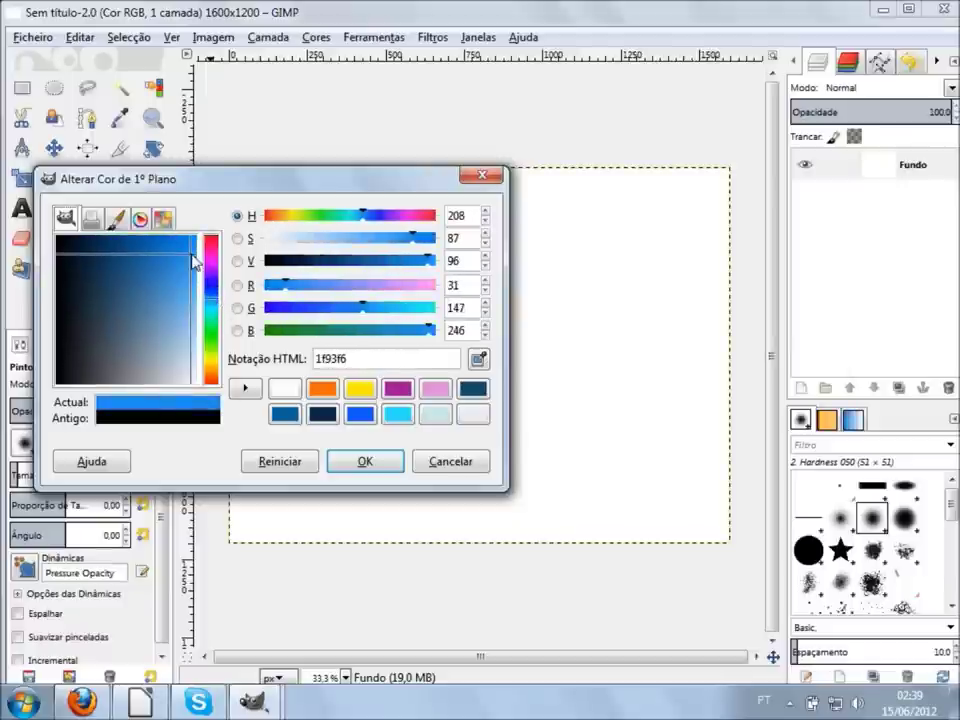
click(381, 464)
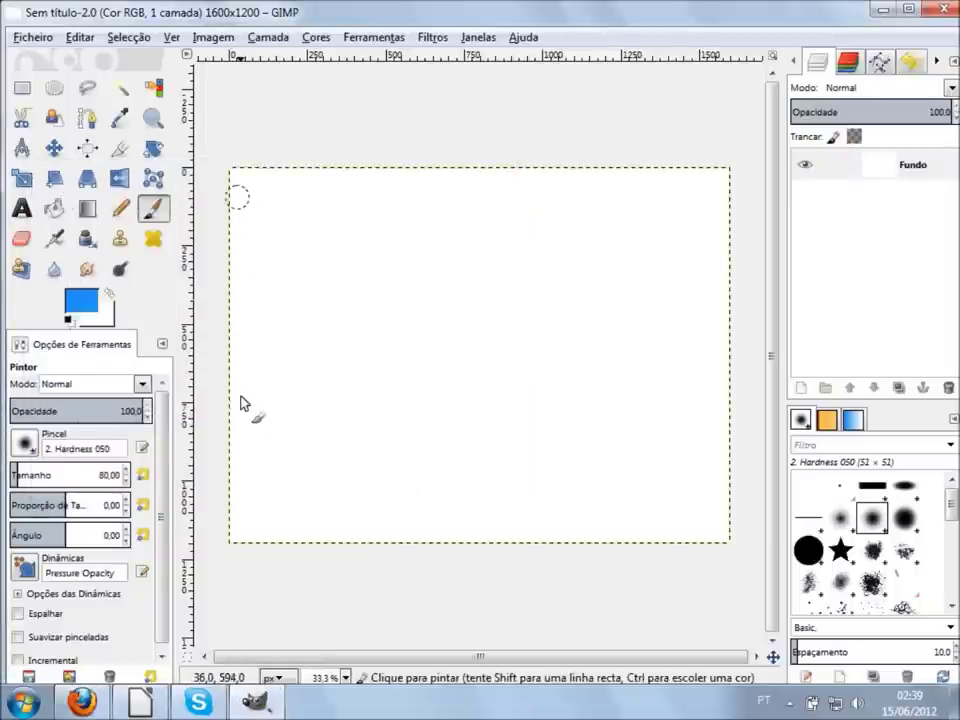
- Paint a straight blue horizontal horizon line about a third up from the bottom
click(234, 416)
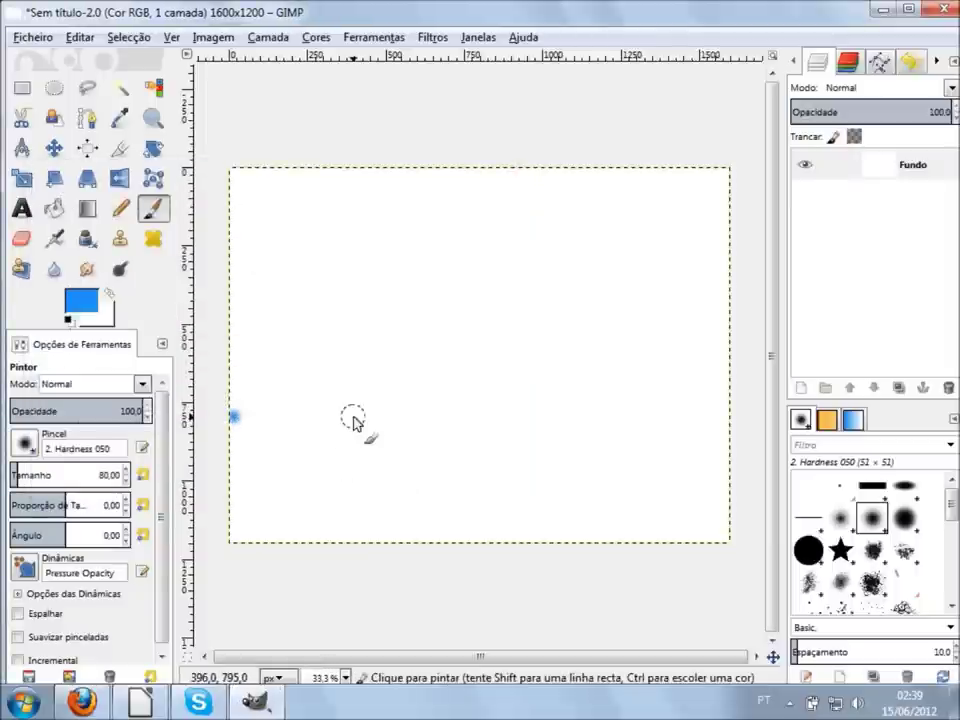
key(shift)
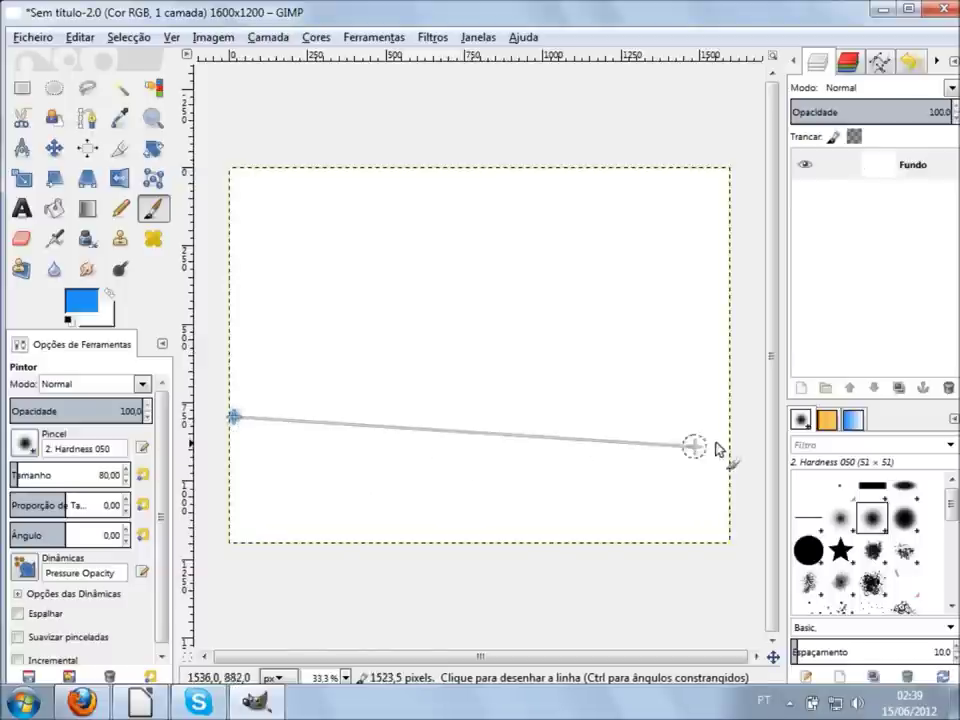
shift+click(700, 194)
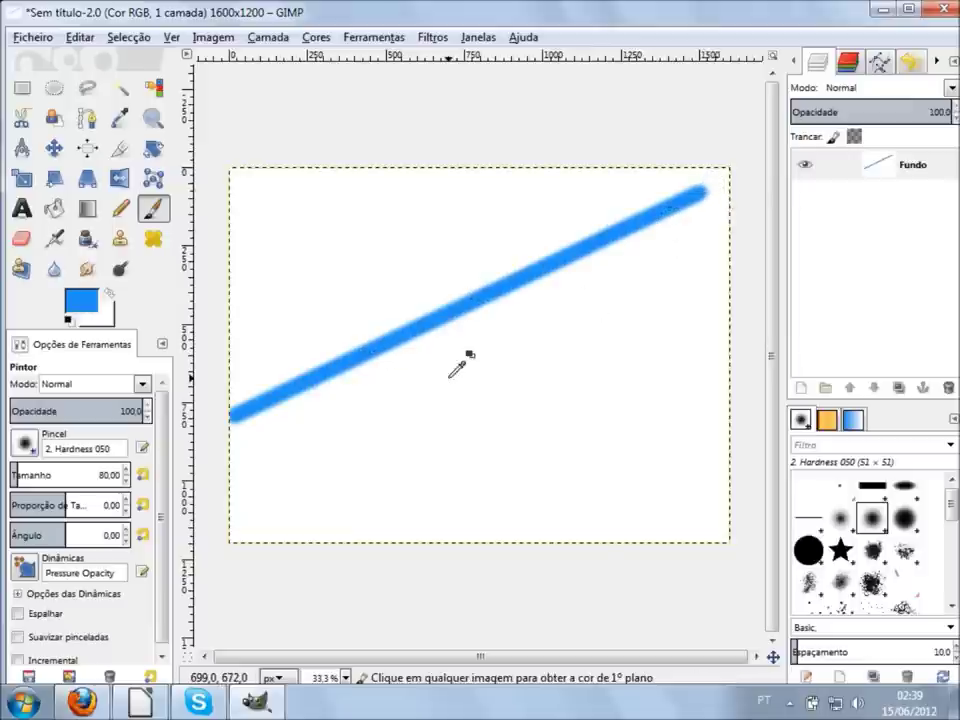
key(ctrl+z)
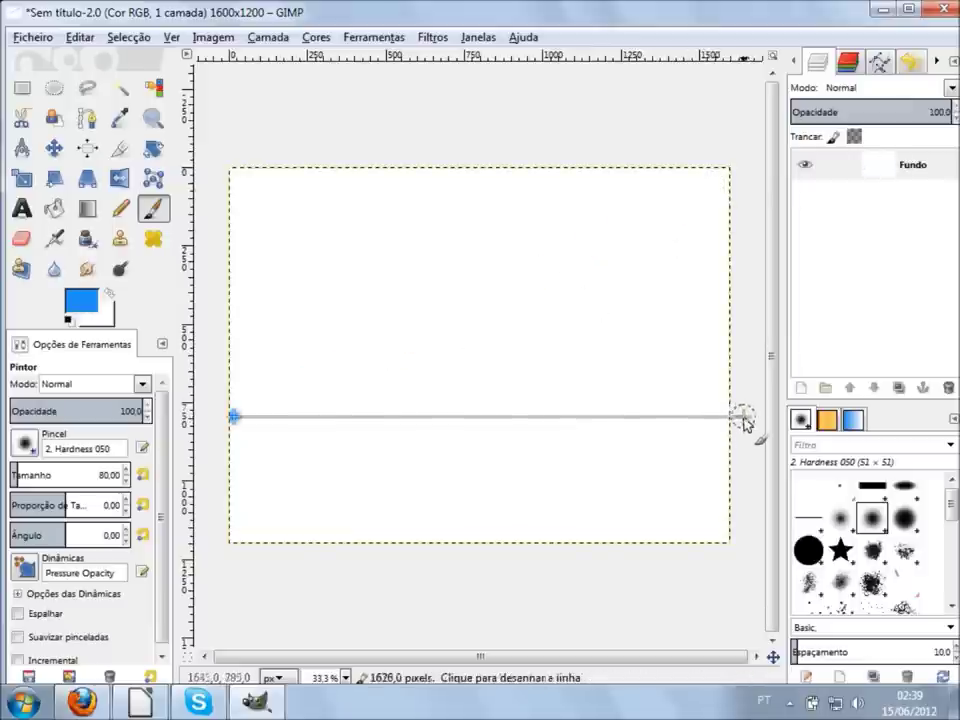
shift+click(741, 416)
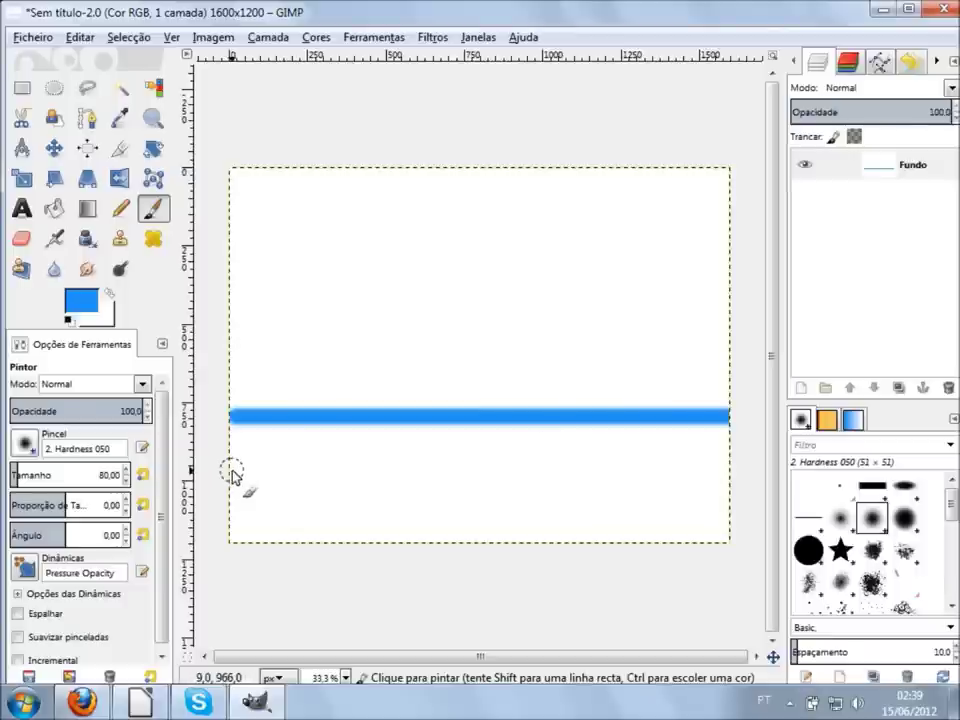
click(54, 208)
- Fill the sea below the horizon with blue and choose pale blue dbeeff as foreground colour
click(378, 478)
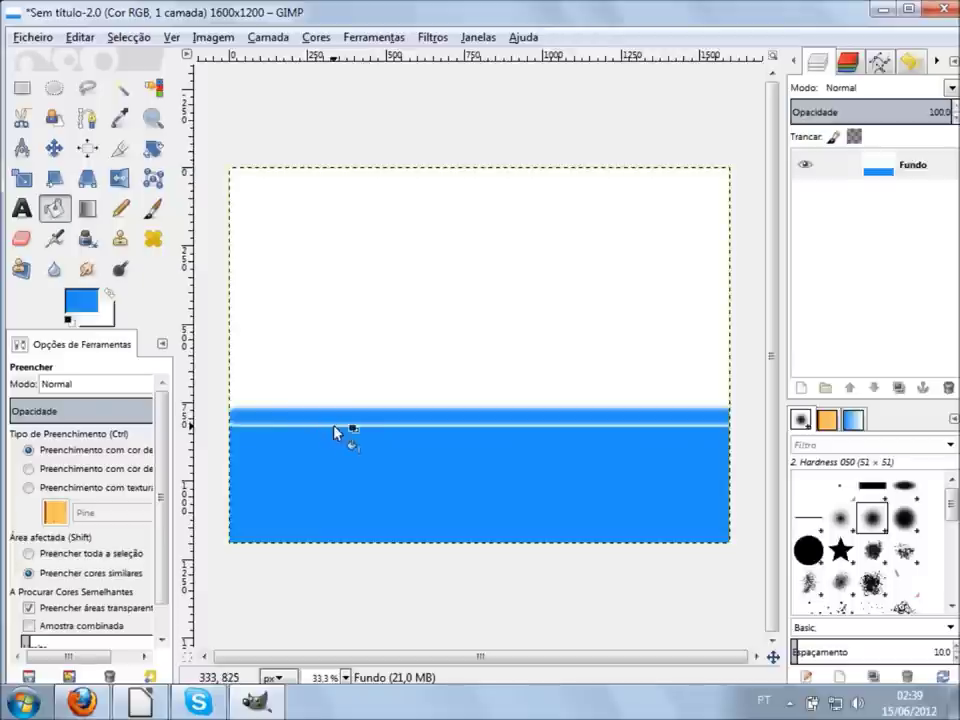
click(80, 299)
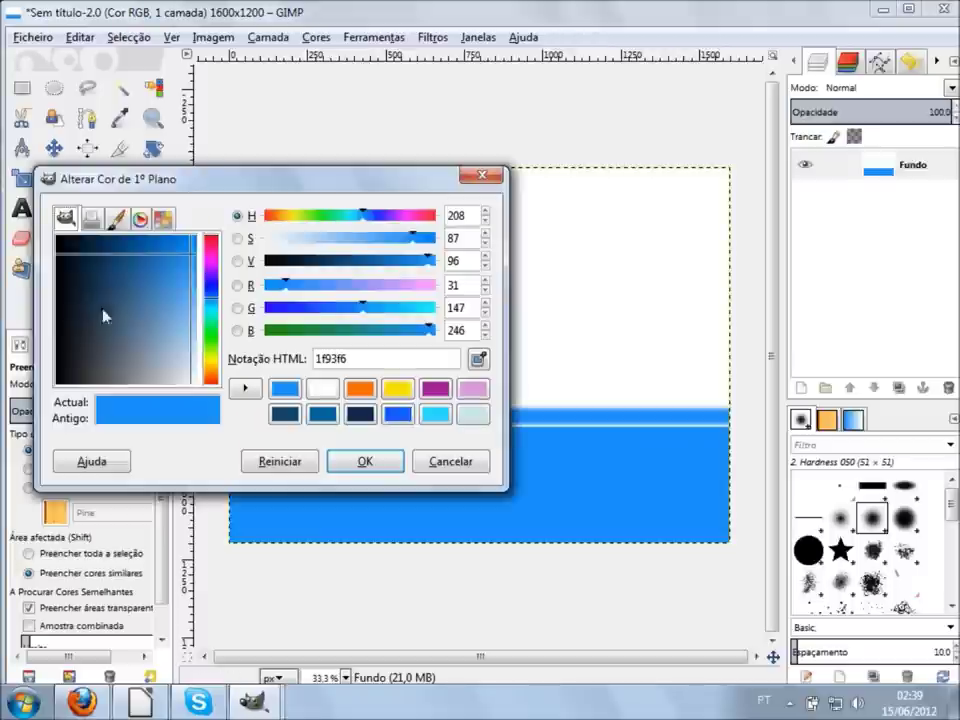
drag(191, 317, 251, 388)
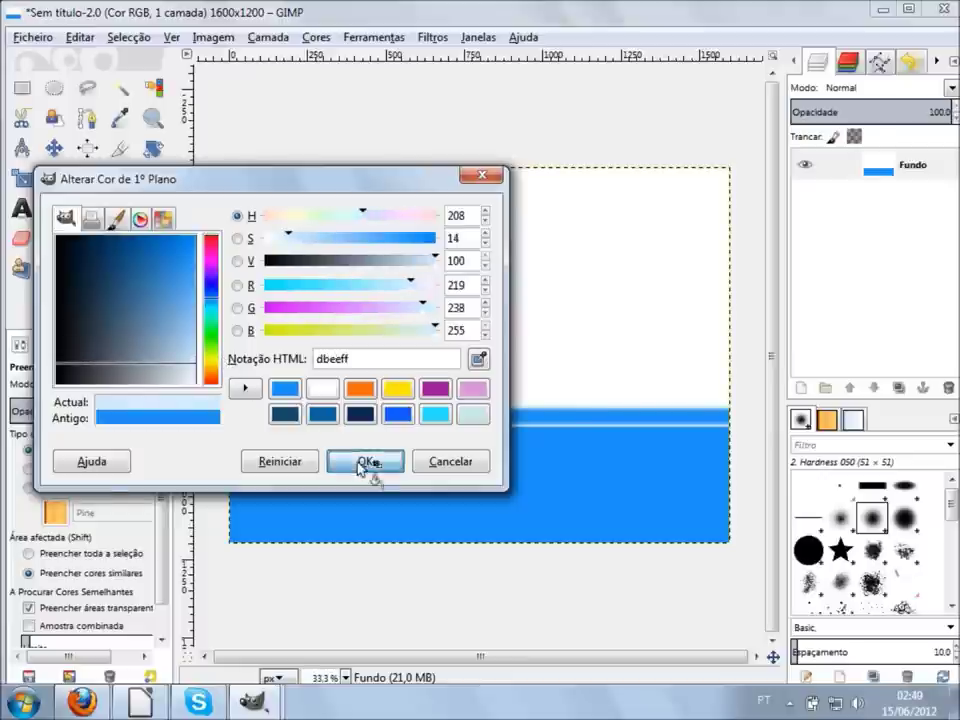
click(363, 463)
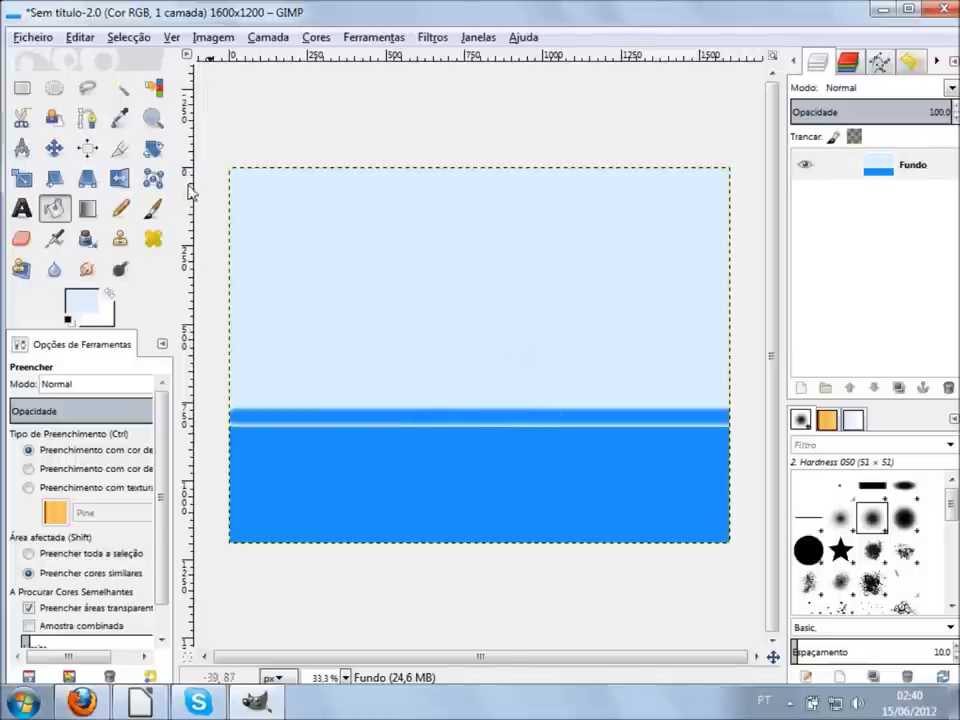
- Set the paintbrush size to 100, undoing the test dabs on the horizon
click(155, 212)
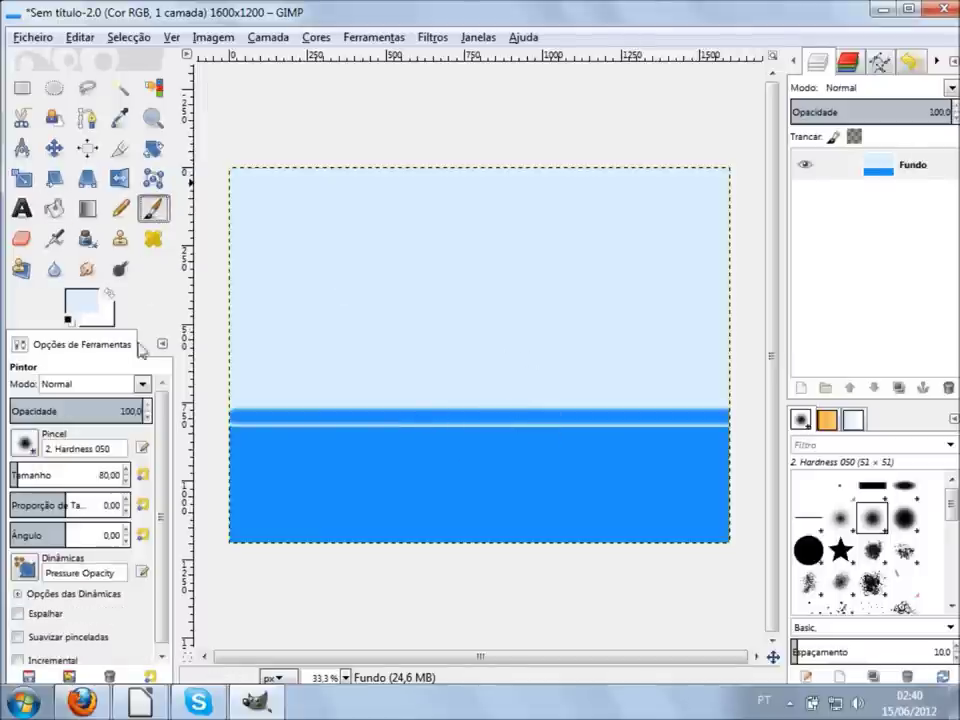
double_click(115, 474)
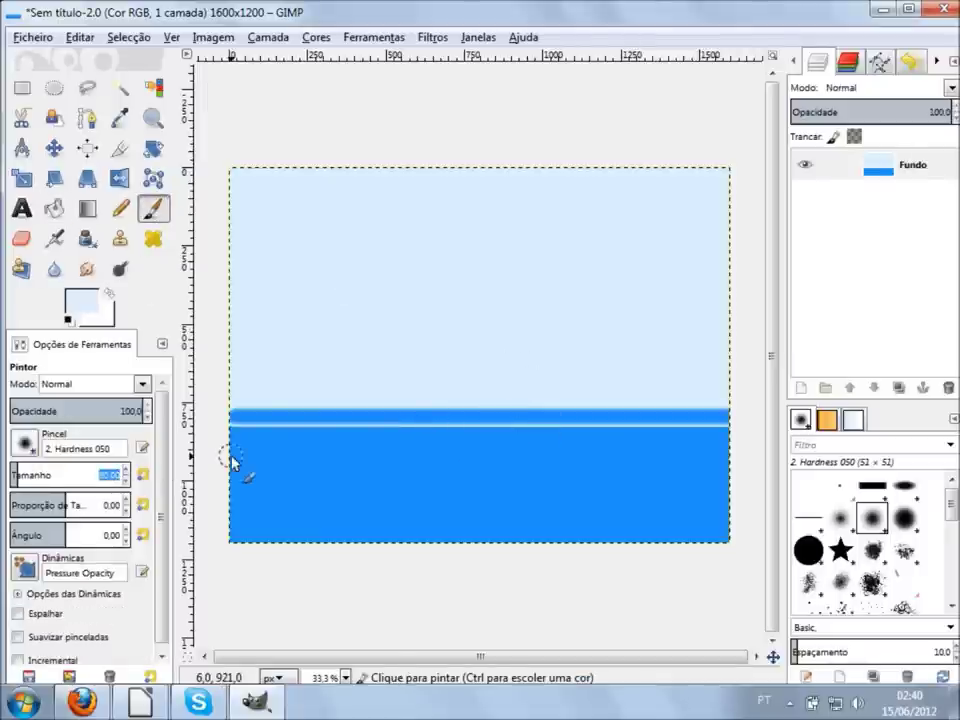
text(100)
key(Return)
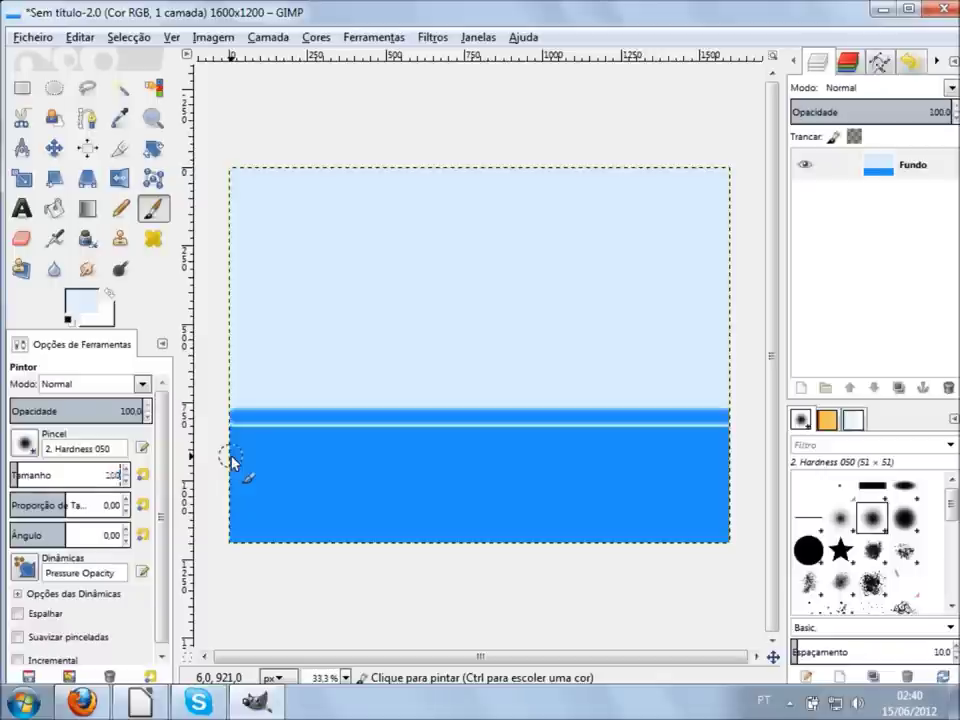
click(443, 418)
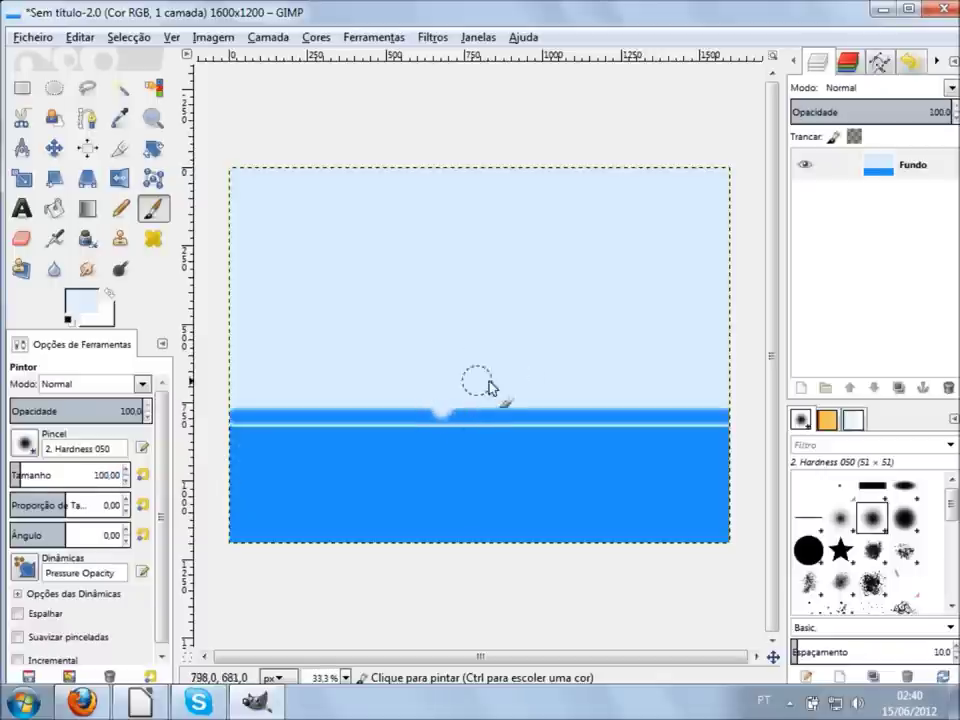
click(530, 418)
key(ctrl+z)
key(ctrl+z)
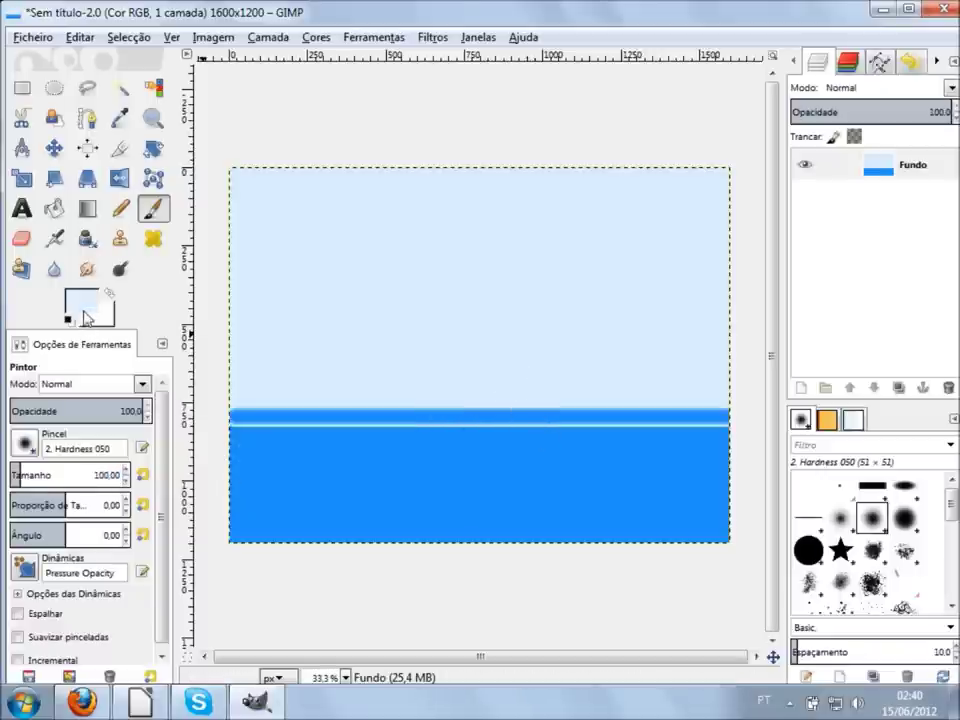
- Make bright yellow ffea00 the foreground colour
click(80, 303)
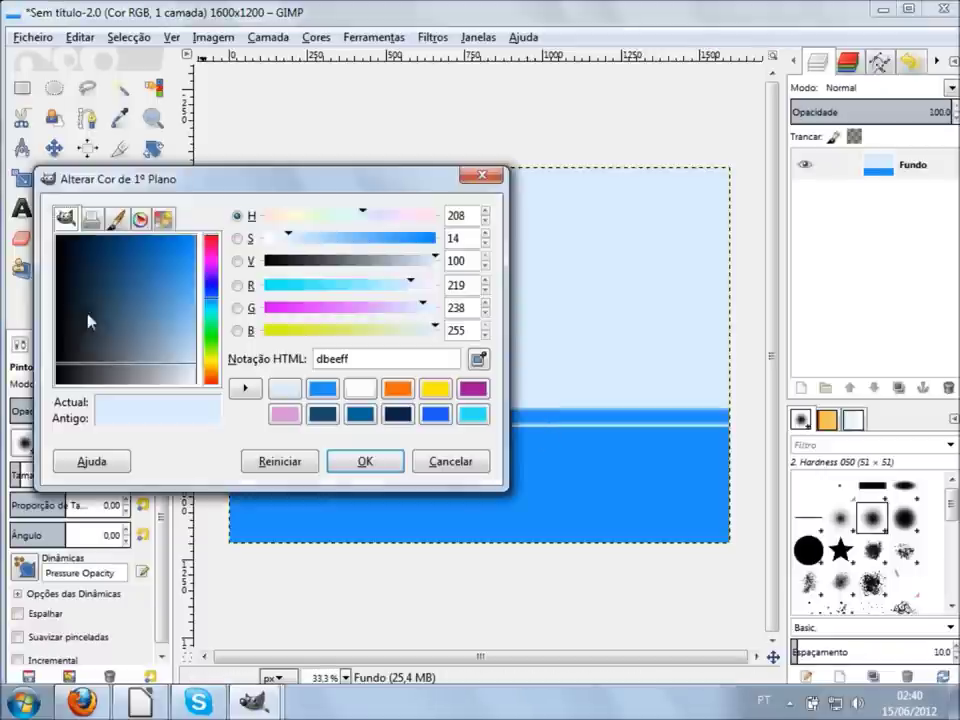
click(213, 368)
click(198, 233)
drag(198, 233, 214, 224)
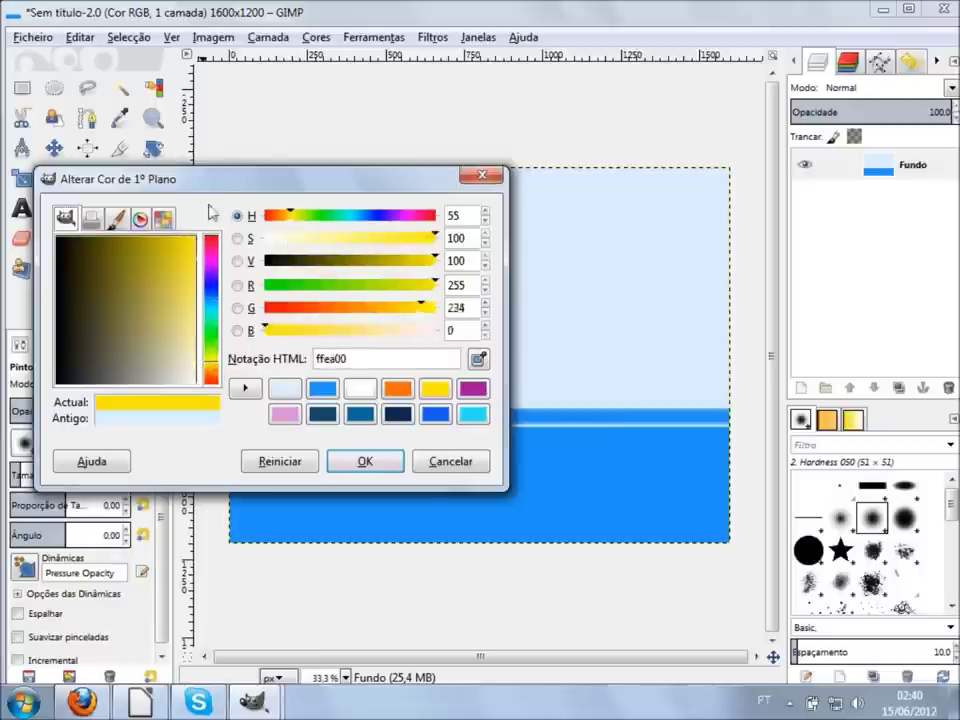
click(367, 462)
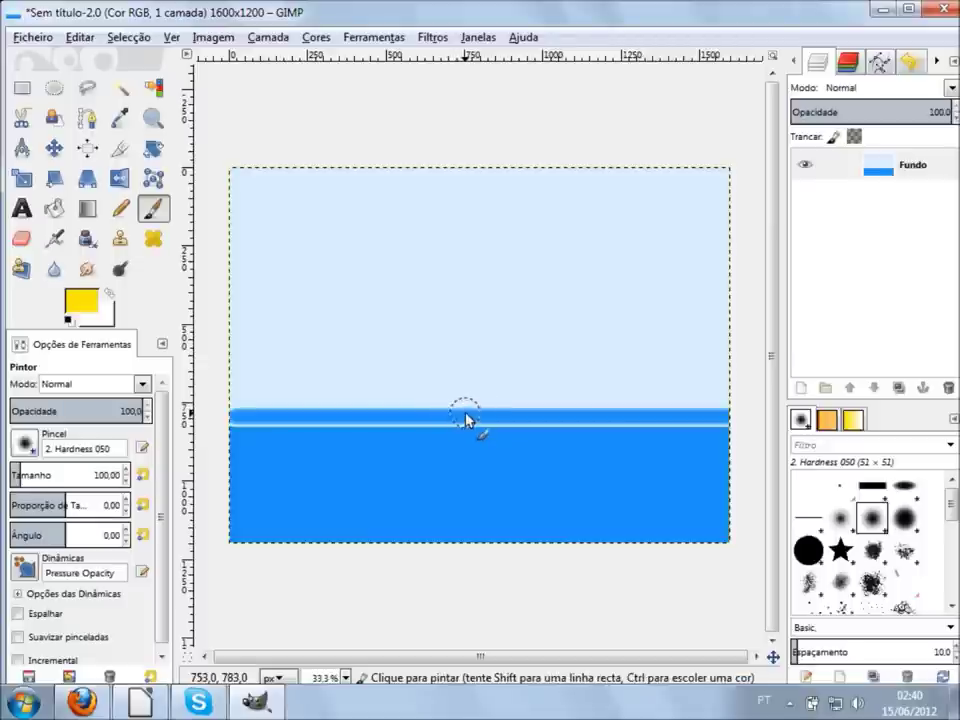
ctrl+scroll(470, 412, up, 1)
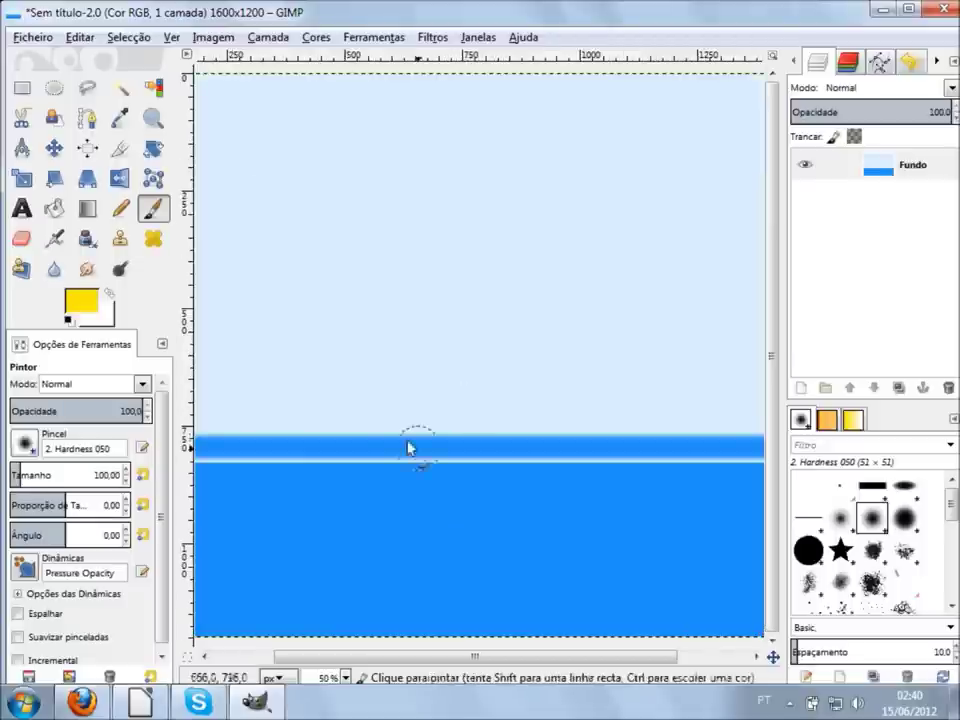
- Paint a solid yellow half-sun sitting on the horizon
mouse_move(390, 425)
mouse_down()
mouse_move(512, 370)
mouse_move(585, 427)
mouse_up()
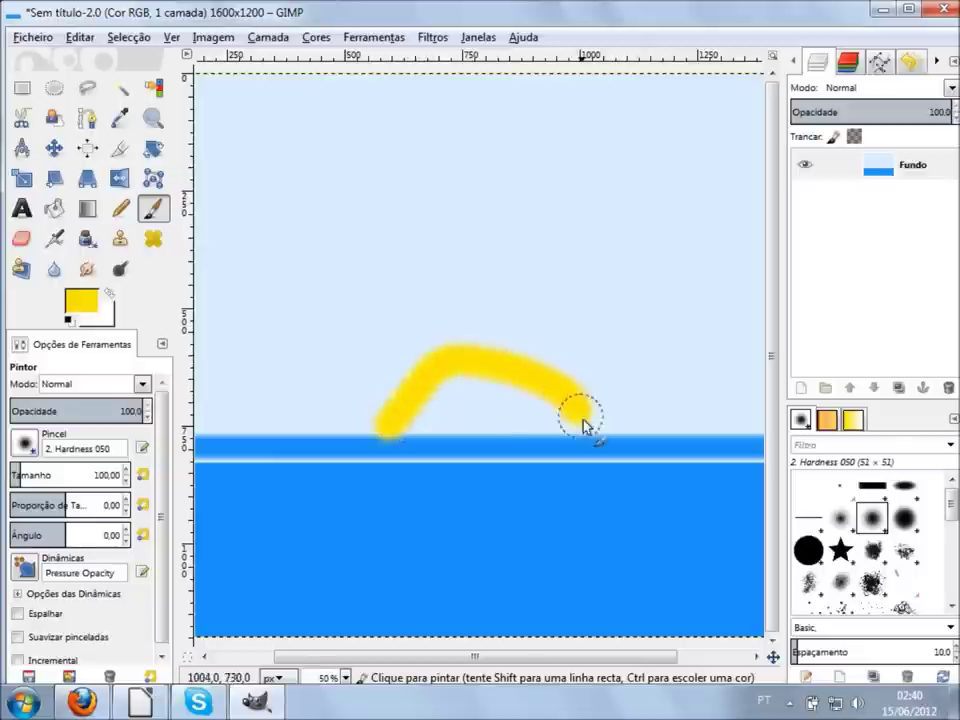
key(ctrl+z)
mouse_move(436, 443)
mouse_down()
mouse_move(476, 371)
mouse_move(557, 401)
mouse_move(562, 435)
mouse_up()
mouse_move(494, 424)
mouse_down()
mouse_move(508, 392)
mouse_move(486, 422)
mouse_move(448, 437)
mouse_move(535, 432)
mouse_up()
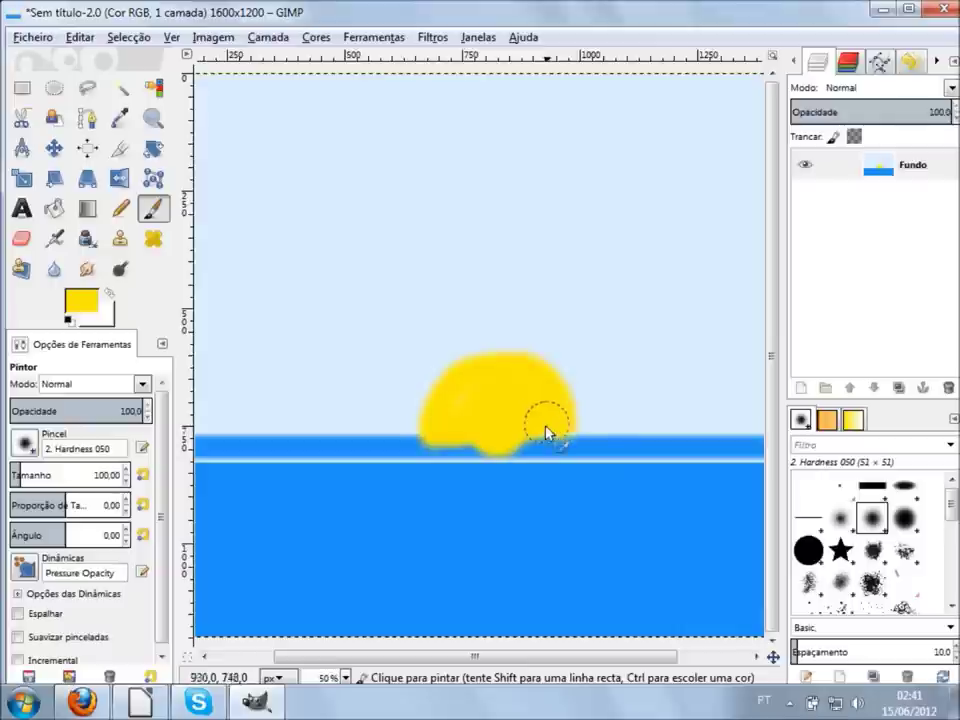
ctrl+scroll(516, 408, down, 2)
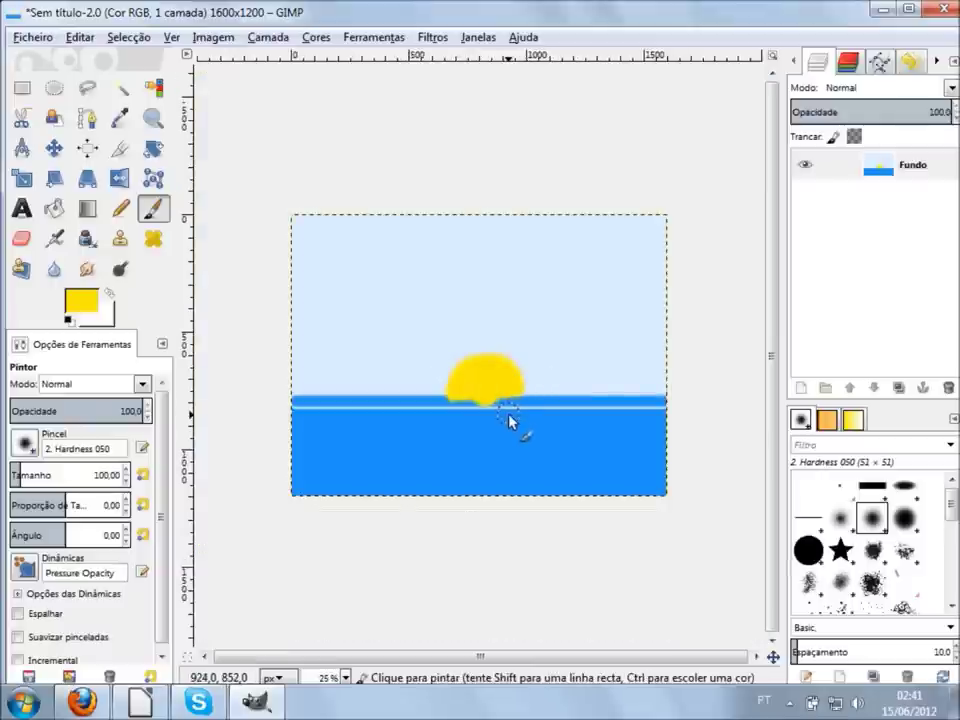
ctrl+scroll(525, 392, up, 2)
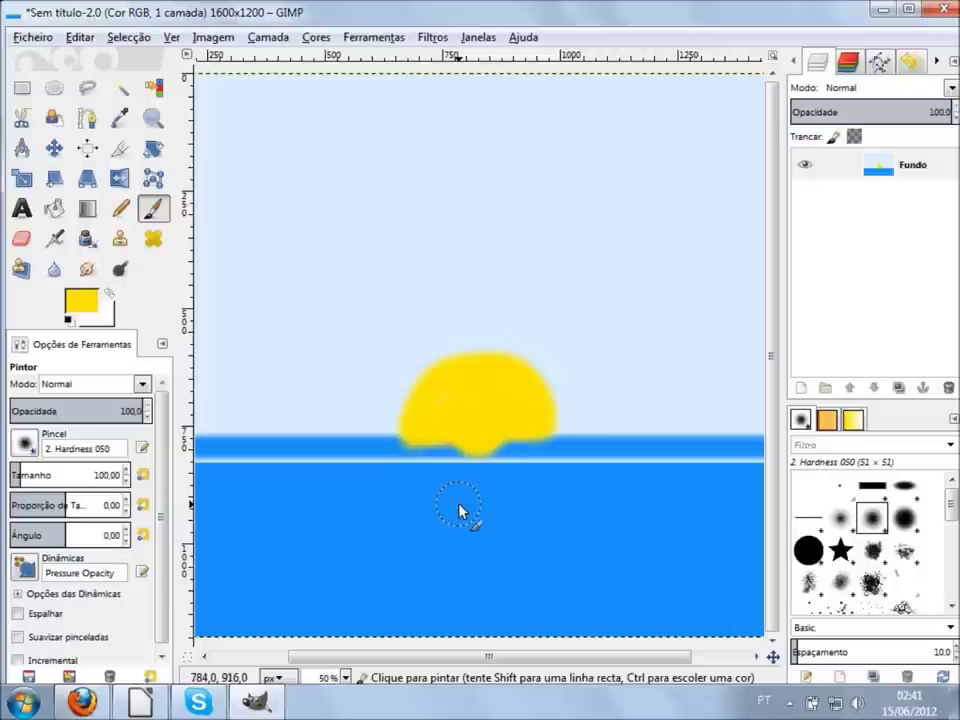
- Paint a joined yellow reflection of the sun on the water below it
click(443, 491)
click(484, 491)
drag(440, 490, 530, 488)
mouse_move(462, 528)
mouse_down()
mouse_move(508, 535)
mouse_move(465, 532)
mouse_up()
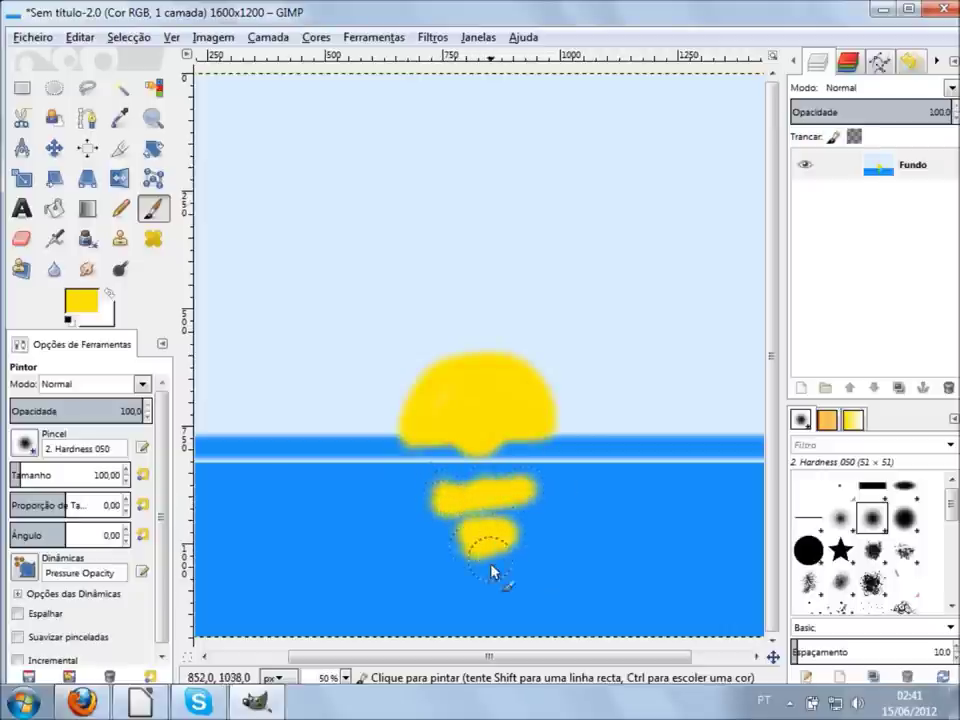
click(487, 578)
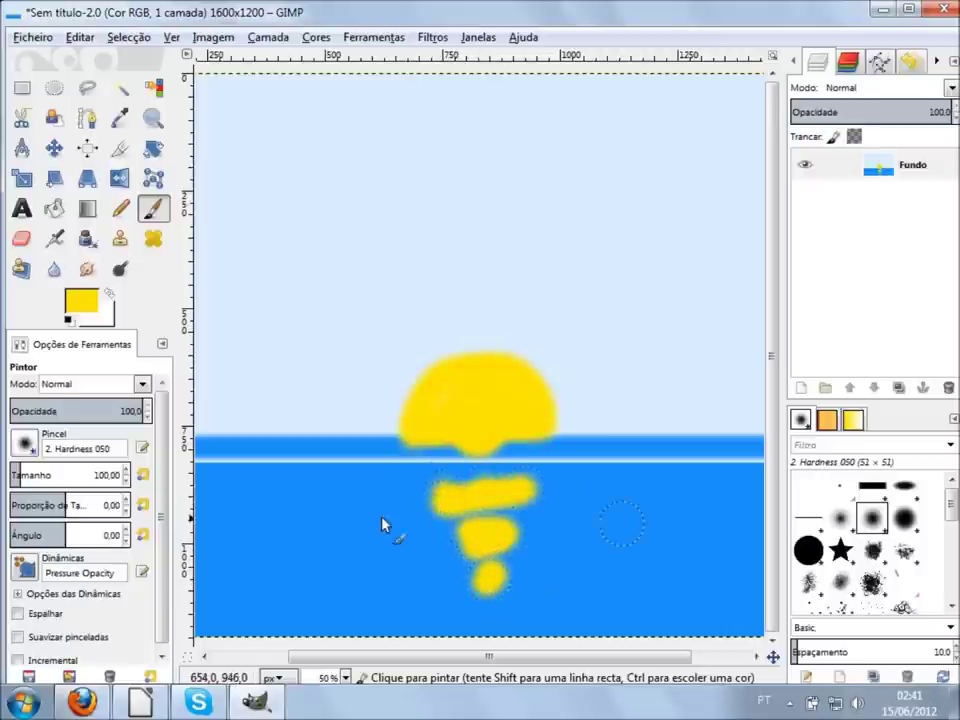
click(336, 520)
drag(325, 520, 737, 525)
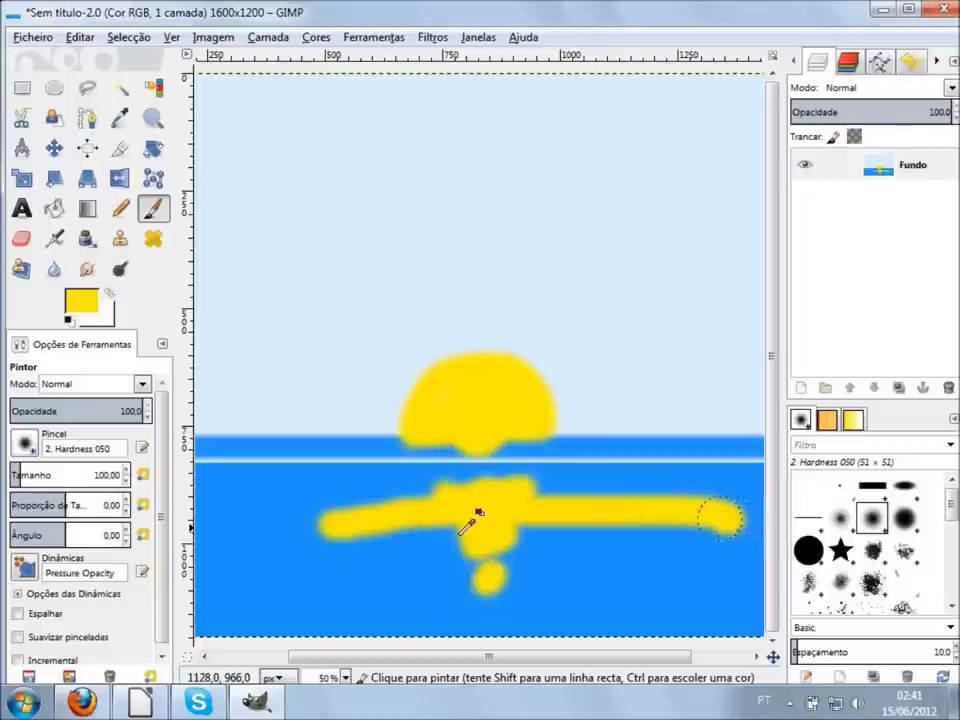
key(ctrl+z)
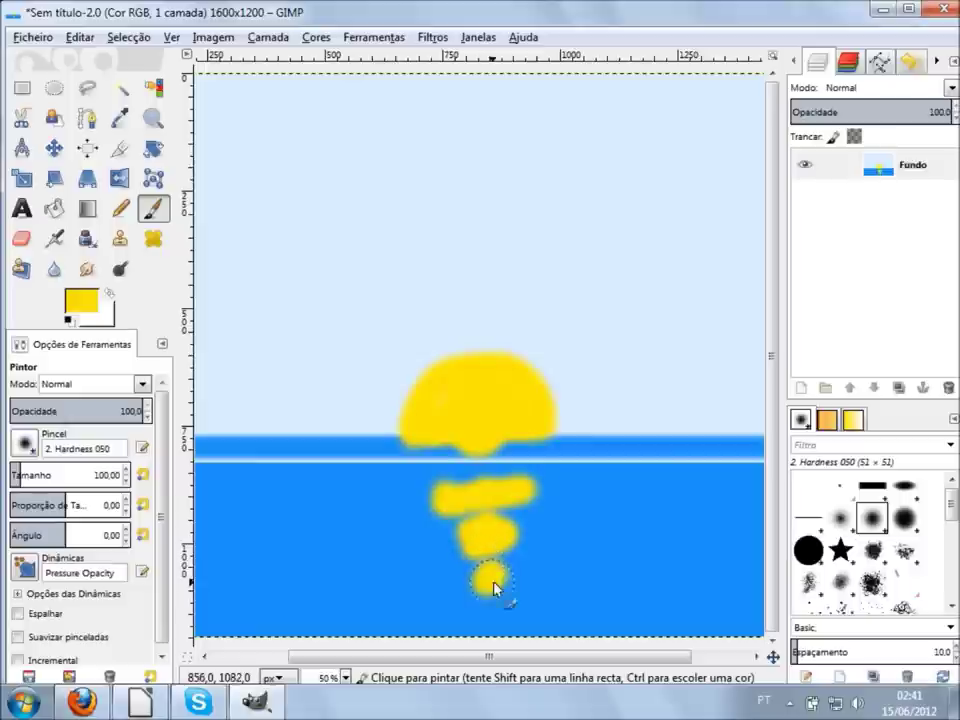
mouse_move(465, 535)
mouse_down()
mouse_move(497, 519)
mouse_move(435, 491)
mouse_move(483, 478)
mouse_up()
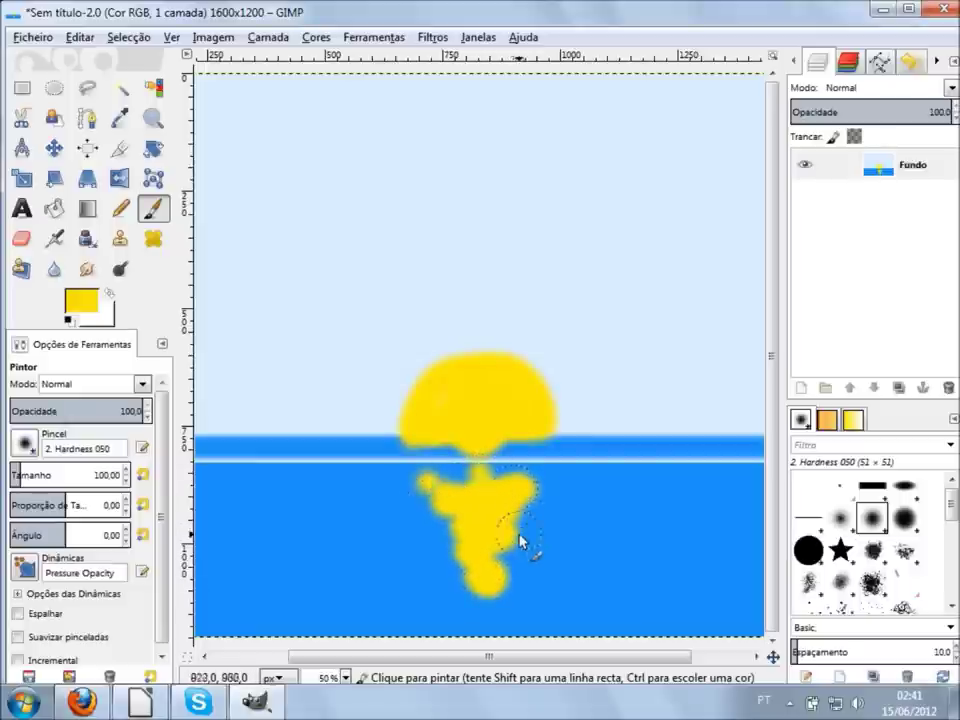
click(81, 300)
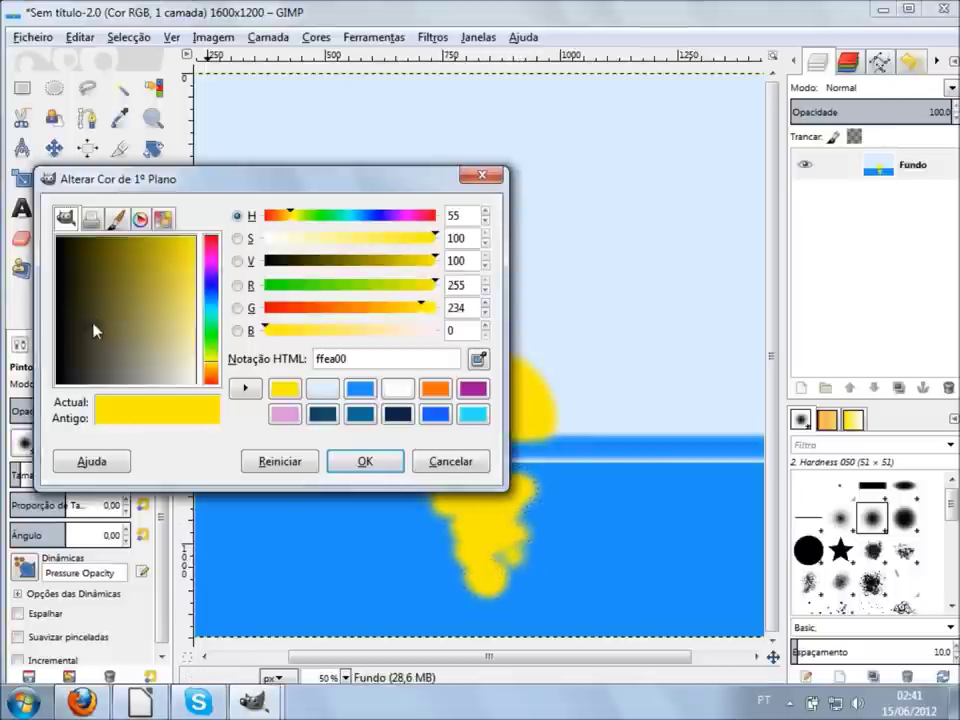
- Set the foreground colour to orange ff7800
click(216, 377)
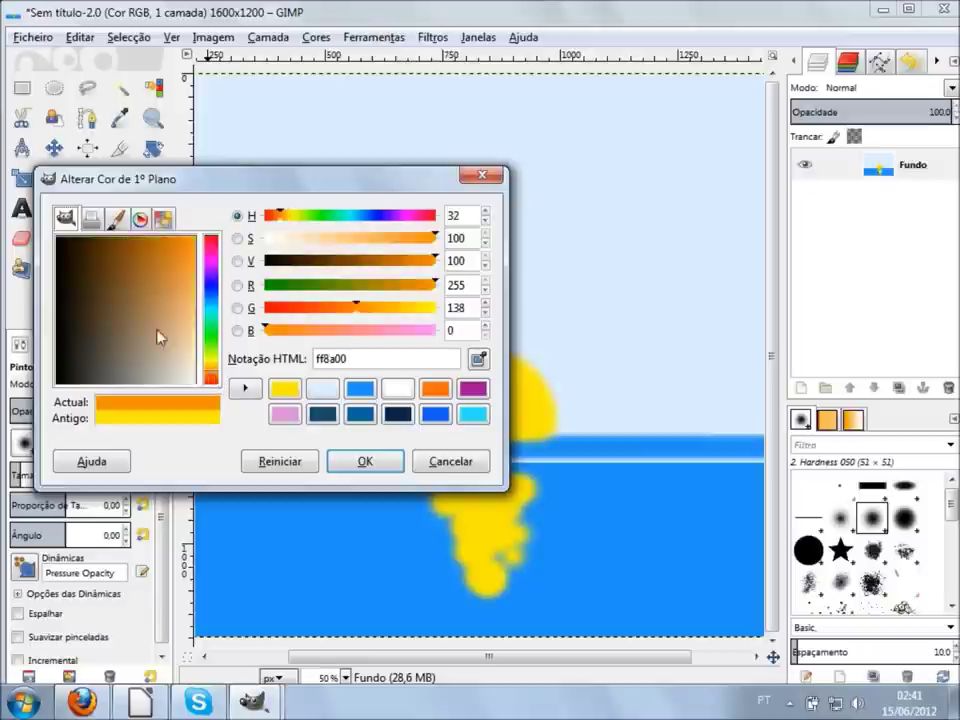
drag(220, 380, 216, 380)
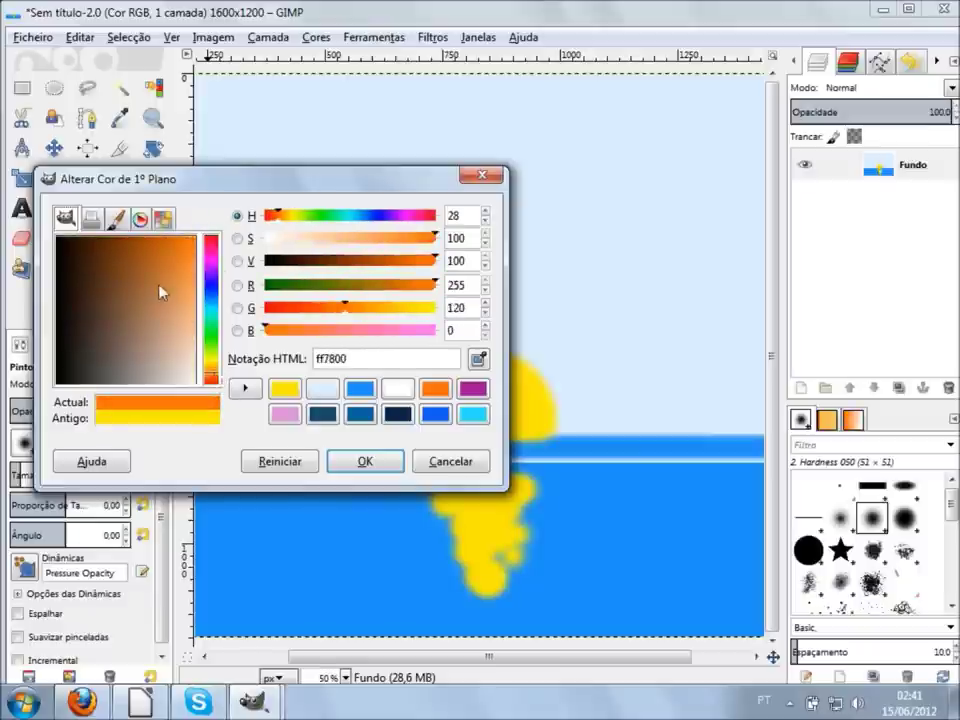
click(365, 461)
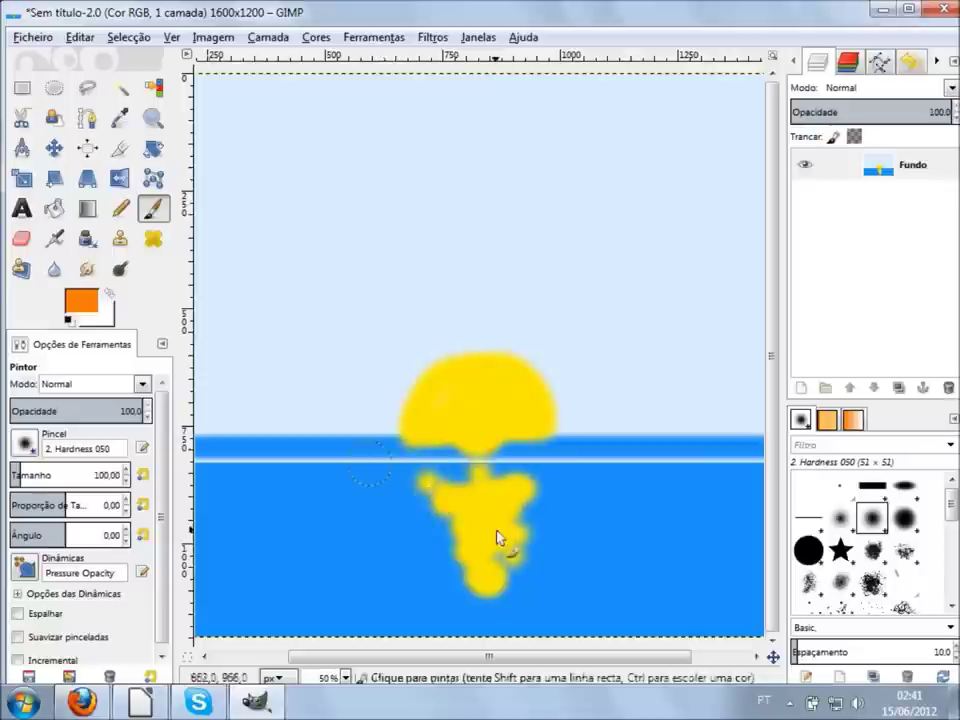
- Dab orange patches over the yellow reflection and along the sun's lower edge
click(465, 518)
click(507, 490)
click(502, 556)
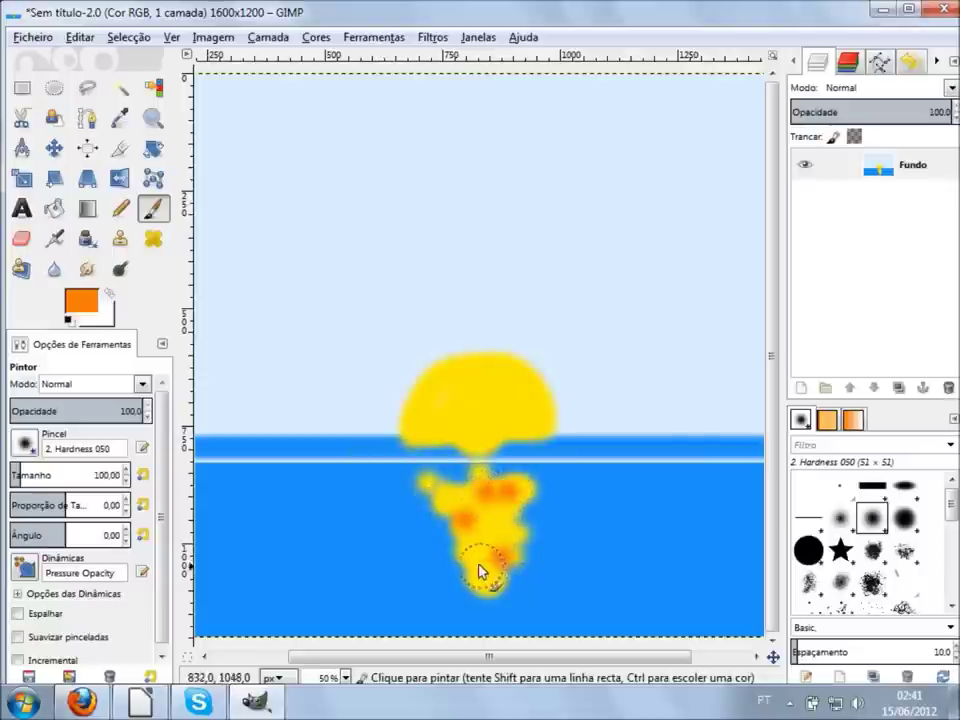
mouse_move(498, 514)
mouse_down()
mouse_move(497, 585)
mouse_move(456, 536)
mouse_move(502, 484)
mouse_move(484, 467)
mouse_up()
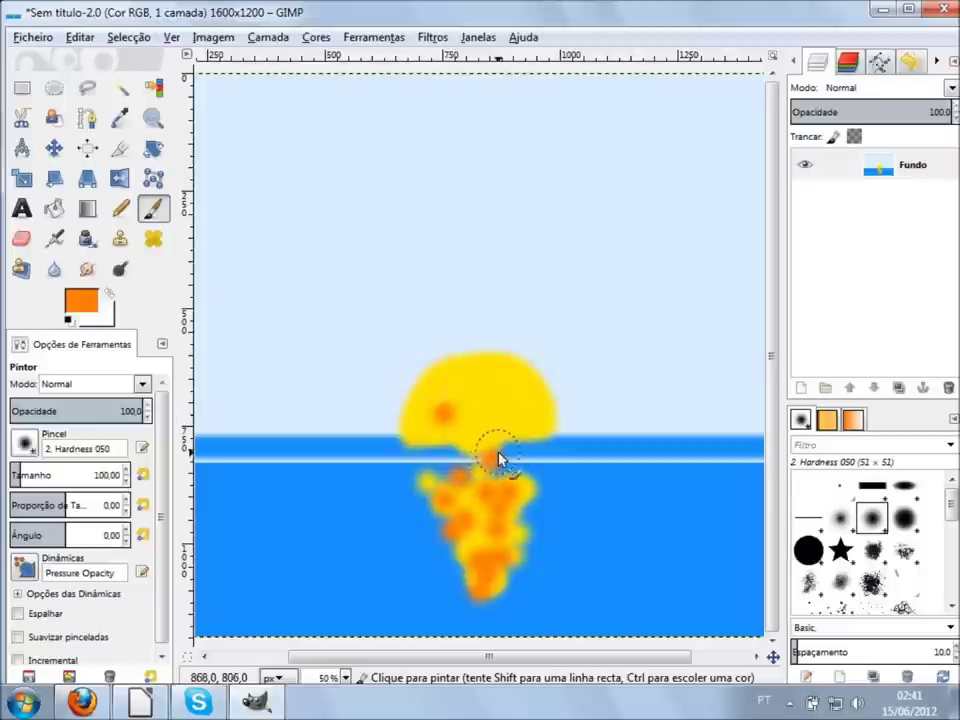
click(448, 445)
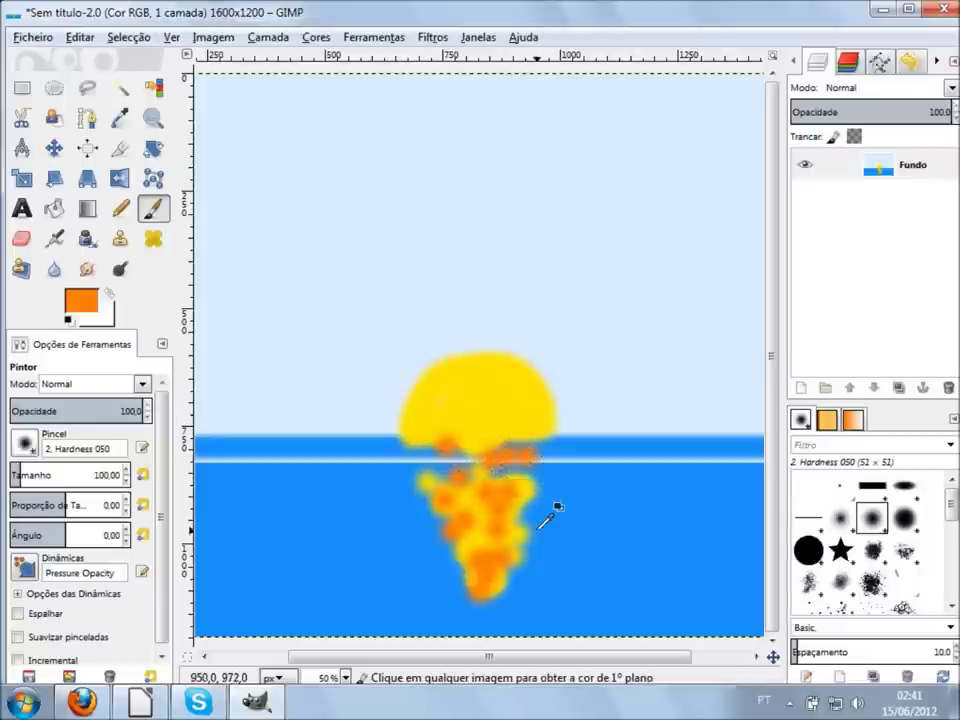
ctrl+scroll(553, 508, down, 2)
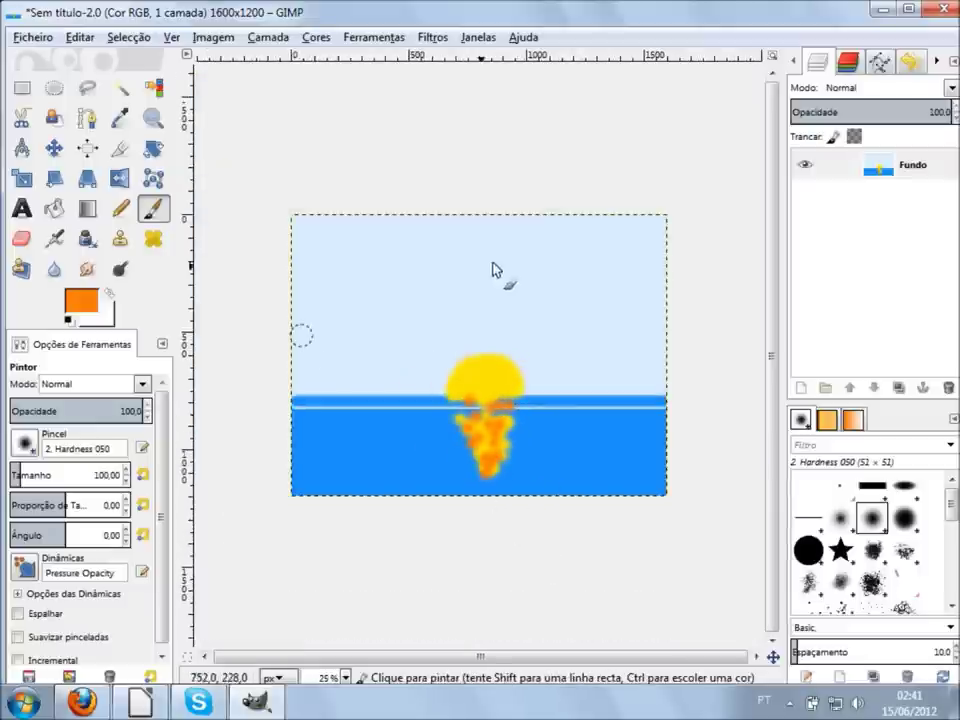
key(ctrl)
scroll(398, 500, up, 1)
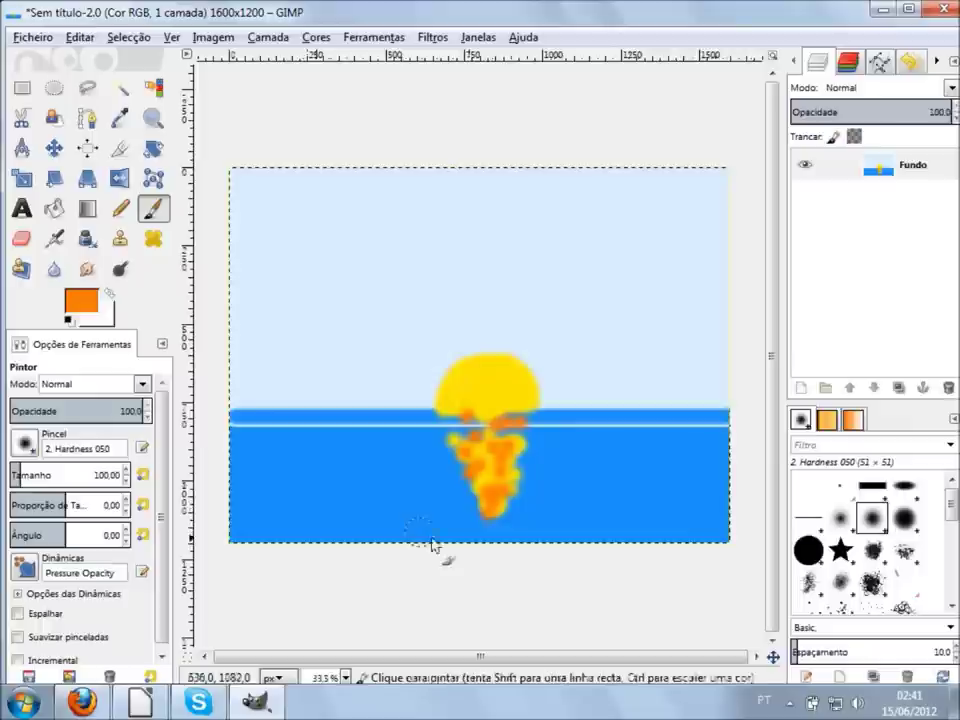
click(82, 302)
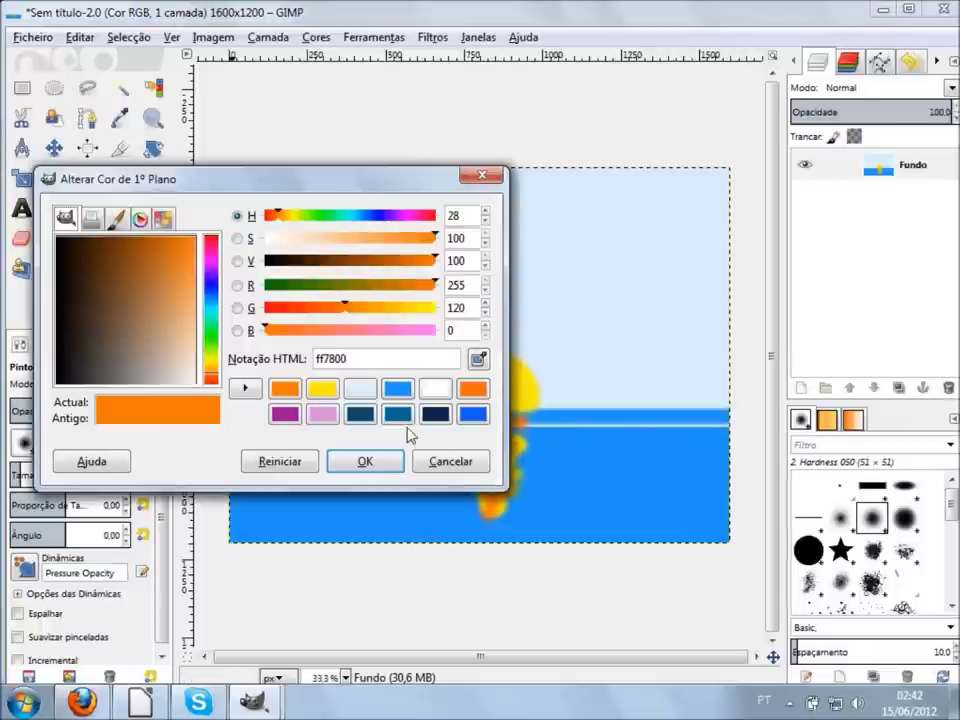
- Set the foreground colour to a dark navy blue with hue 217
click(212, 295)
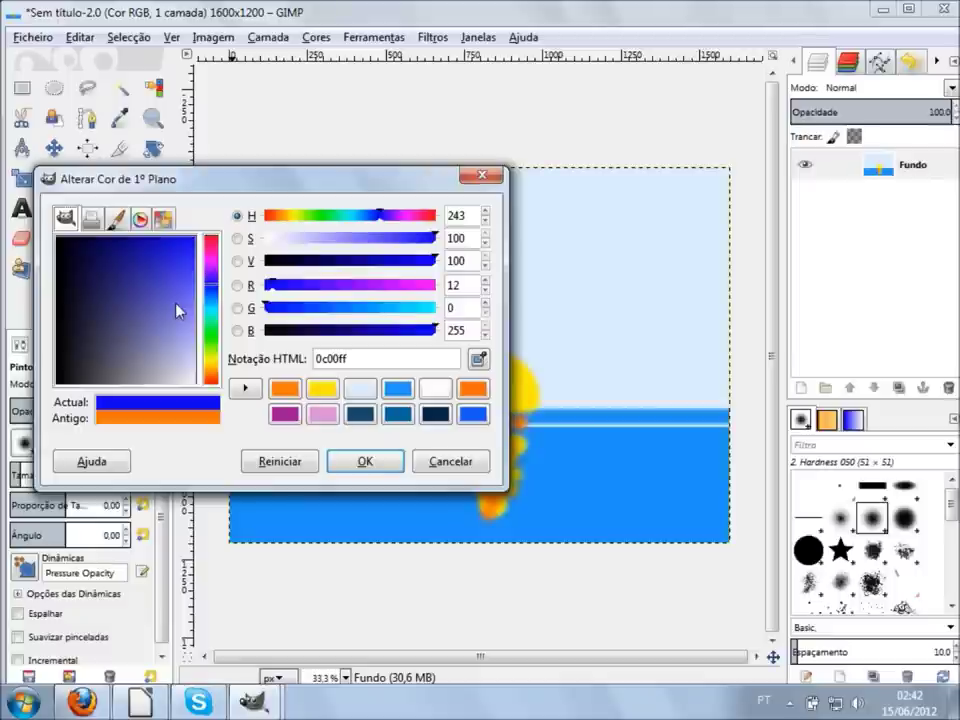
click(212, 300)
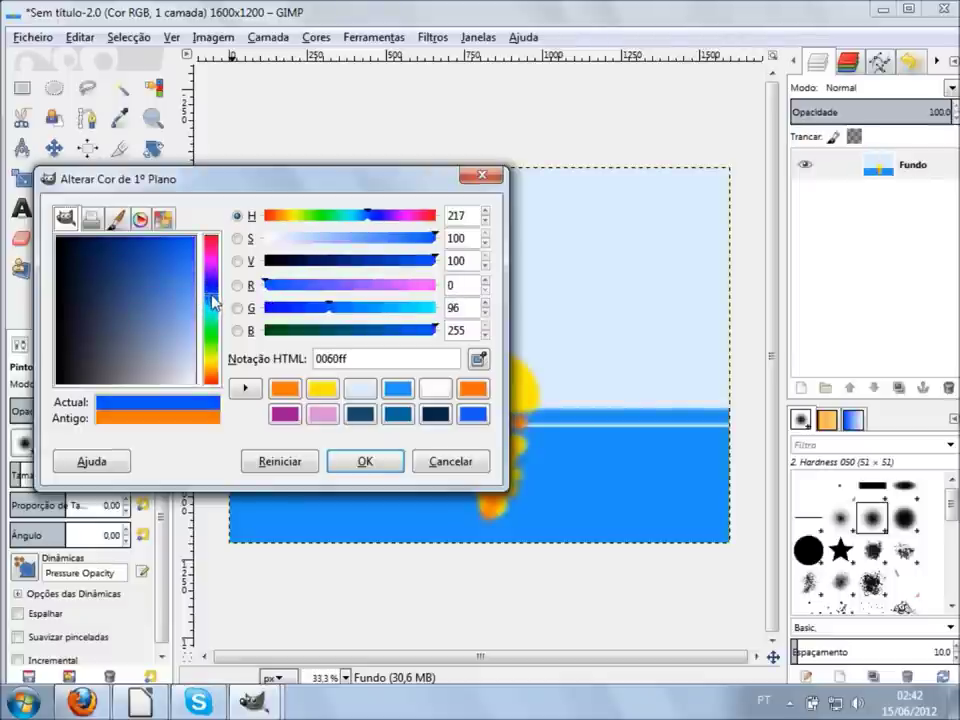
click(135, 238)
click(365, 461)
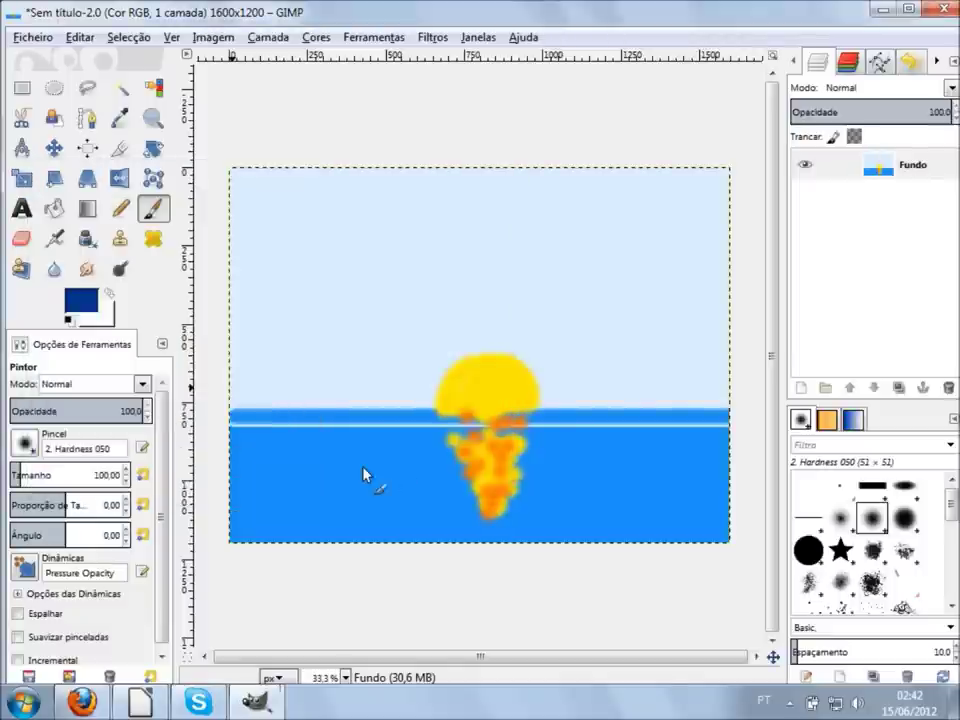
- Paint dark-blue wave strokes across the sea on both sides of the reflection
drag(250, 468, 425, 488)
mouse_move(282, 526)
mouse_down()
mouse_move(366, 519)
mouse_move(400, 536)
mouse_up()
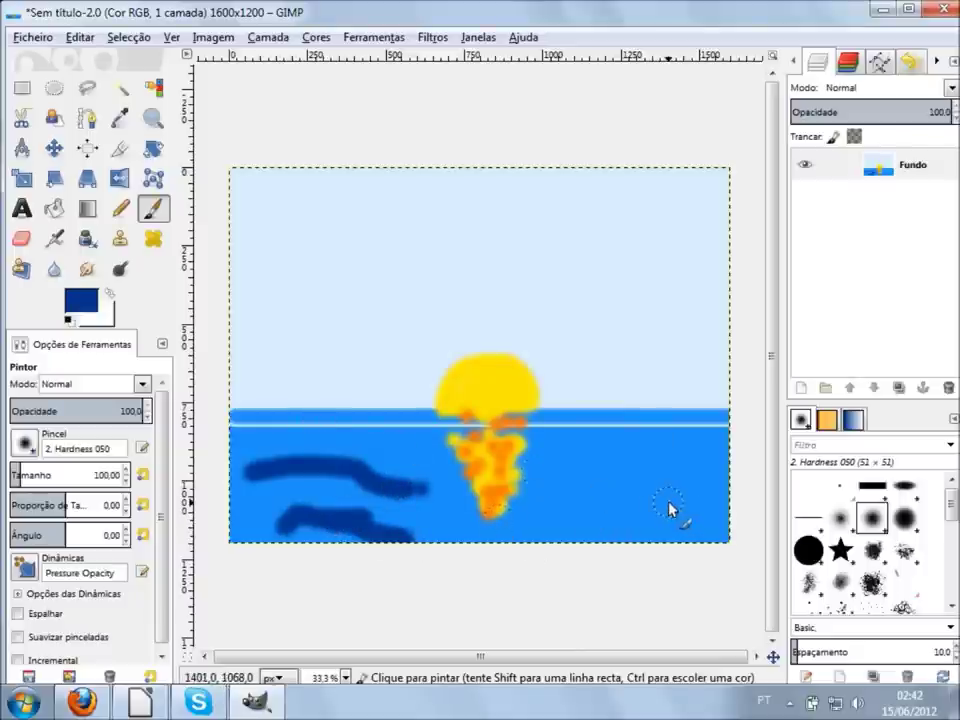
mouse_move(585, 531)
mouse_down()
mouse_move(681, 536)
mouse_move(739, 514)
mouse_up()
drag(600, 468, 740, 455)
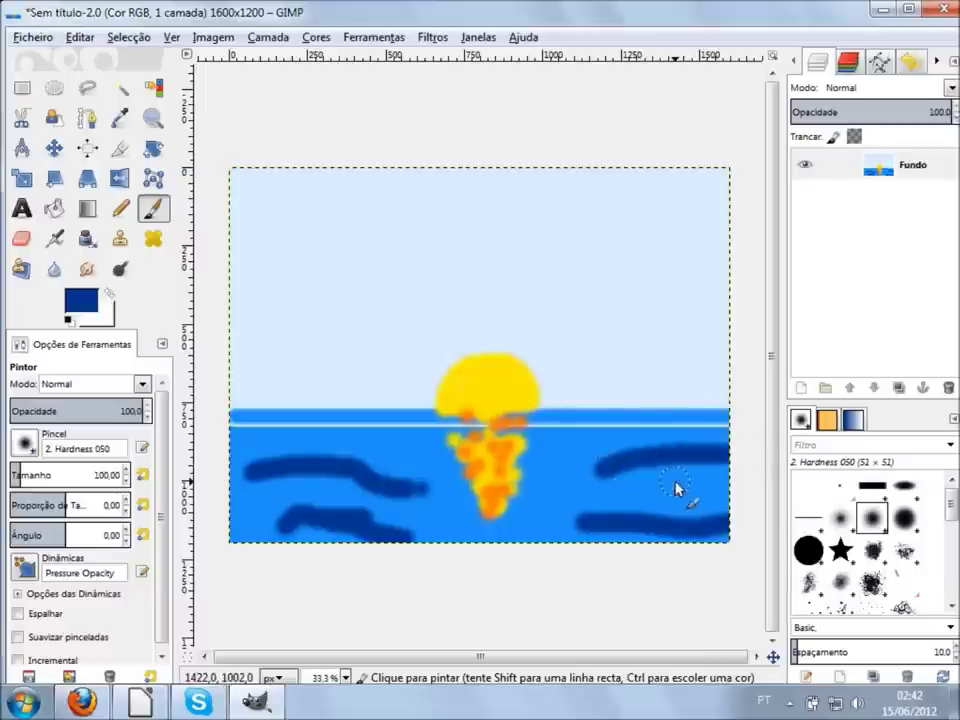
drag(525, 517, 484, 528)
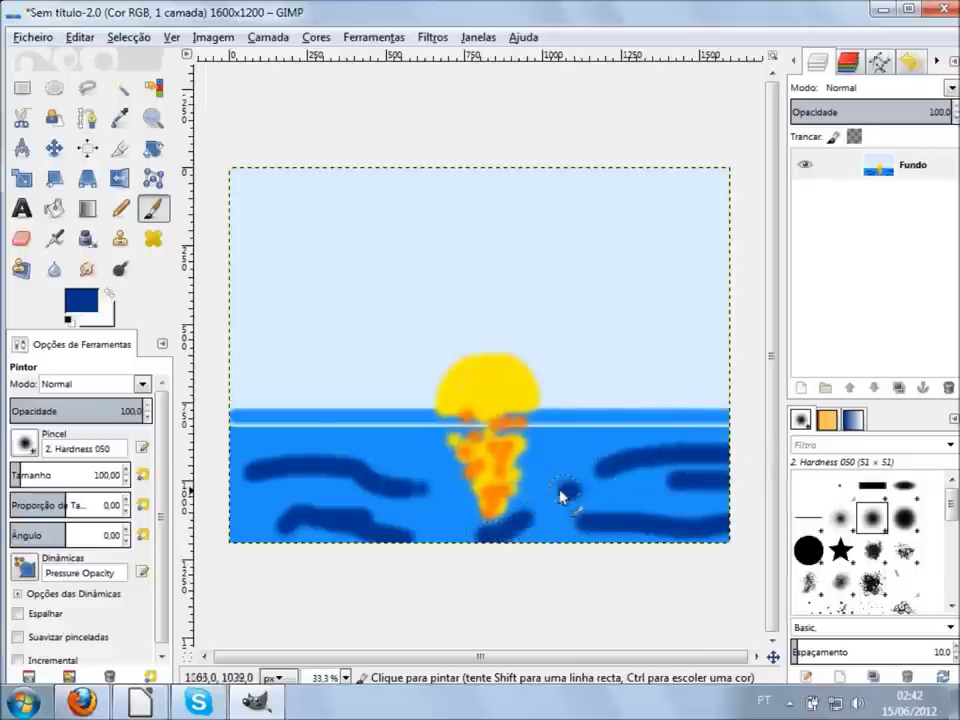
click(564, 455)
- Add dark-blue waves along the left and right horizon and the sea's bottom-left
drag(615, 423, 750, 433)
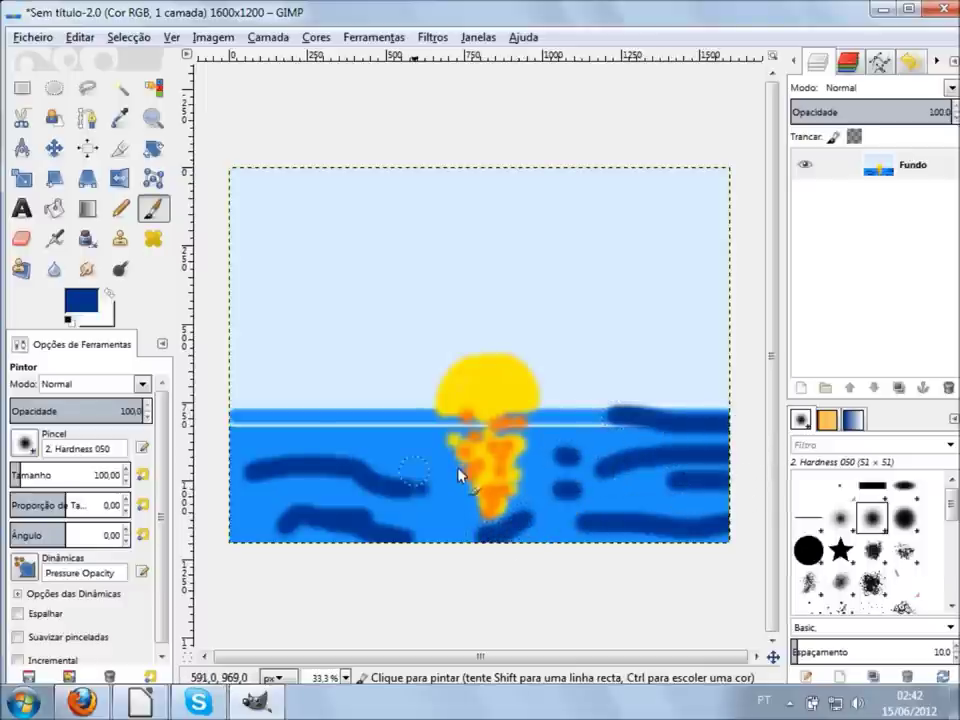
key(ctrl+z)
drag(609, 439, 714, 436)
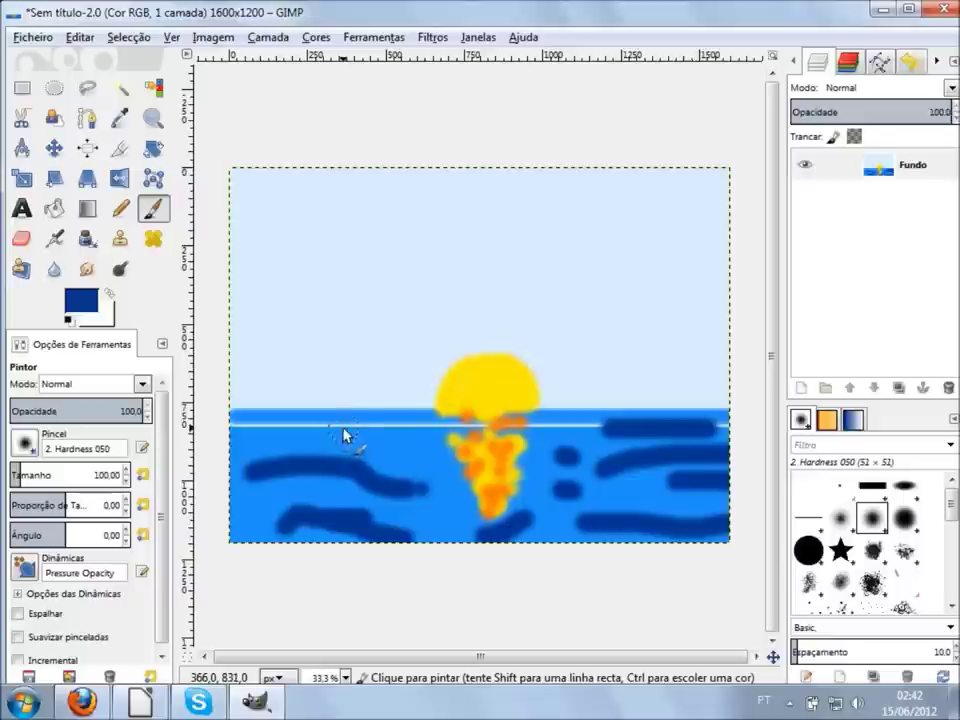
drag(347, 430, 225, 422)
drag(253, 508, 236, 528)
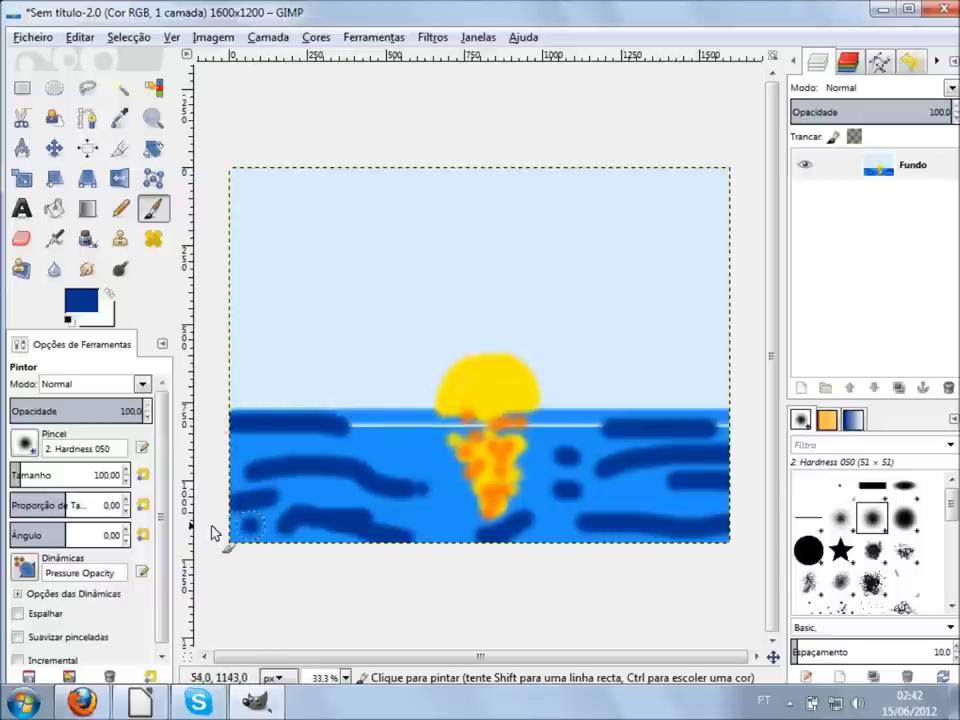
key(ctrl+z)
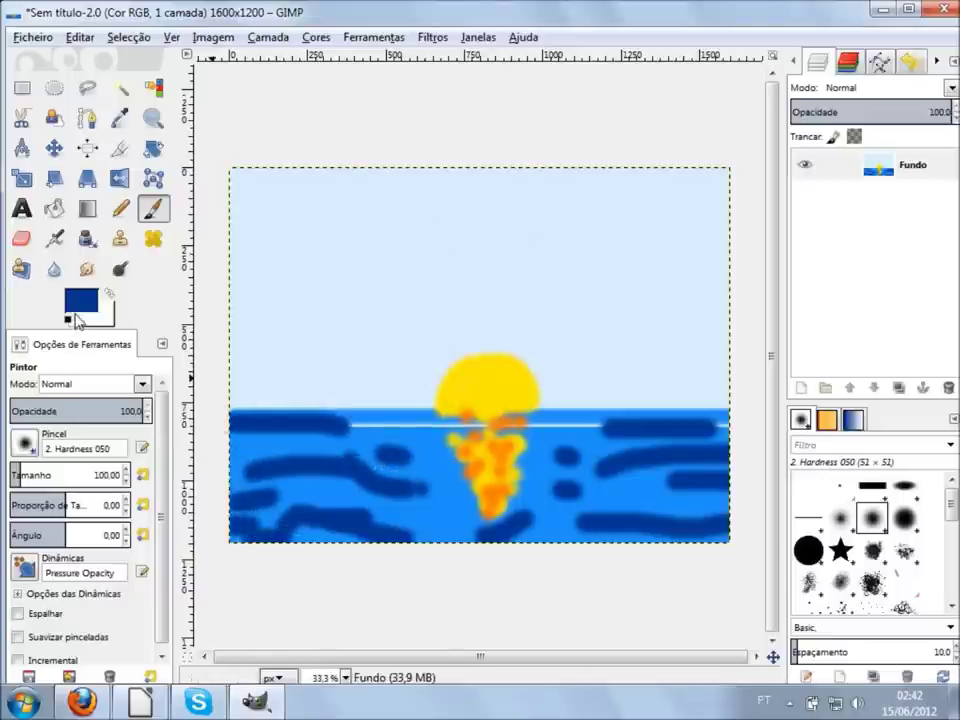
click(80, 301)
- Switch the brush colour to pink and paint about ten horizontal pink streaks across the sky
click(212, 262)
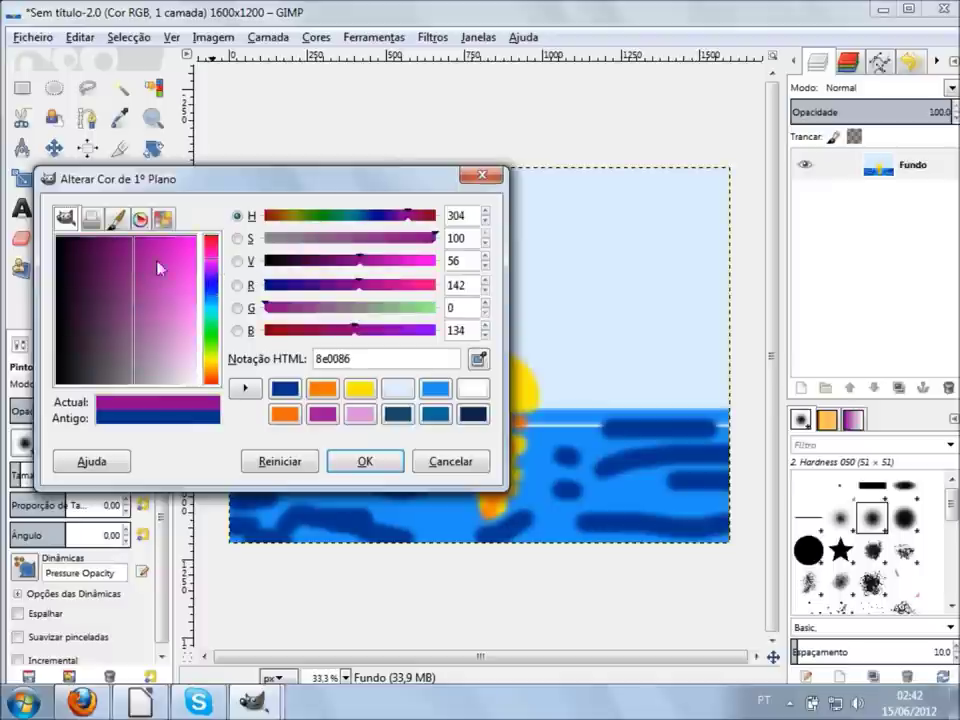
mouse_move(218, 265)
mouse_down()
mouse_move(198, 266)
mouse_move(210, 326)
mouse_move(214, 290)
mouse_move(205, 280)
mouse_up()
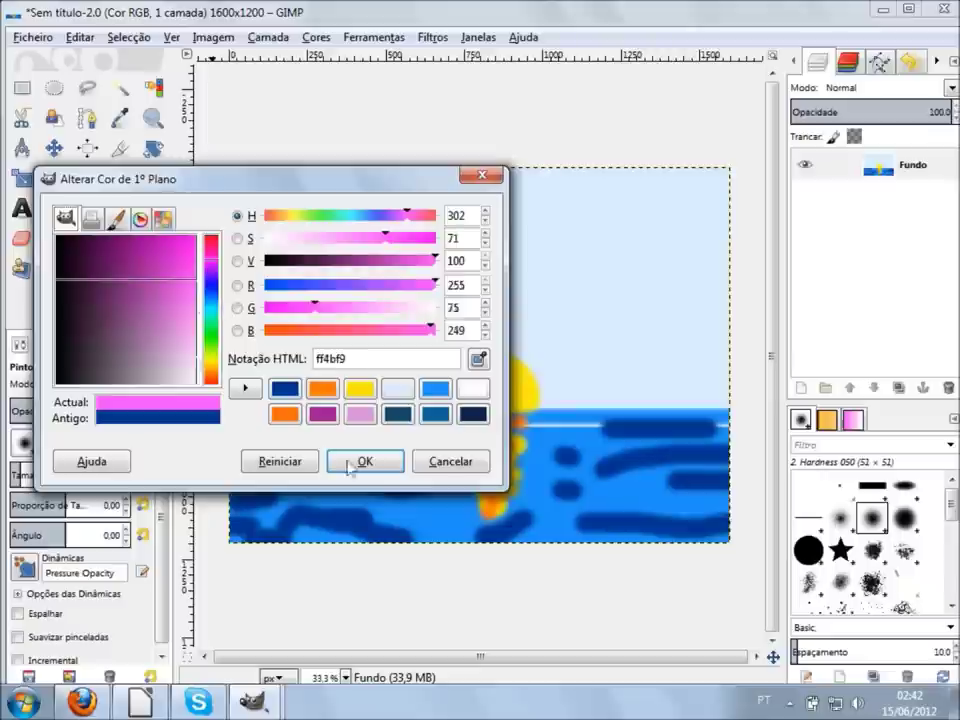
click(368, 466)
drag(255, 312, 385, 299)
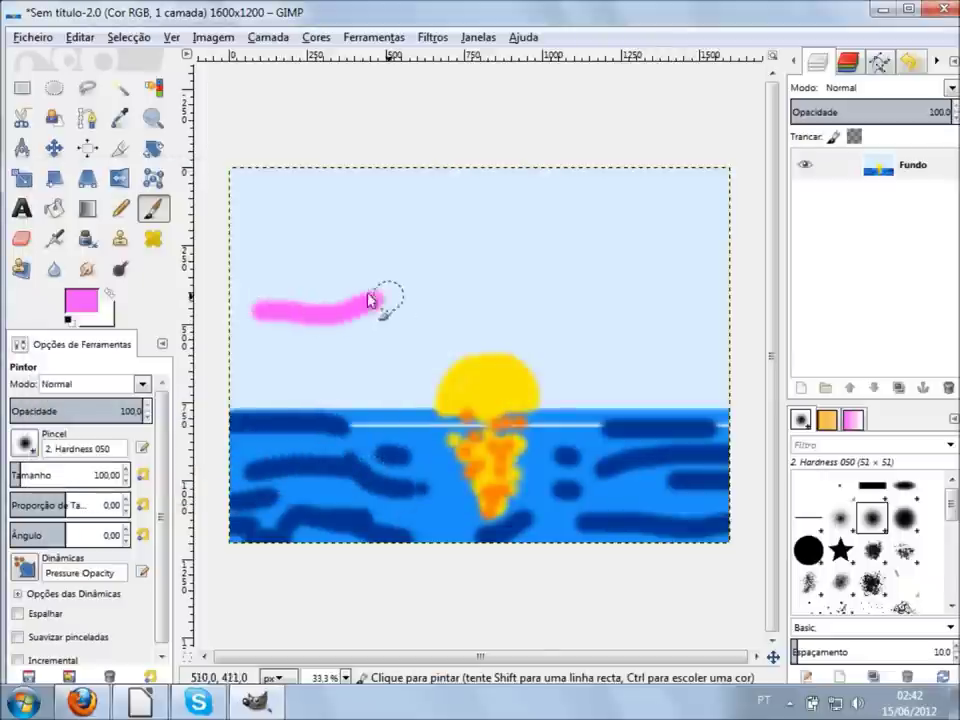
drag(265, 238, 543, 236)
drag(402, 272, 610, 285)
drag(597, 330, 713, 338)
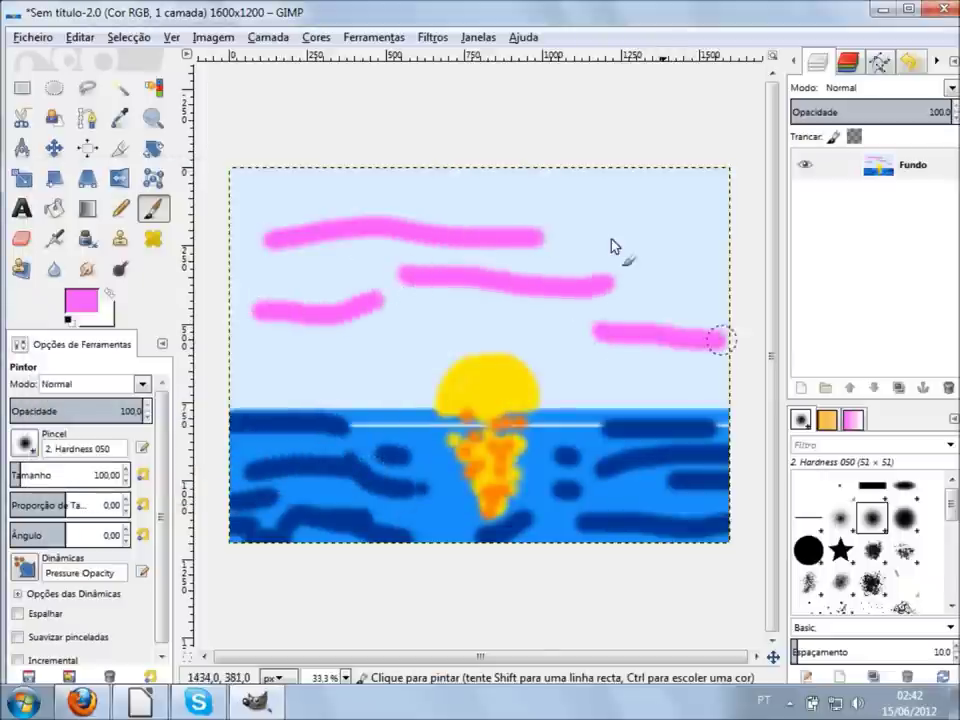
drag(726, 211, 600, 236)
mouse_move(588, 193)
mouse_down()
mouse_move(349, 167)
mouse_move(263, 203)
mouse_up()
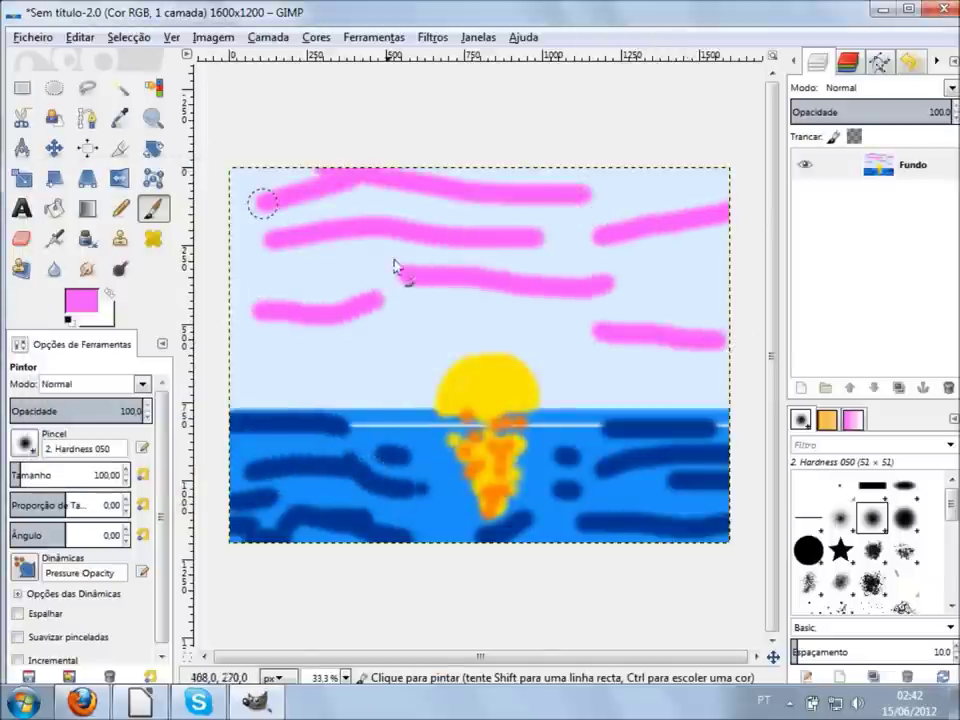
drag(395, 267, 300, 299)
drag(336, 360, 247, 358)
drag(298, 283, 235, 280)
drag(272, 205, 247, 213)
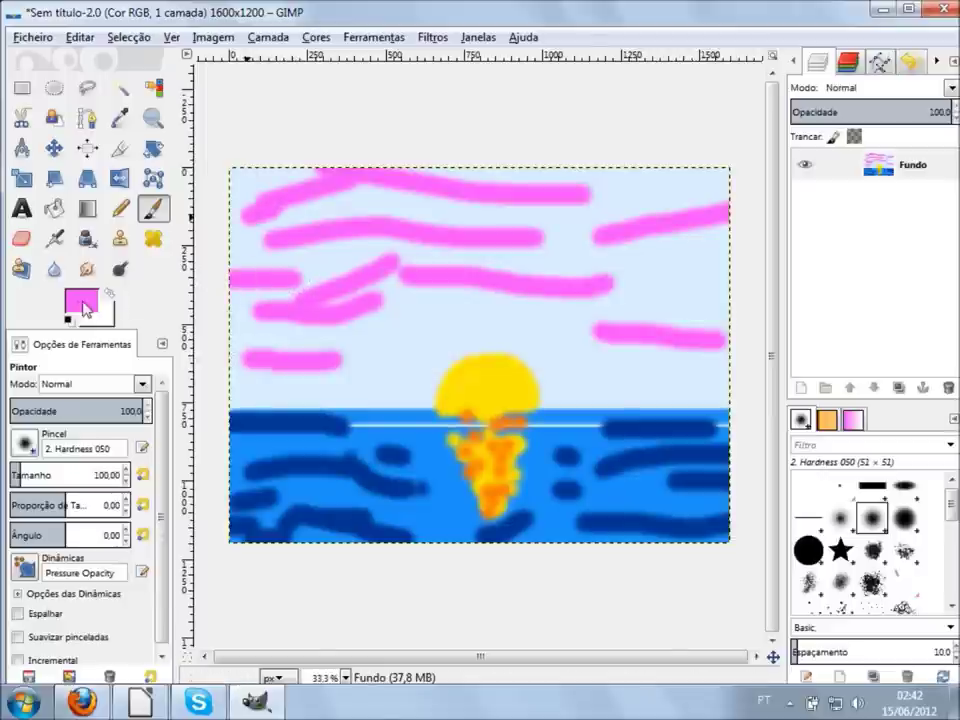
- Switch to dark purple and add purple streaks through the sky and above the sun
click(83, 302)
click(169, 297)
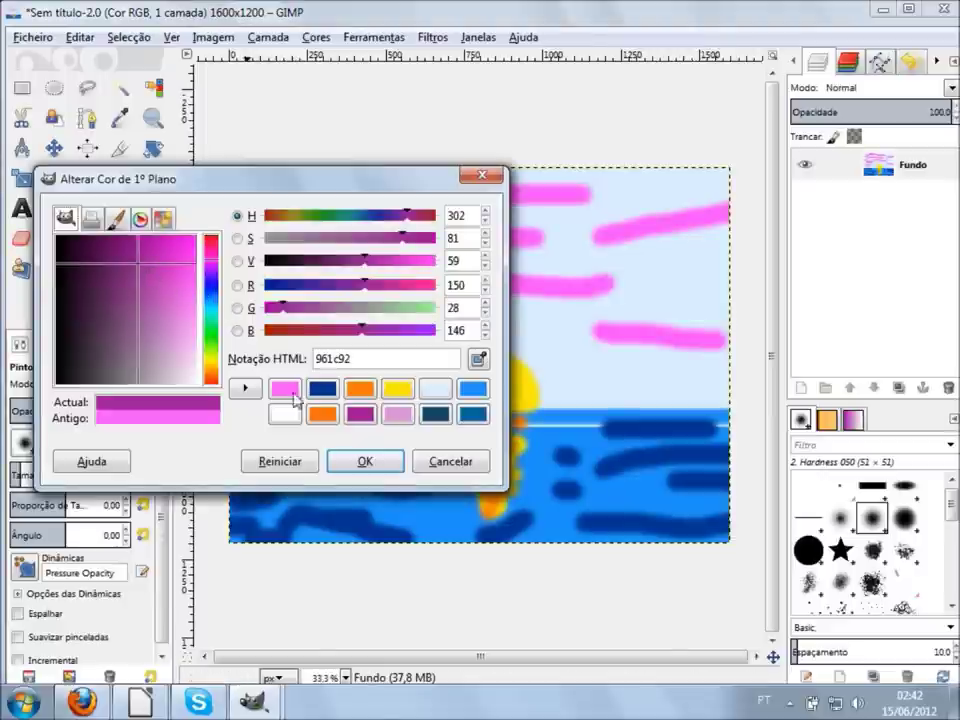
click(362, 462)
drag(265, 320, 352, 314)
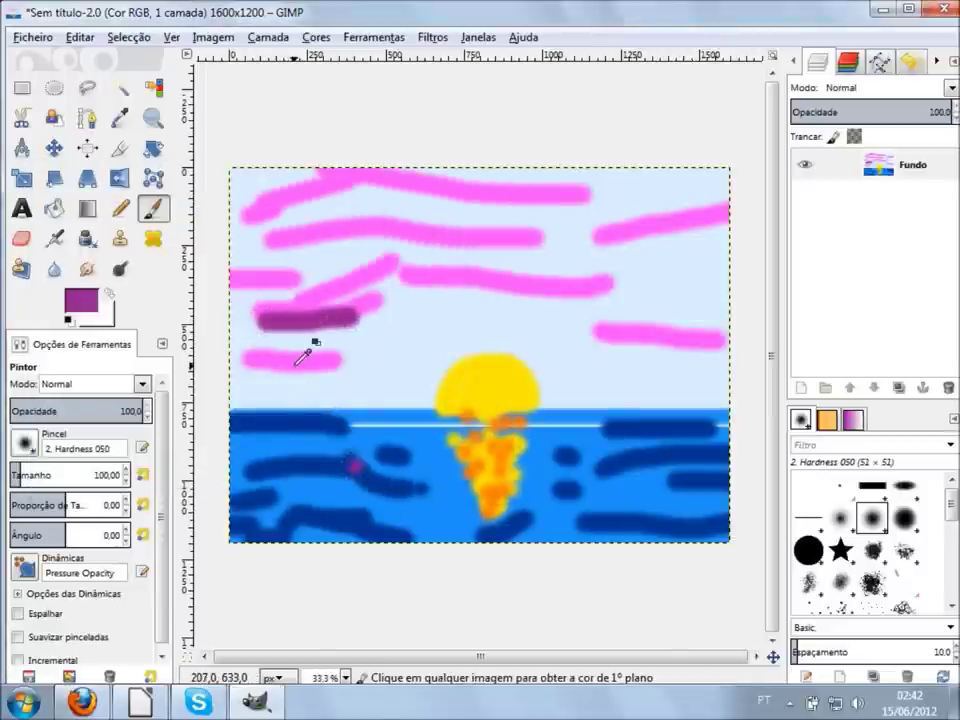
key(ctrl+z)
key(ctrl+z)
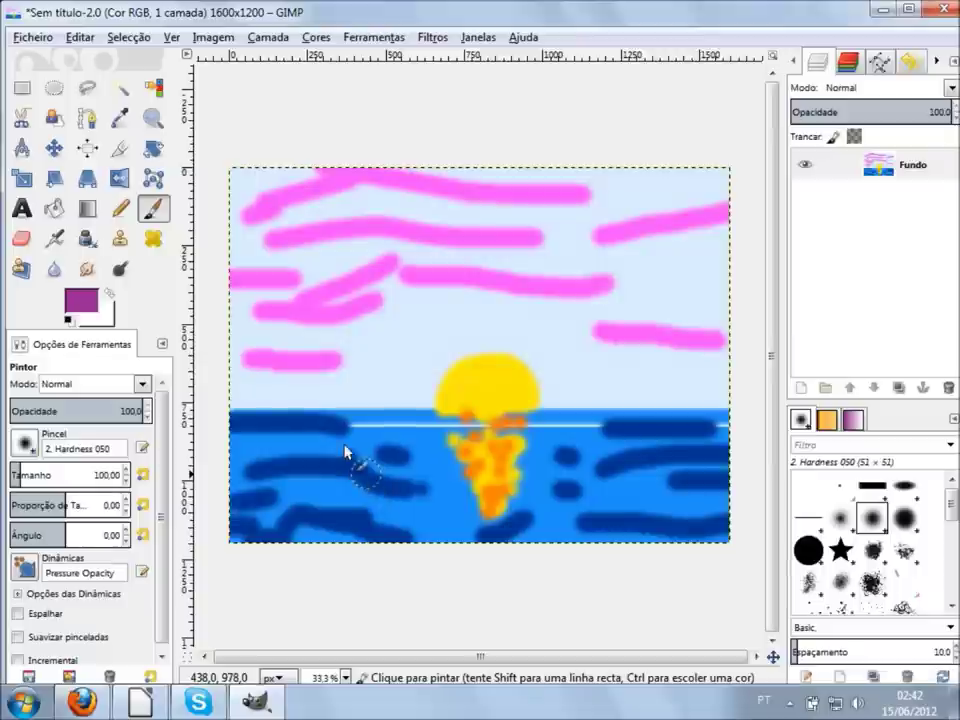
drag(285, 338, 353, 340)
drag(285, 275, 420, 264)
drag(517, 293, 628, 293)
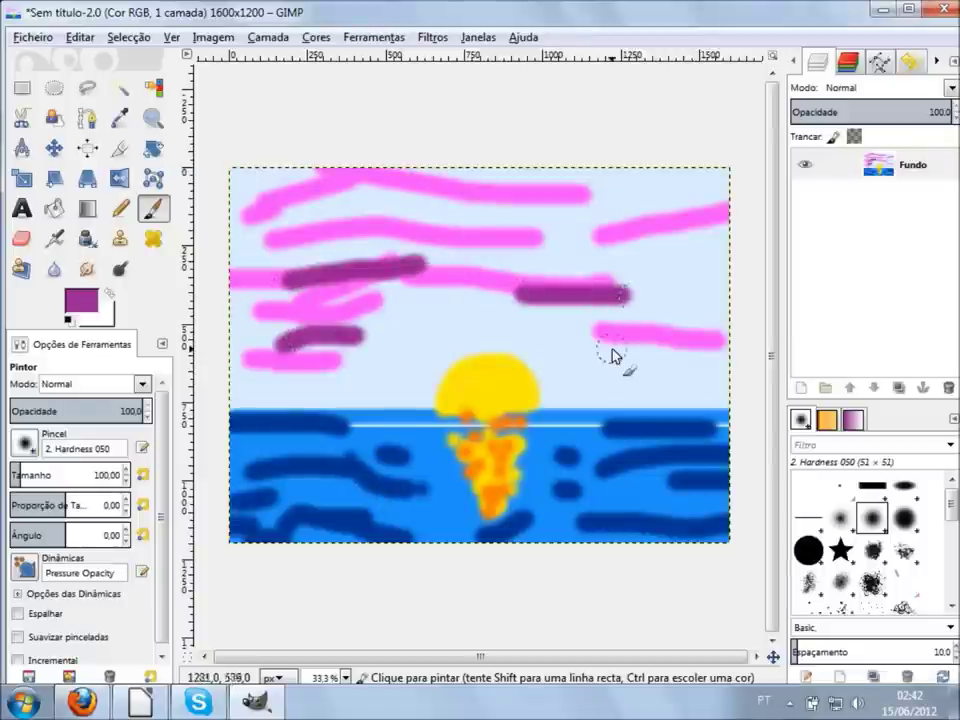
drag(605, 340, 720, 340)
drag(559, 231, 666, 227)
drag(415, 205, 595, 203)
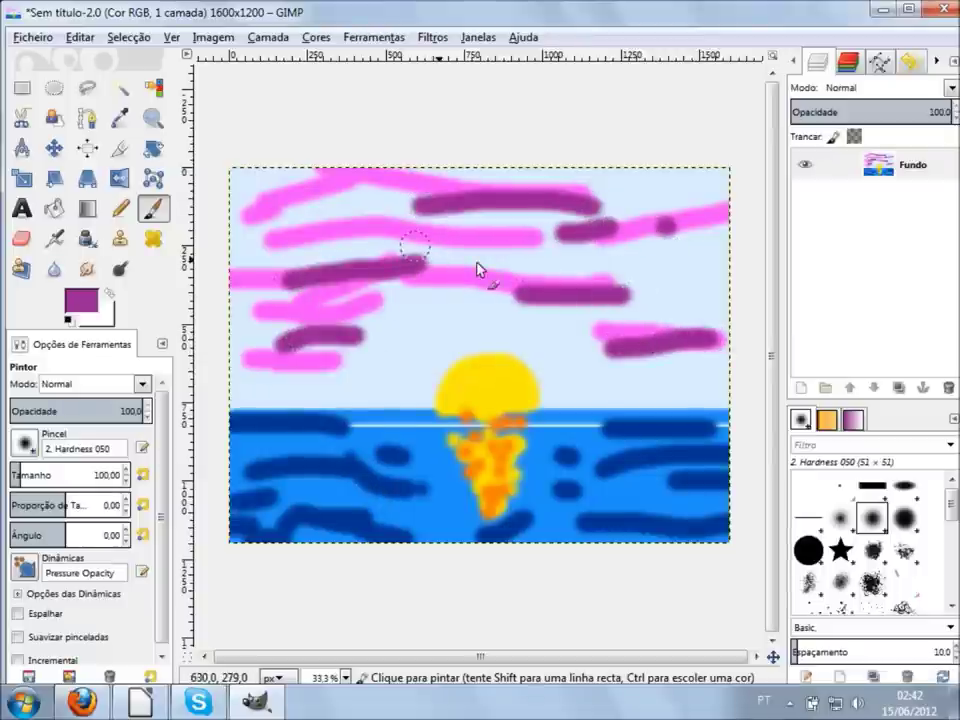
drag(435, 261, 525, 266)
drag(410, 333, 443, 308)
drag(425, 376, 348, 378)
- Switch to yellow and paint yellow streaks across the left, right and top sky
click(80, 303)
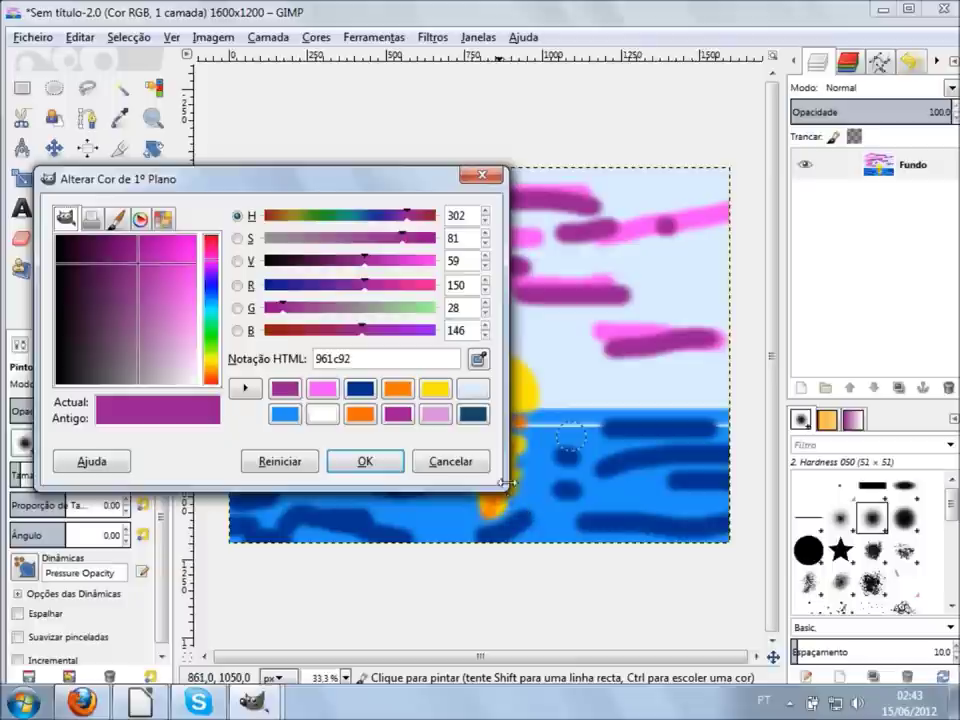
click(434, 392)
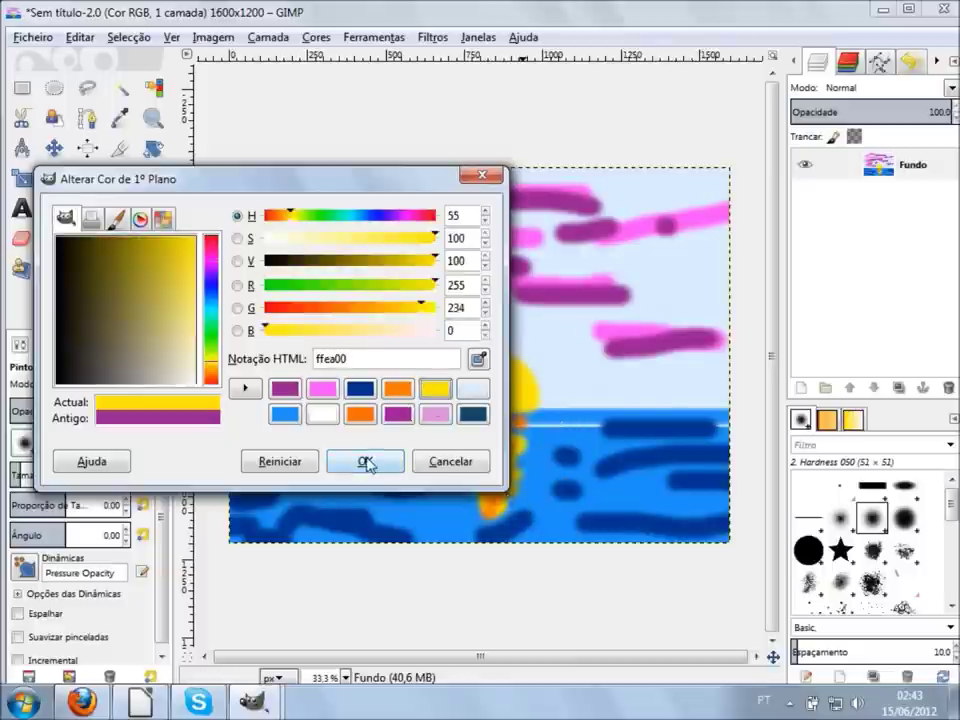
click(366, 461)
drag(265, 275, 411, 276)
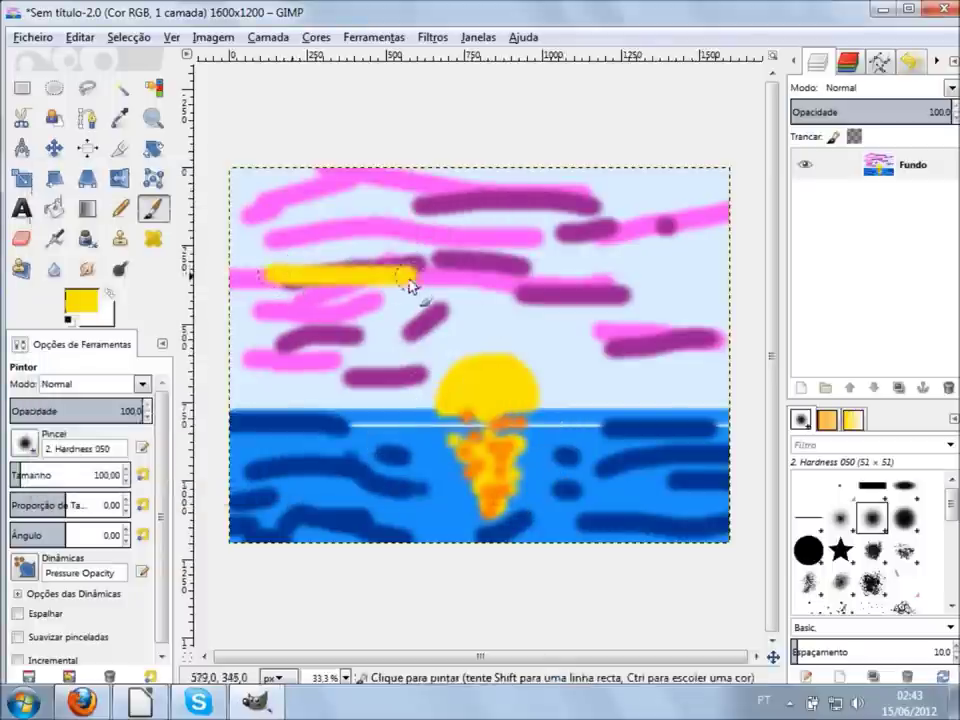
drag(310, 355, 456, 347)
key(ctrl+z)
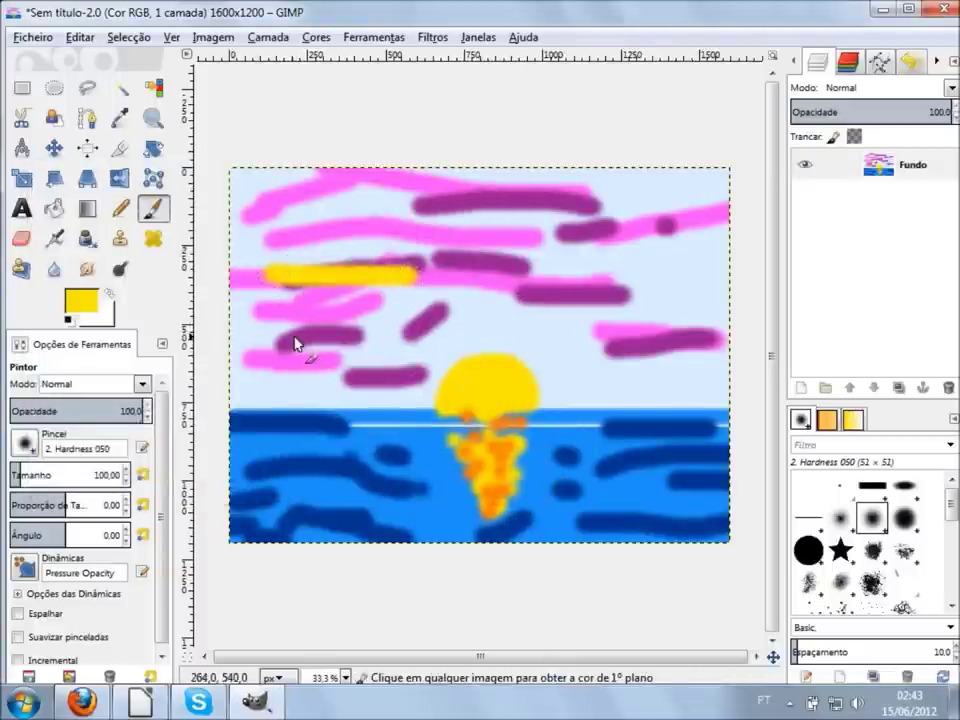
drag(268, 327, 345, 327)
drag(505, 318, 680, 318)
drag(622, 262, 708, 258)
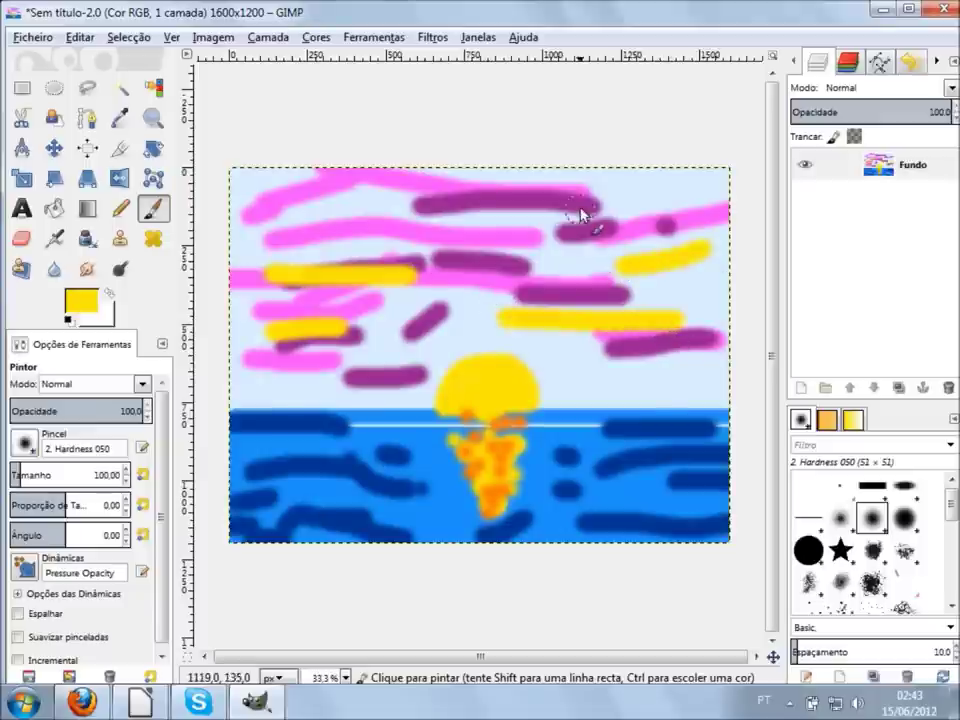
drag(592, 200, 703, 193)
drag(336, 216, 240, 198)
drag(428, 170, 345, 172)
drag(590, 192, 515, 190)
drag(580, 242, 515, 240)
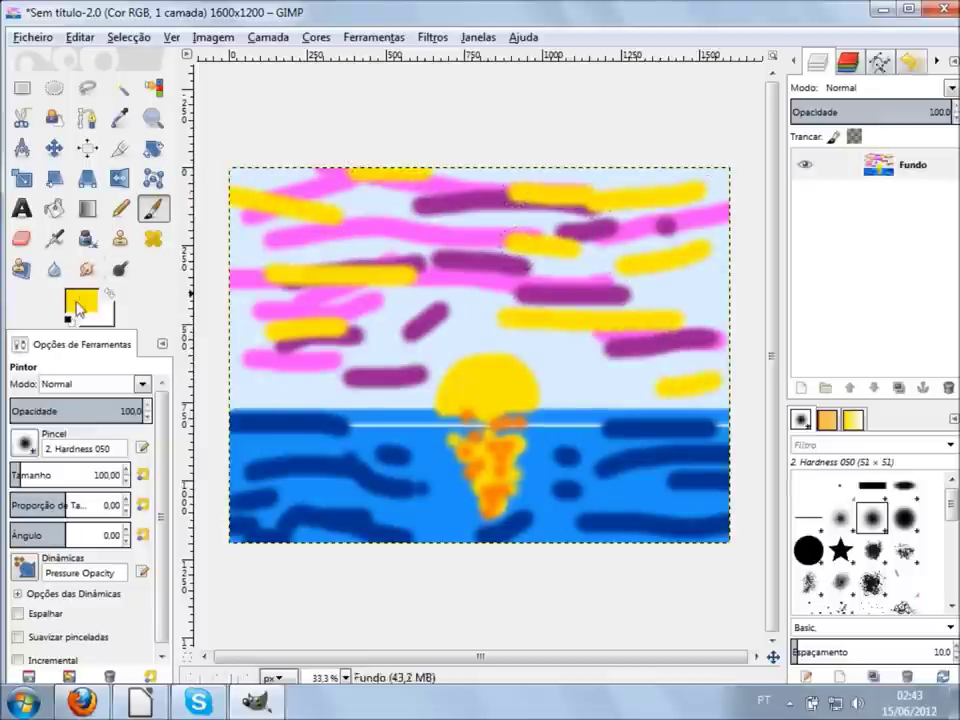
- Set the Paintbrush foreground colour to orange from the recent colours
click(78, 302)
click(432, 395)
click(451, 461)
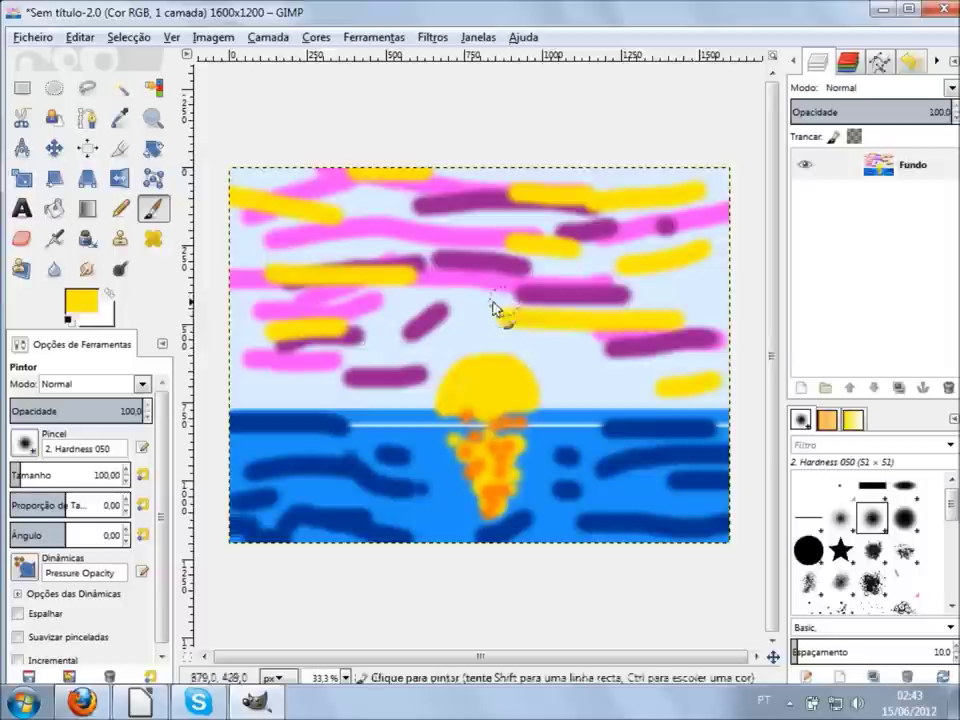
click(88, 303)
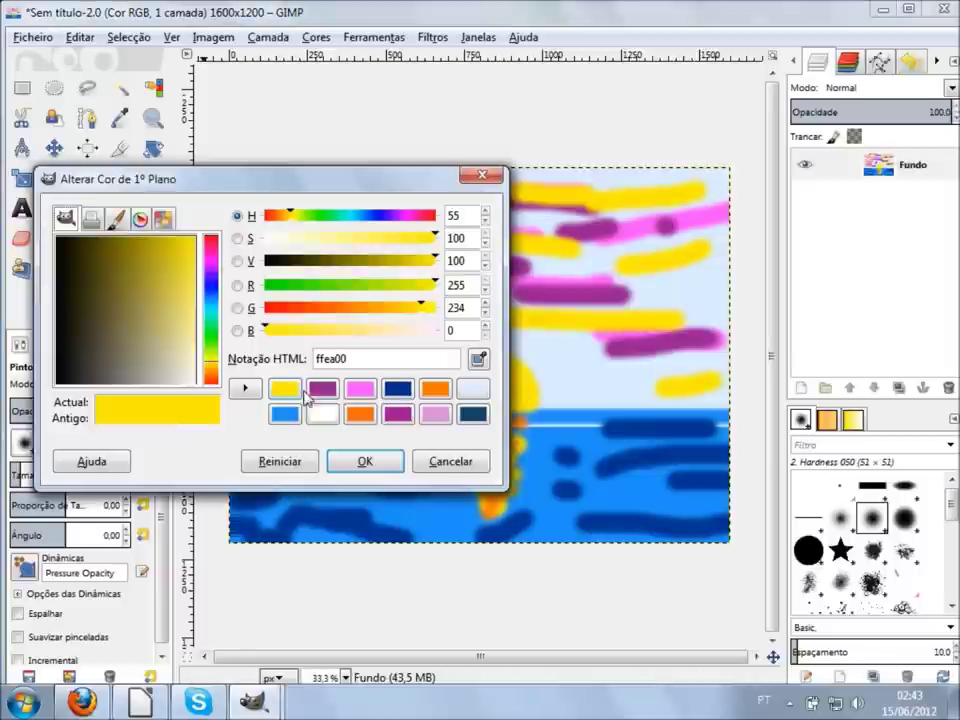
click(435, 392)
click(380, 466)
- Paint short orange streaks in the sky, including a couple just left of the sun
drag(345, 350, 240, 348)
drag(275, 222, 225, 190)
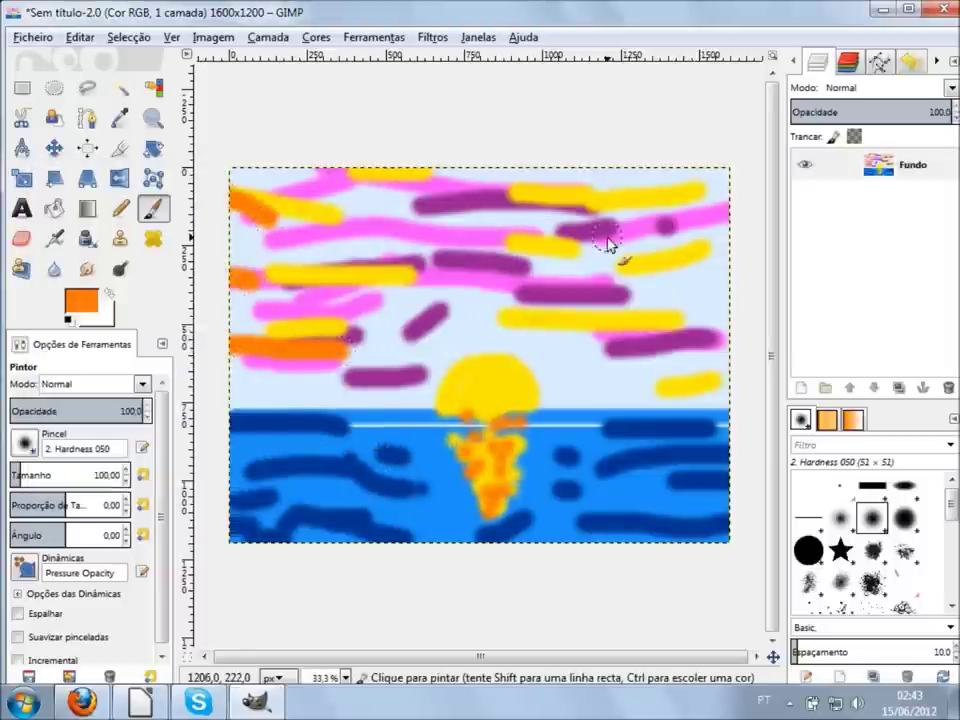
drag(655, 248, 712, 243)
drag(650, 300, 728, 292)
mouse_move(610, 377)
mouse_down()
mouse_move(542, 343)
mouse_move(568, 384)
mouse_up()
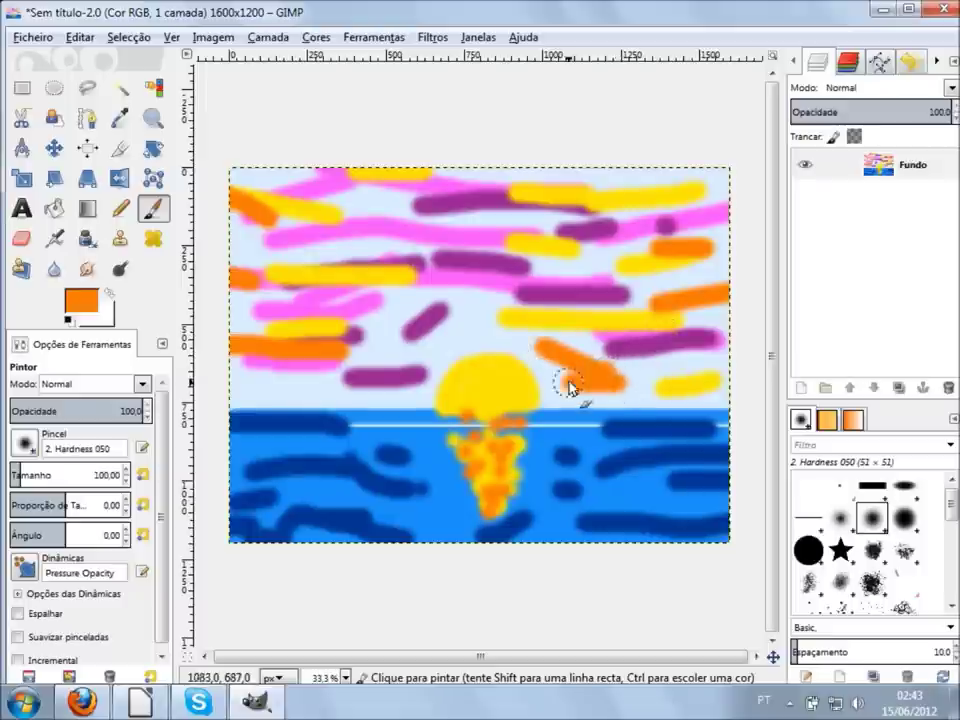
mouse_move(490, 328)
mouse_down()
mouse_move(428, 318)
mouse_move(360, 342)
mouse_up()
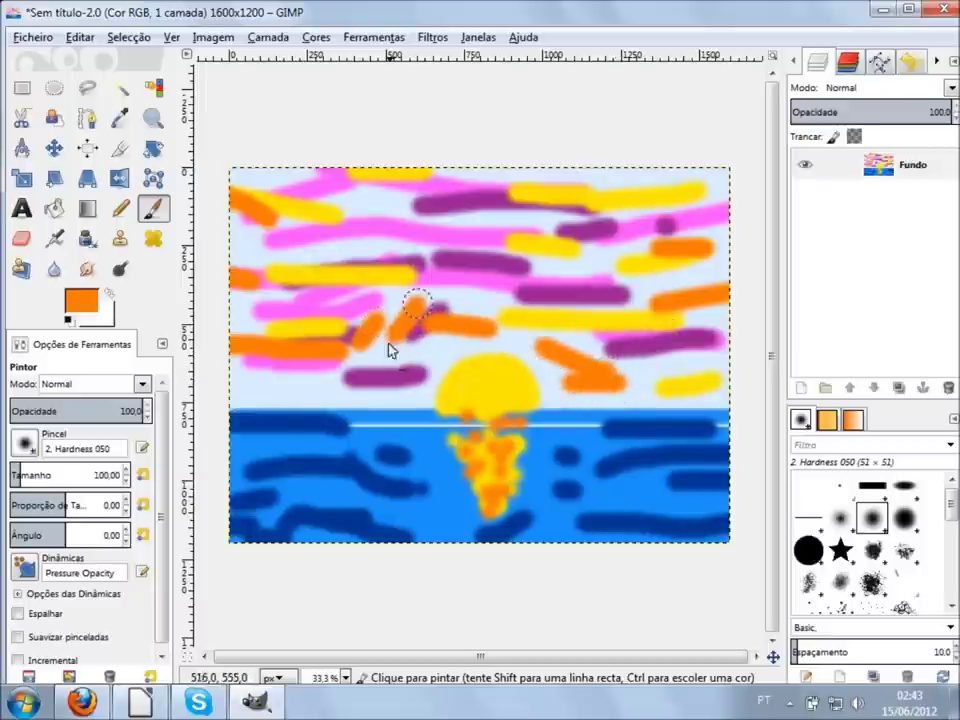
drag(330, 388, 234, 390)
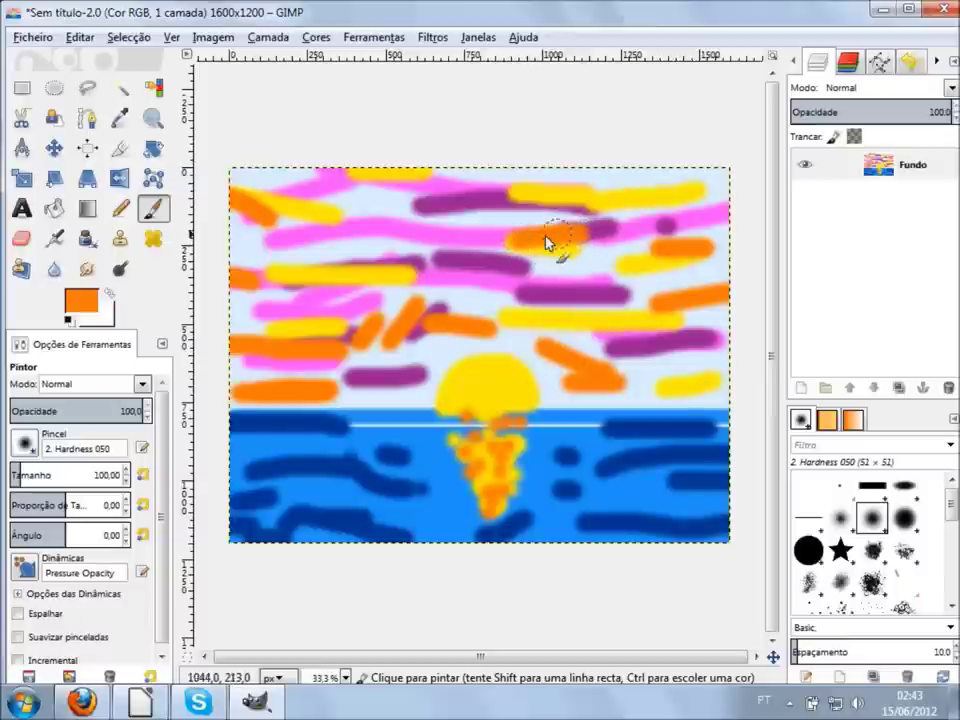
key(ctrl)
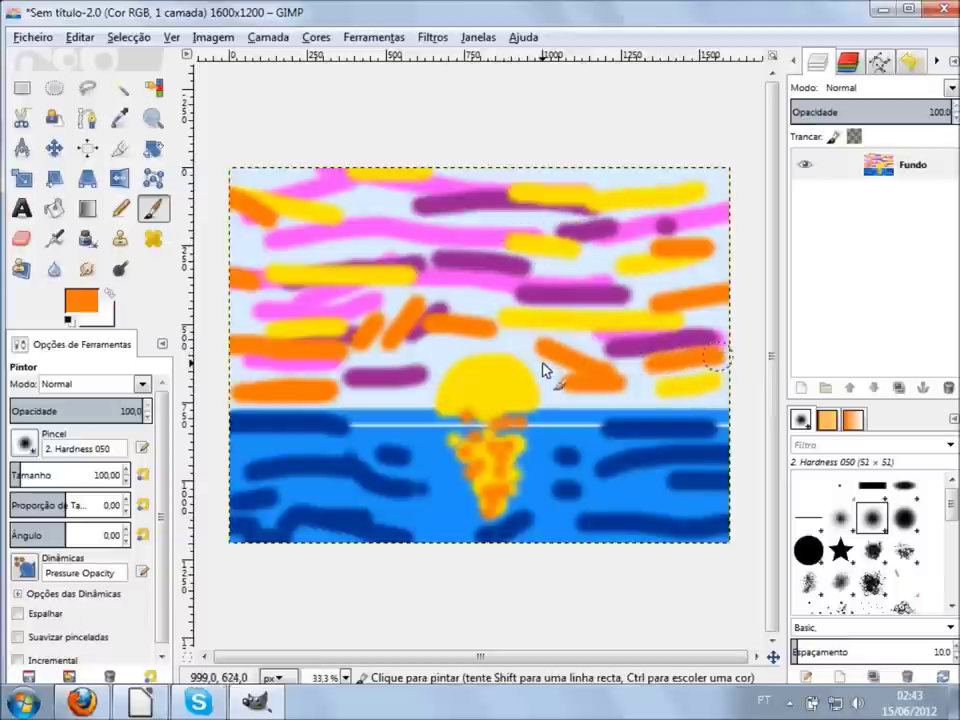
drag(494, 313, 435, 300)
drag(444, 349, 381, 360)
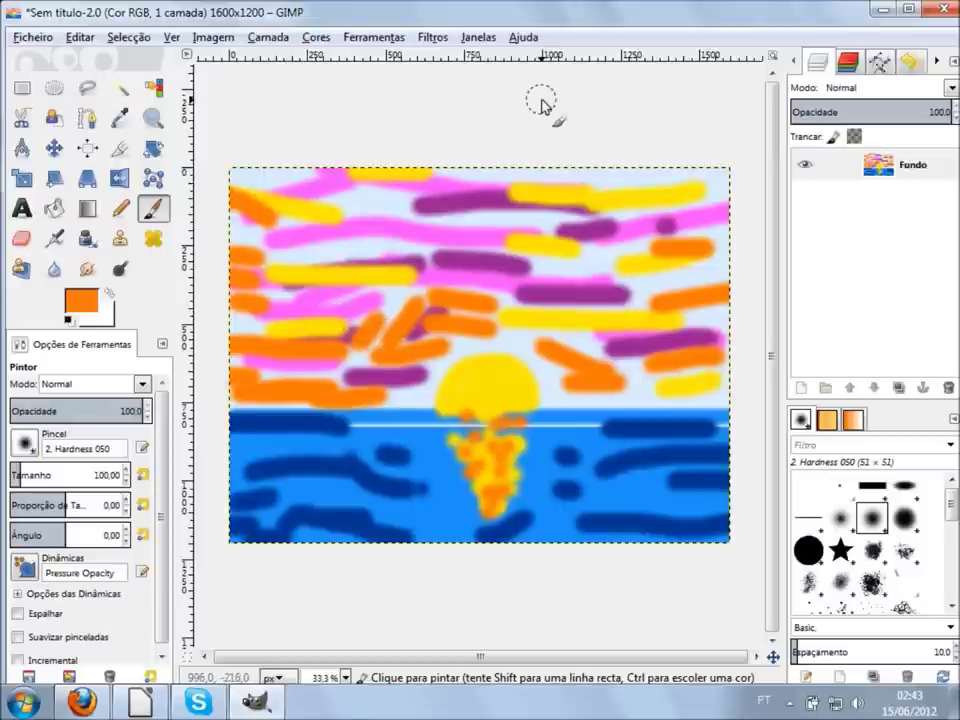
click(433, 38)
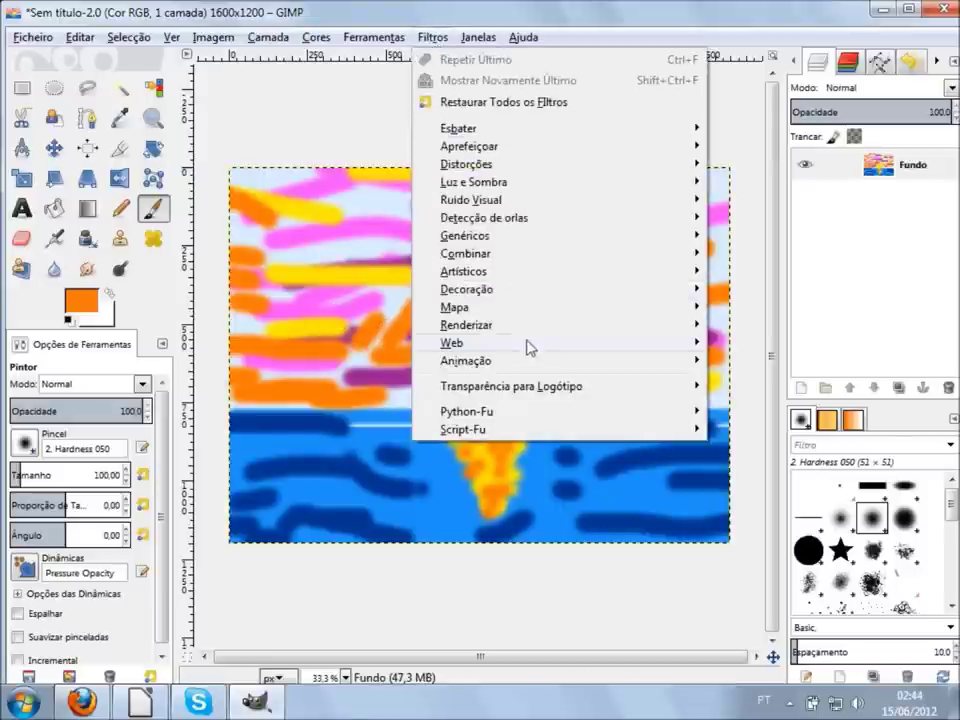
mouse_move(520, 307)
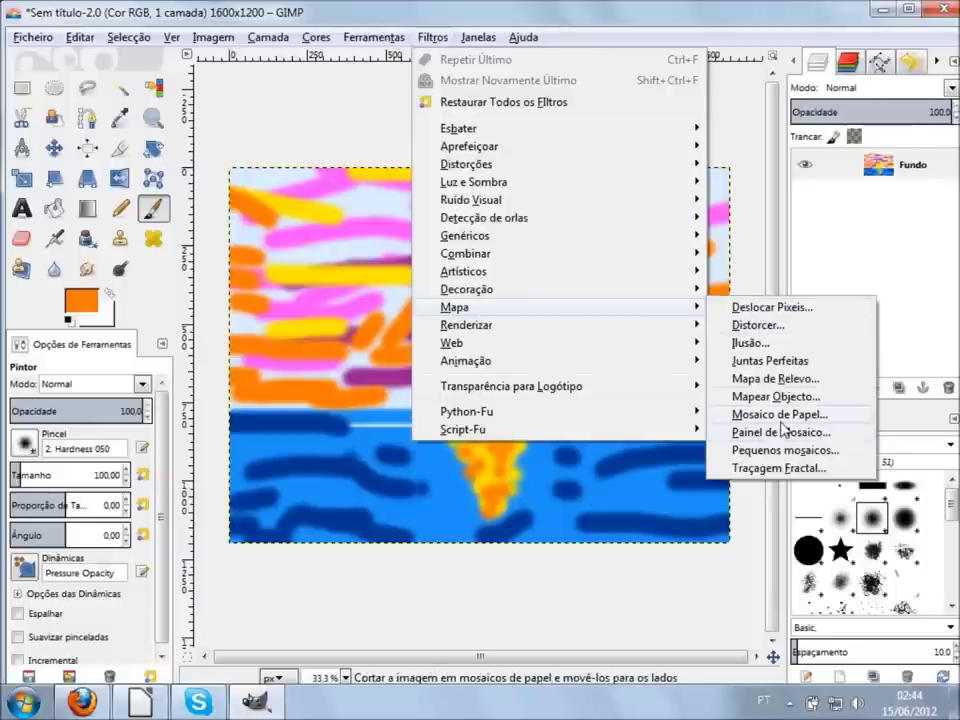
- Apply the Paper Tile filter with background set to Image and tile width 200
key(Escape)
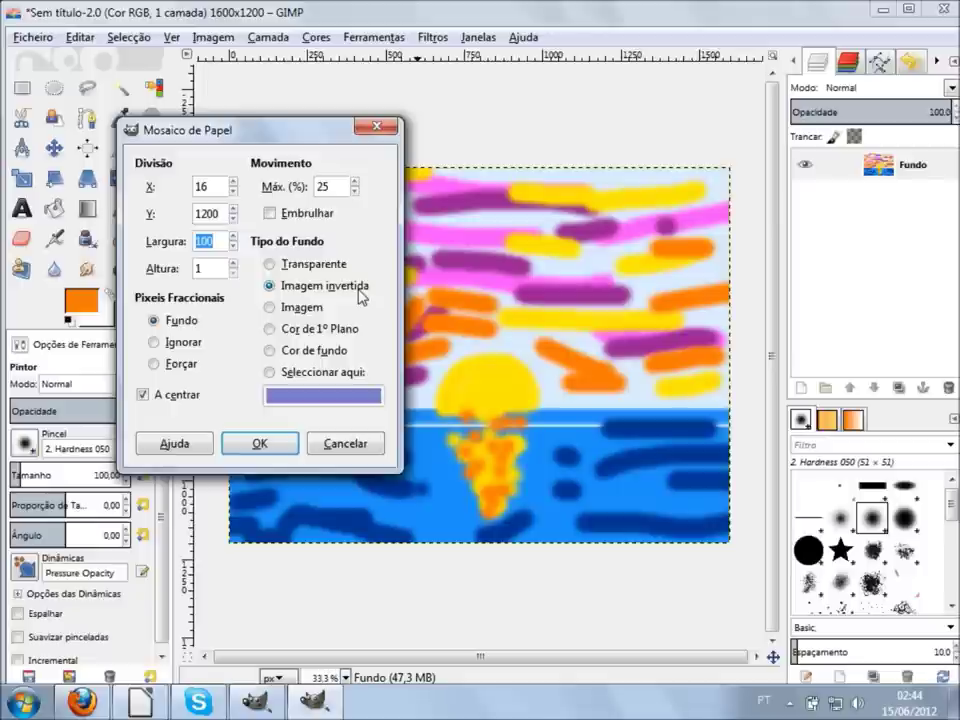
click(301, 308)
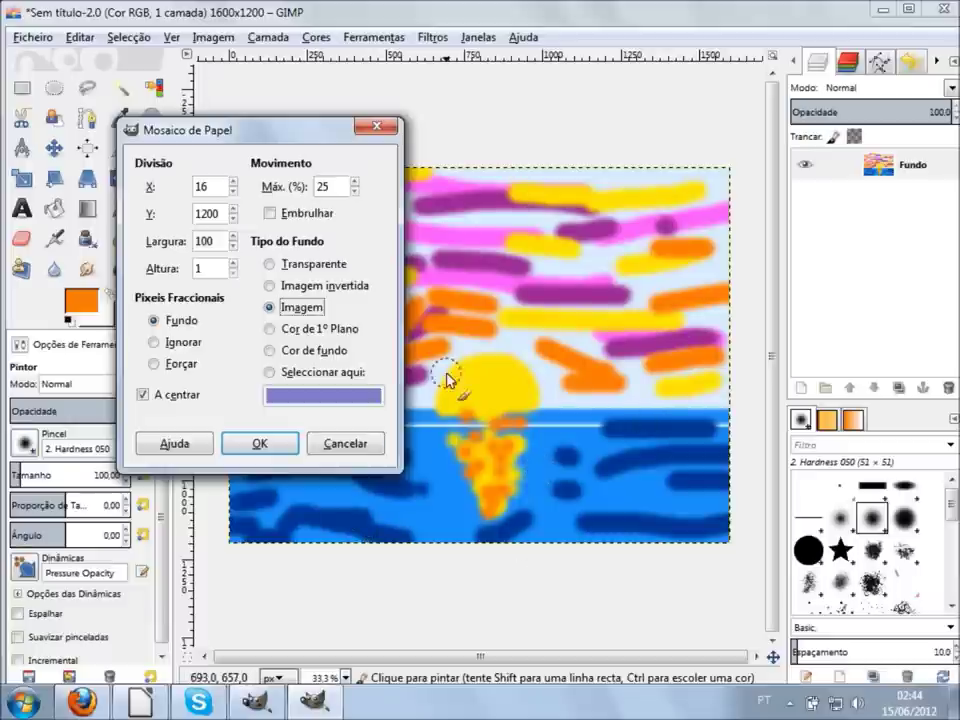
click(221, 245)
text(200)
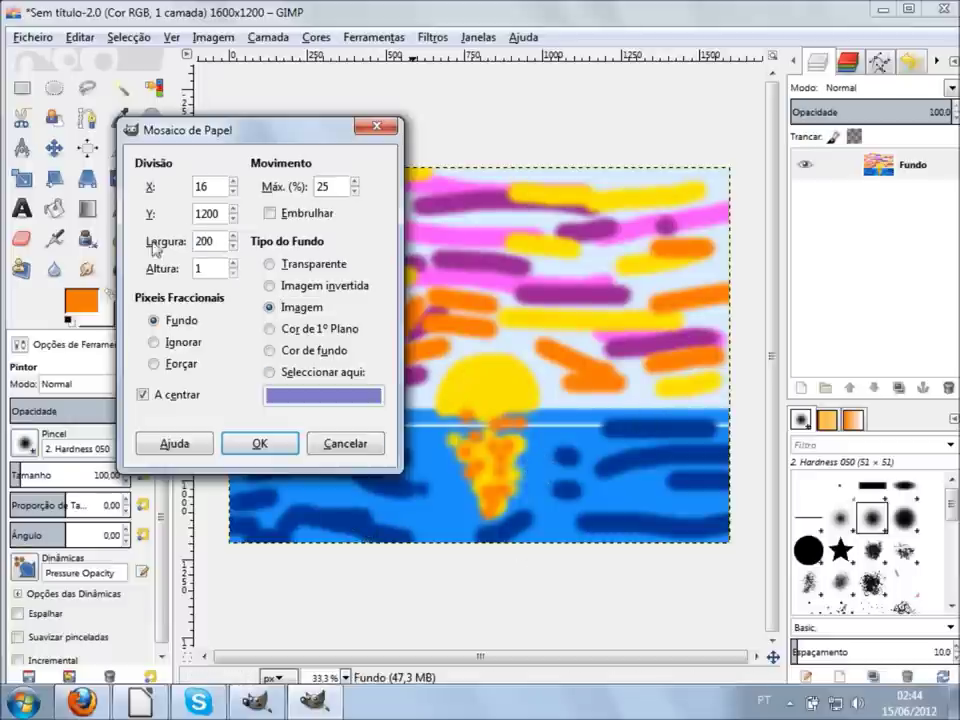
click(274, 451)
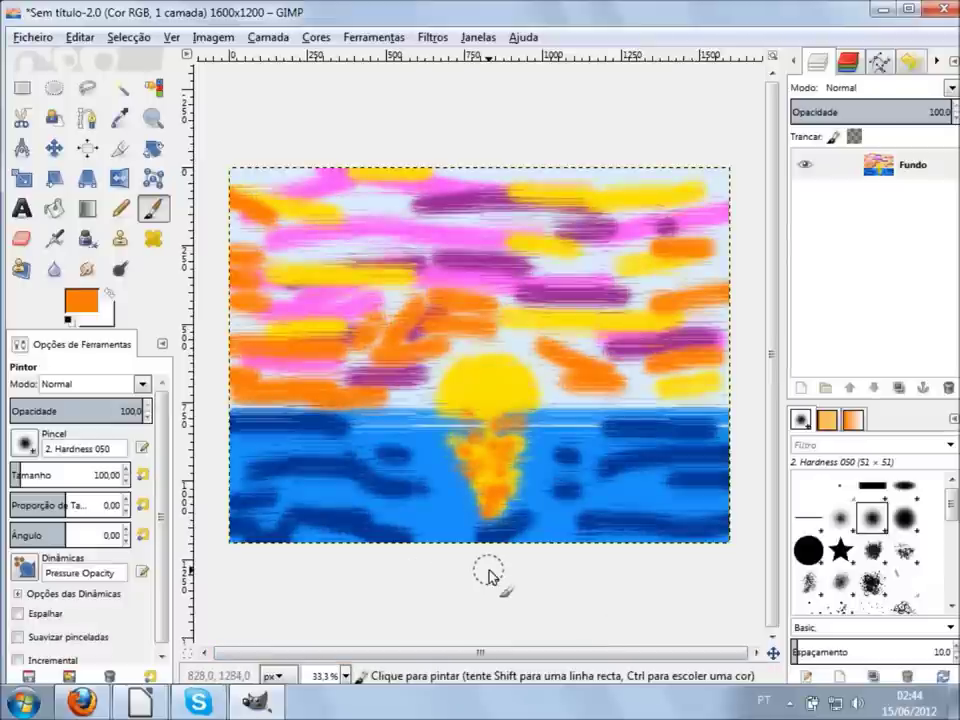
key(shift)
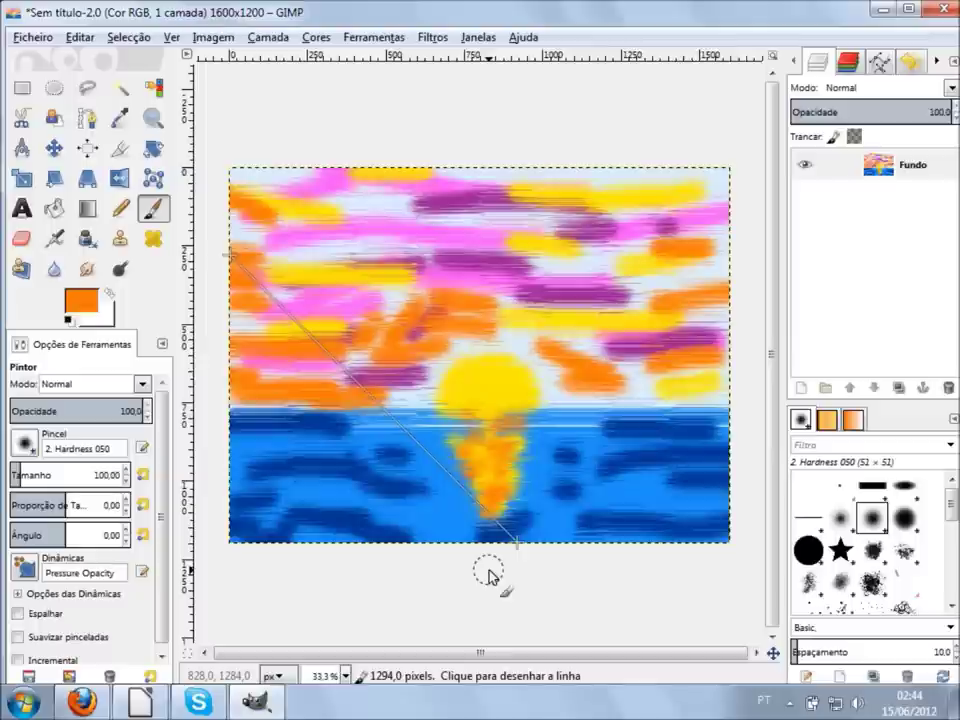
- Re-run Paper Tile with X divisions set to 8
key(ctrl+shift+f)
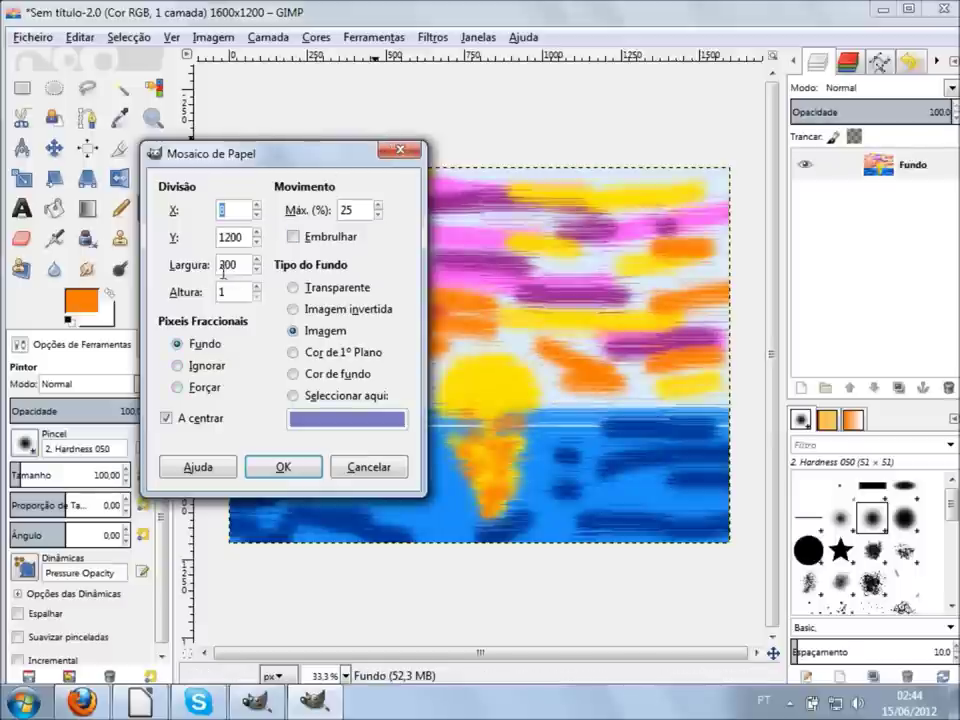
click(303, 473)
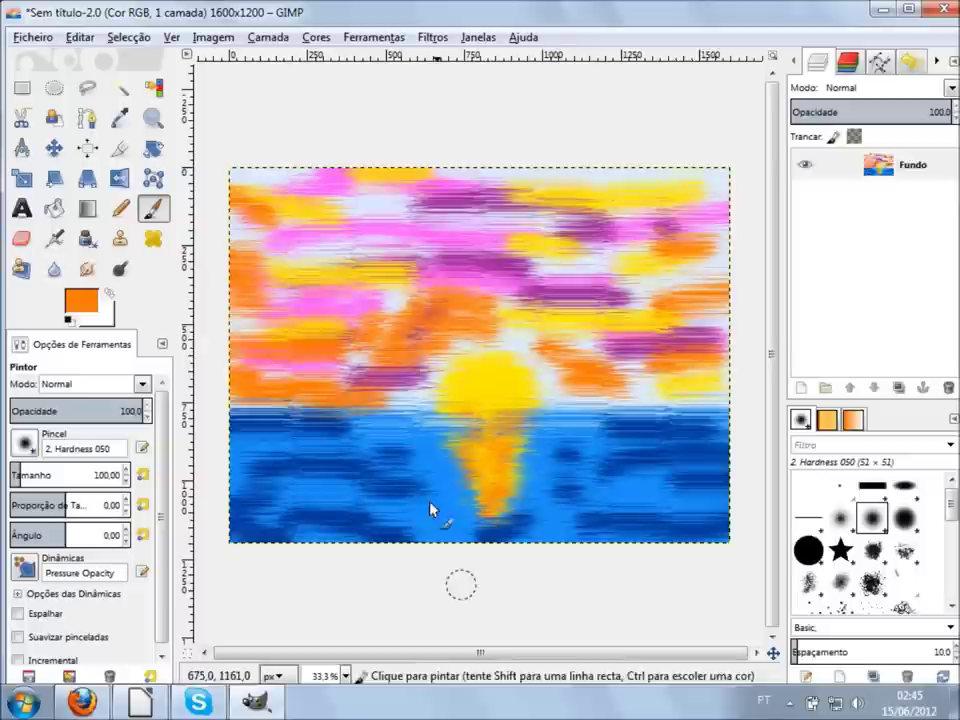
- Smudge the water along the bottom edge with a 140-size Smudge brush
click(86, 270)
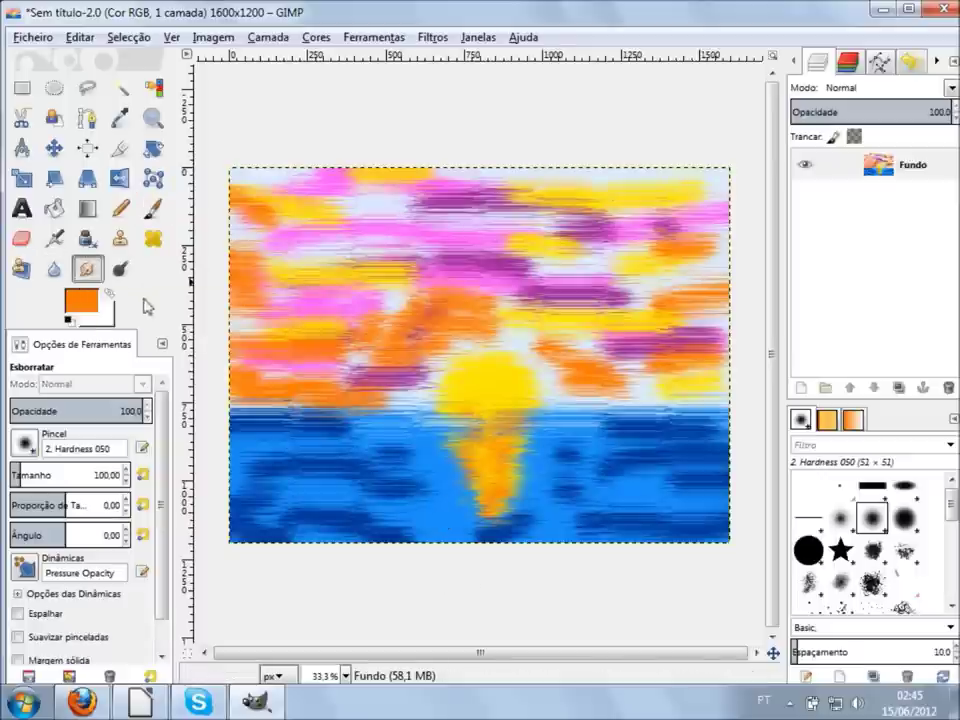
double_click(105, 476)
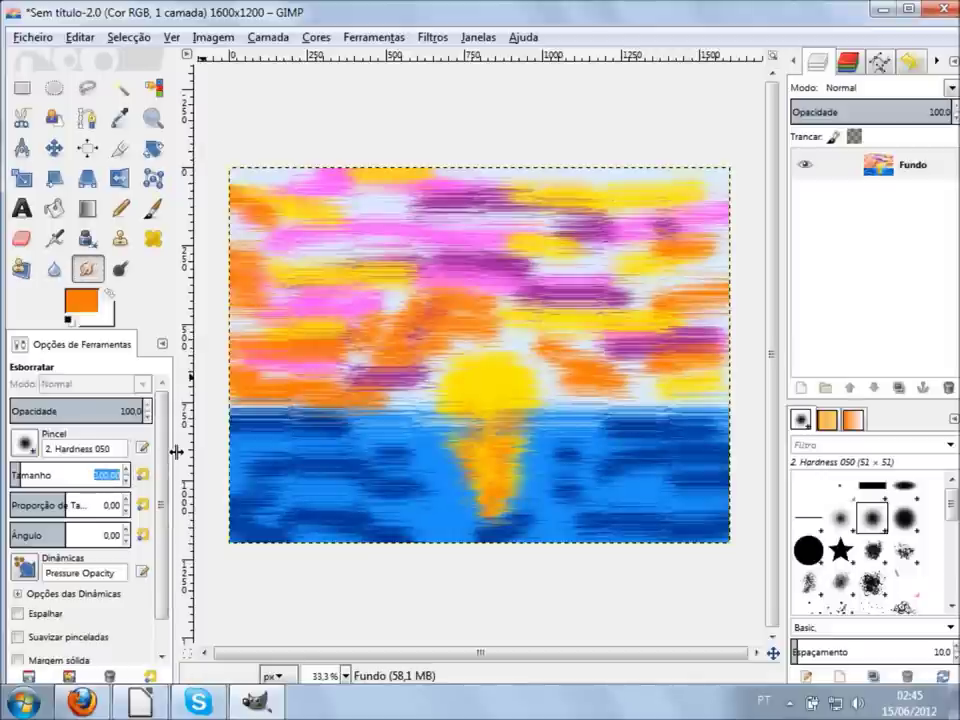
text(130)
key(Return)
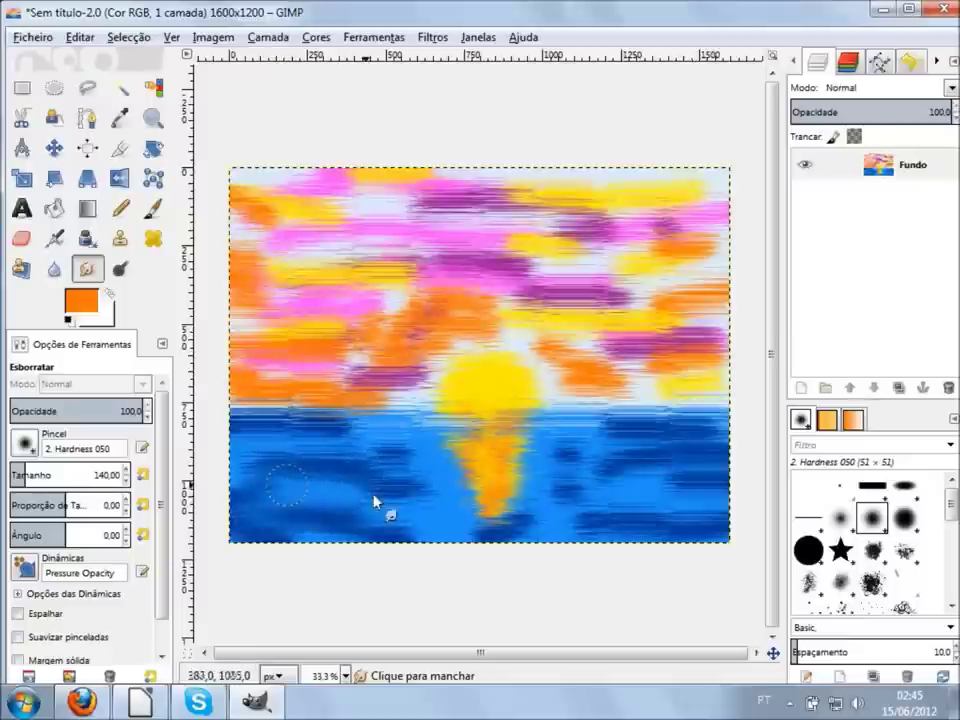
drag(274, 546, 697, 529)
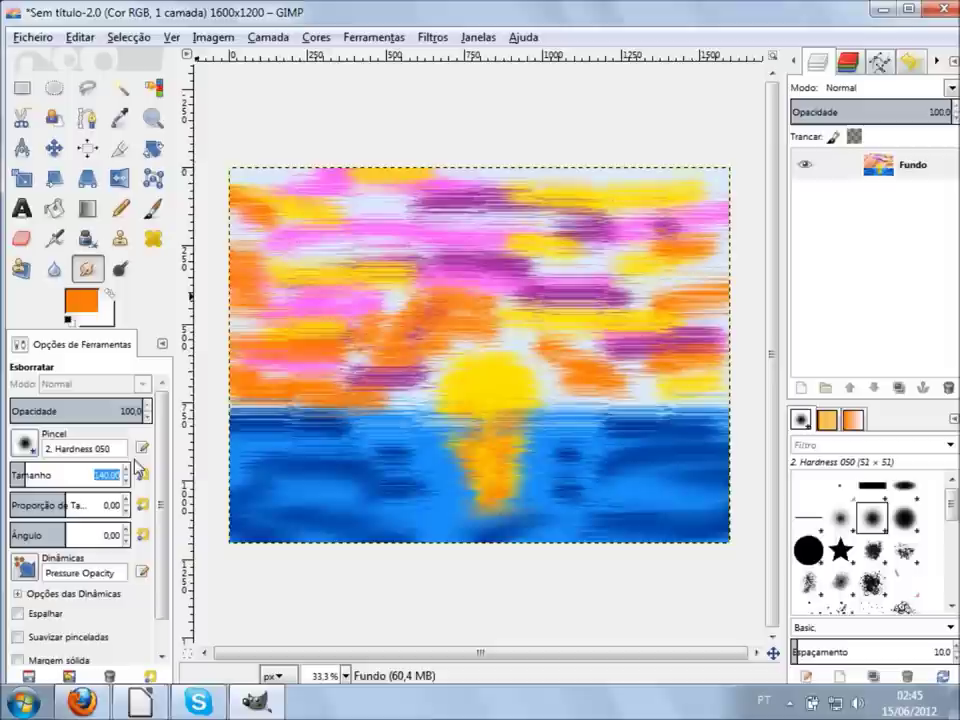
- With Smudge size 300, blend the upper sky's pink, purple and yellow clouds together
text(300)
key(Return)
mouse_move(392, 263)
mouse_down()
mouse_move(217, 213)
mouse_move(328, 320)
mouse_up()
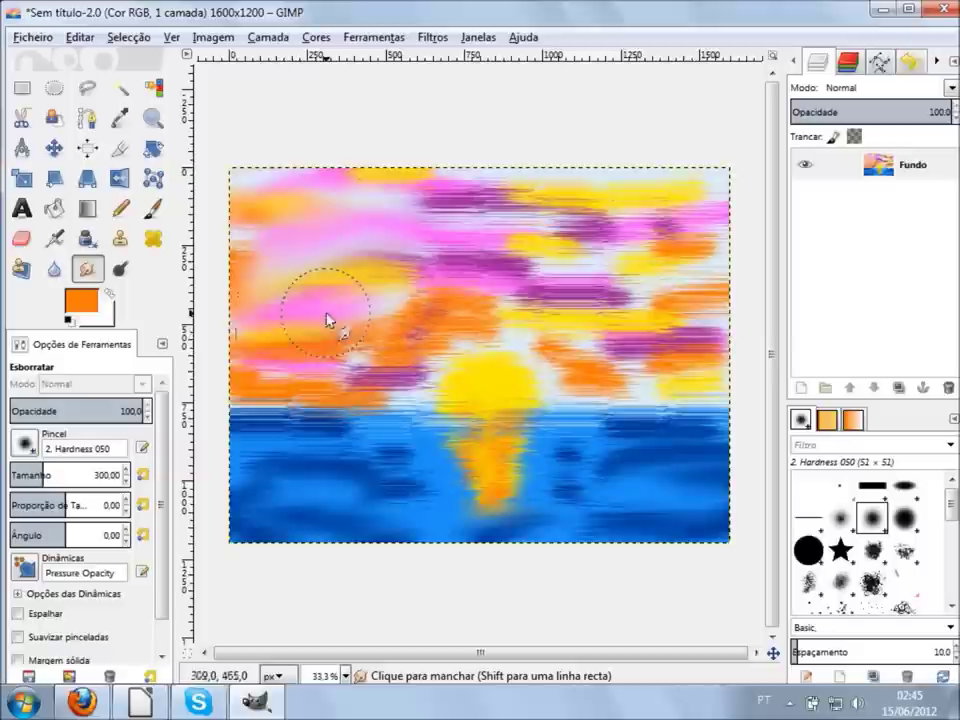
drag(407, 205, 716, 187)
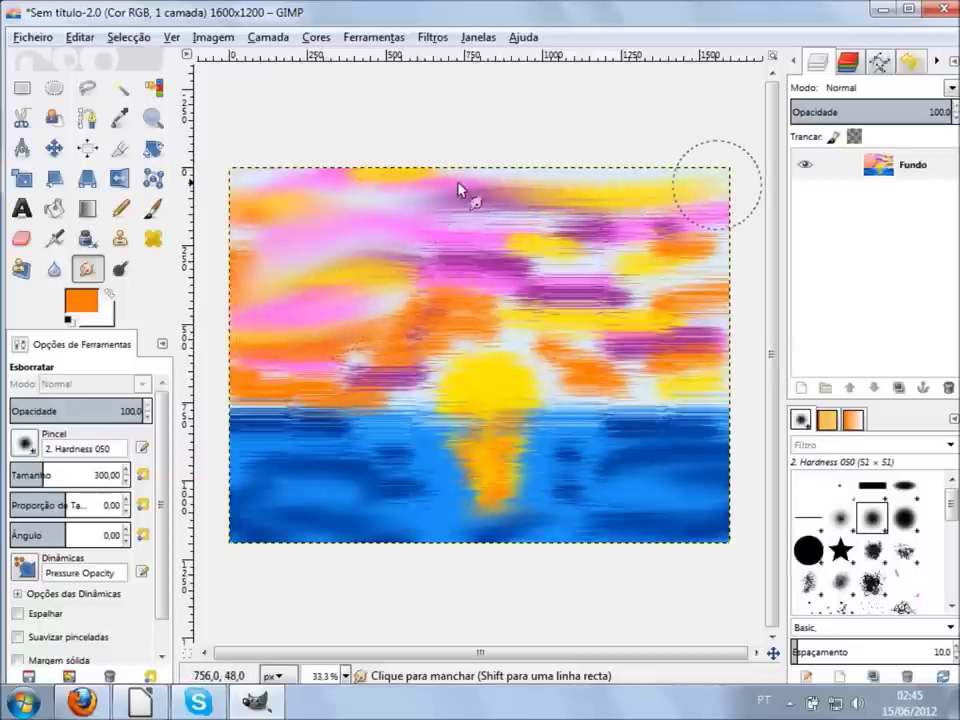
mouse_move(461, 193)
mouse_down()
mouse_move(656, 249)
mouse_move(536, 261)
mouse_move(740, 280)
mouse_move(718, 210)
mouse_up()
mouse_move(586, 190)
mouse_down()
mouse_move(240, 182)
mouse_move(480, 287)
mouse_move(658, 306)
mouse_move(446, 300)
mouse_move(660, 287)
mouse_move(703, 300)
mouse_move(658, 386)
mouse_move(665, 366)
mouse_move(553, 336)
mouse_move(606, 379)
mouse_move(560, 345)
mouse_move(368, 332)
mouse_move(493, 279)
mouse_move(574, 219)
mouse_move(697, 224)
mouse_move(317, 302)
mouse_move(317, 364)
mouse_move(365, 355)
mouse_move(326, 388)
mouse_move(257, 381)
mouse_move(381, 369)
mouse_move(401, 374)
mouse_move(403, 394)
mouse_move(469, 332)
mouse_move(523, 326)
mouse_move(570, 362)
mouse_move(544, 340)
mouse_move(414, 311)
mouse_move(298, 347)
mouse_move(729, 224)
mouse_up()
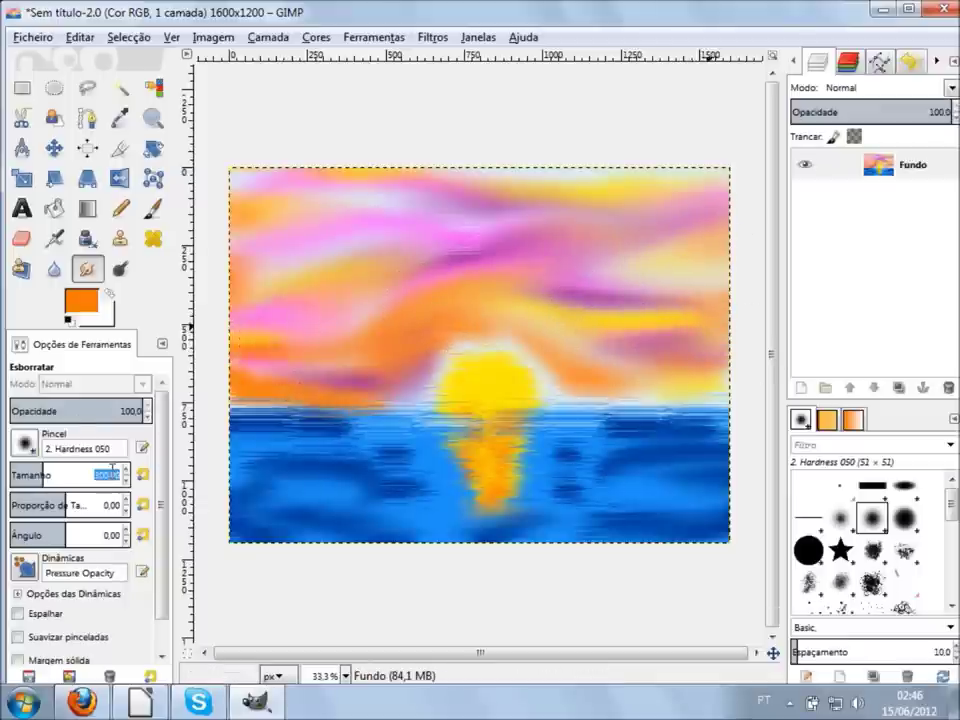
- With Smudge size 150, blend the sun's orange reflection down into the water
text(150)
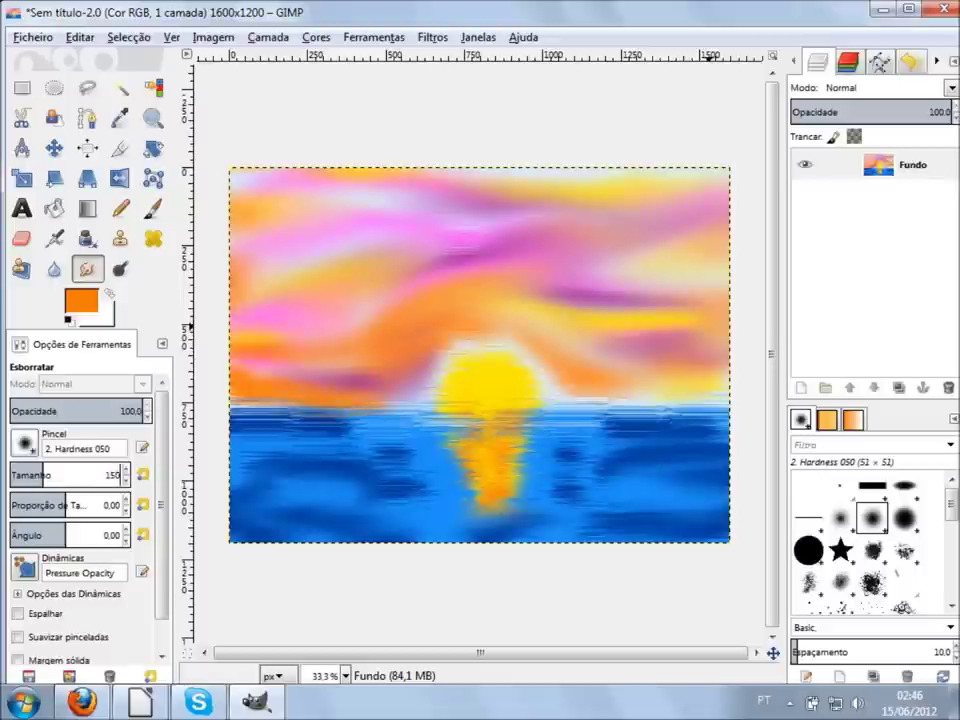
key(Return)
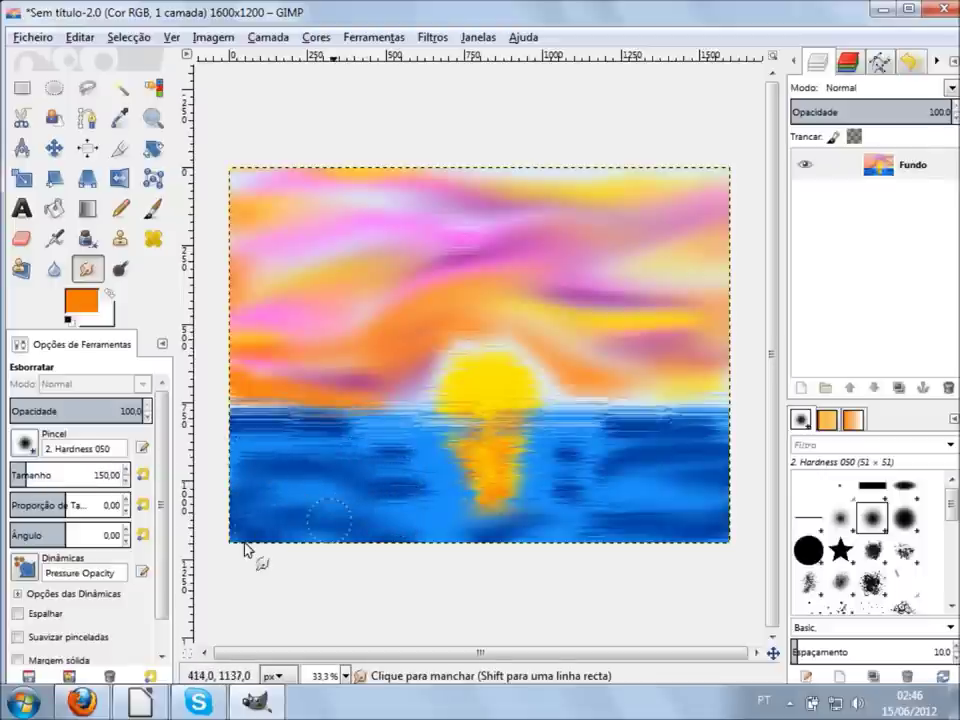
drag(535, 540, 480, 492)
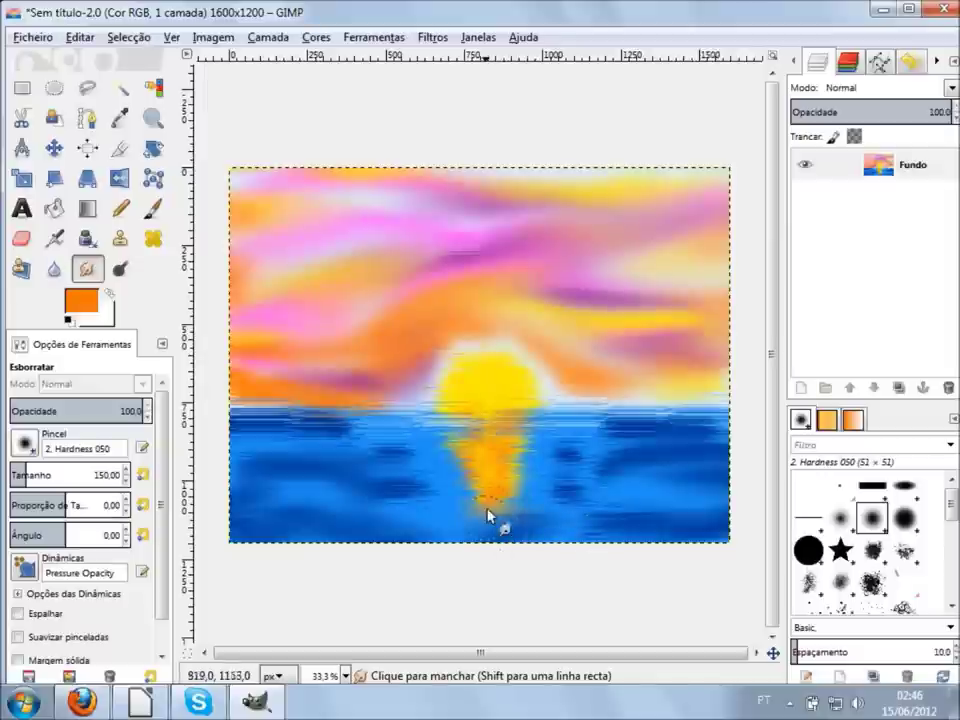
drag(477, 462, 447, 495)
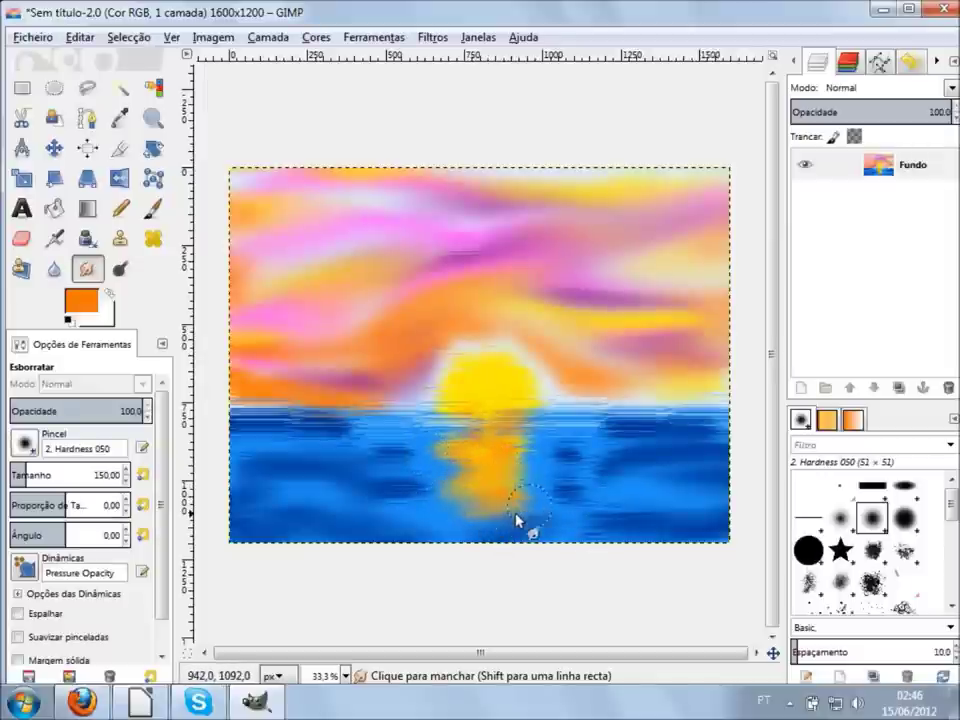
ctrl+scroll(568, 542, up, 2)
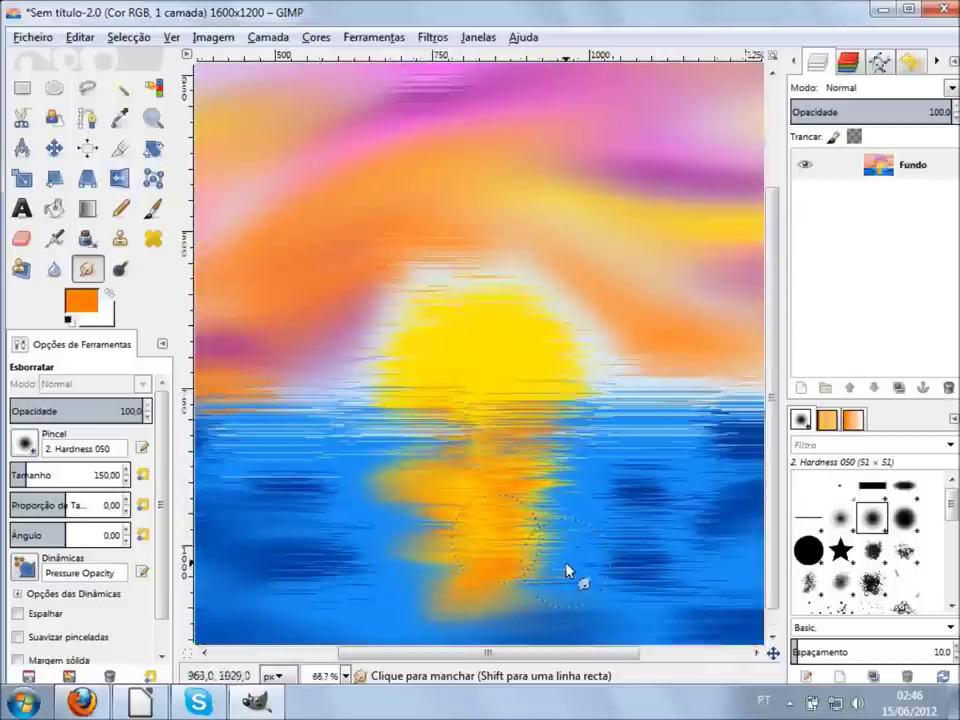
ctrl+scroll(568, 570, down, 2)
ctrl+scroll(600, 482, up, 1)
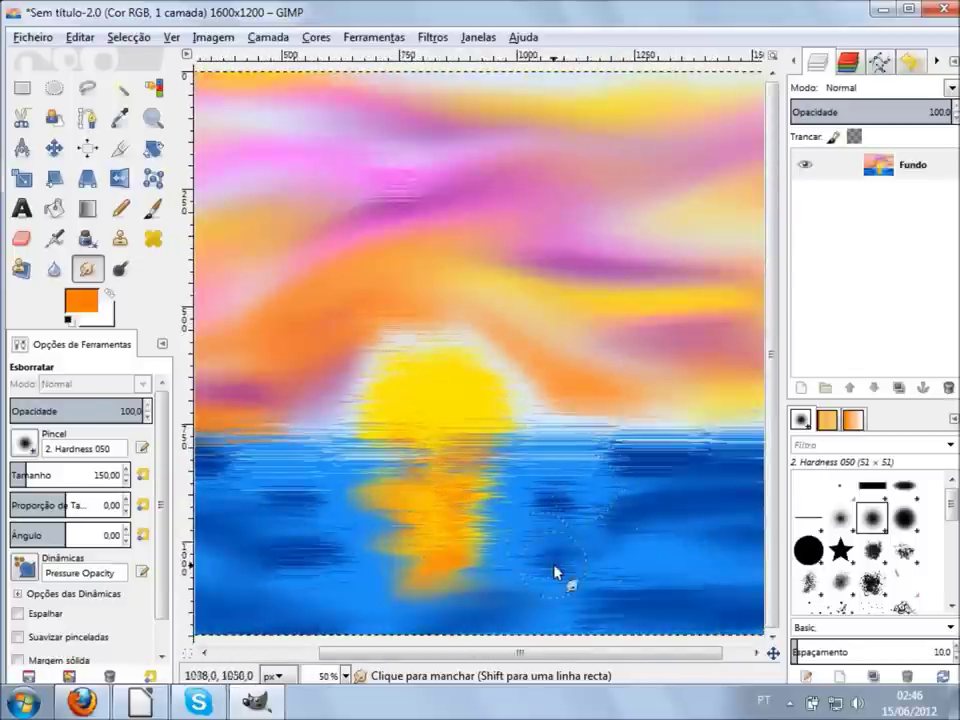
ctrl+scroll(604, 598, down, 2)
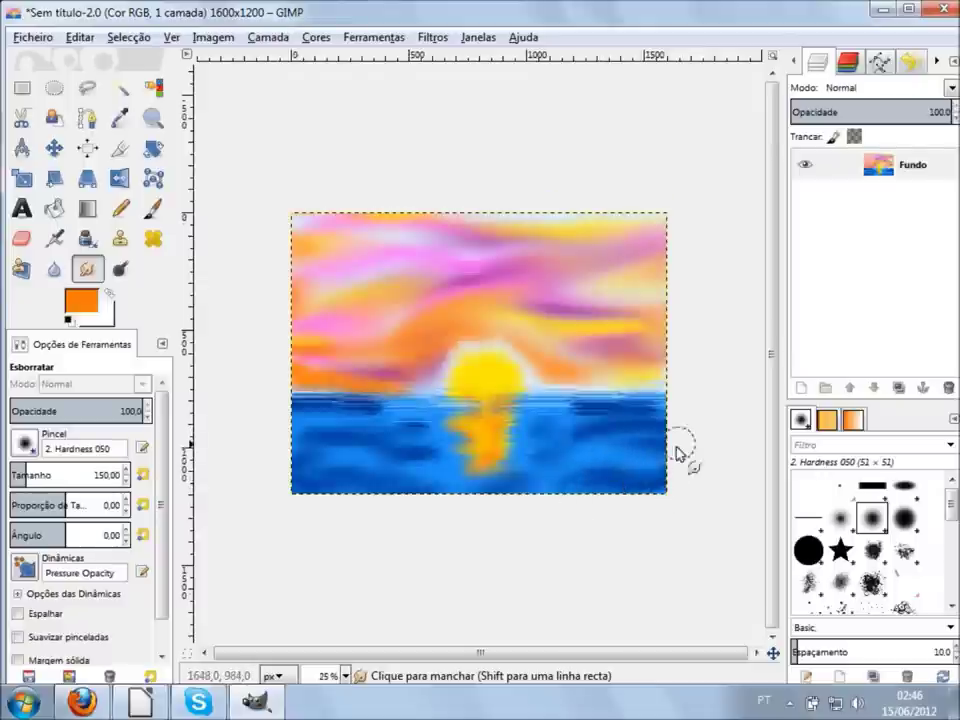
ctrl+scroll(650, 450, up, 2)
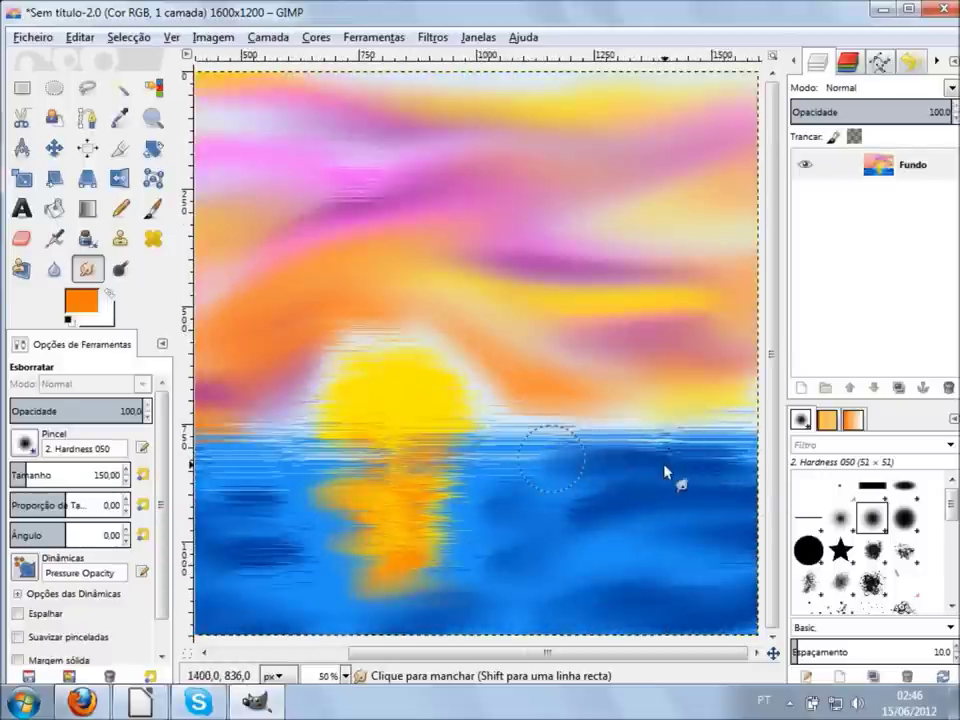
ctrl+scroll(657, 514, down, 2)
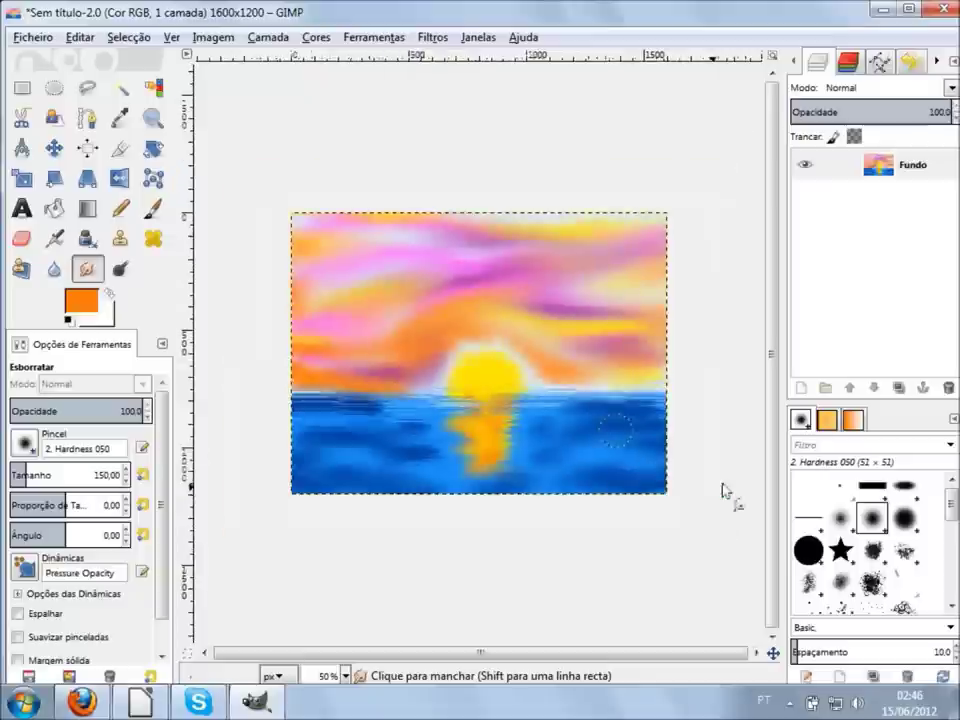
ctrl+scroll(660, 454, up, 1)
ctrl+scroll(714, 506, up, 1)
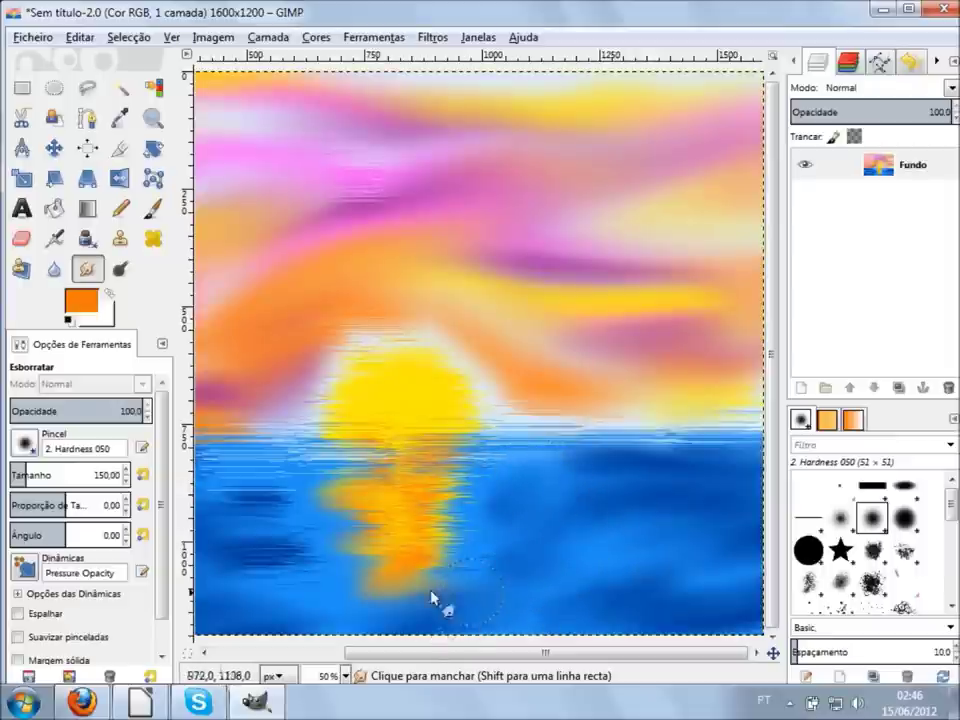
key(minus)
key(minus)
key(plus)
key(plus)
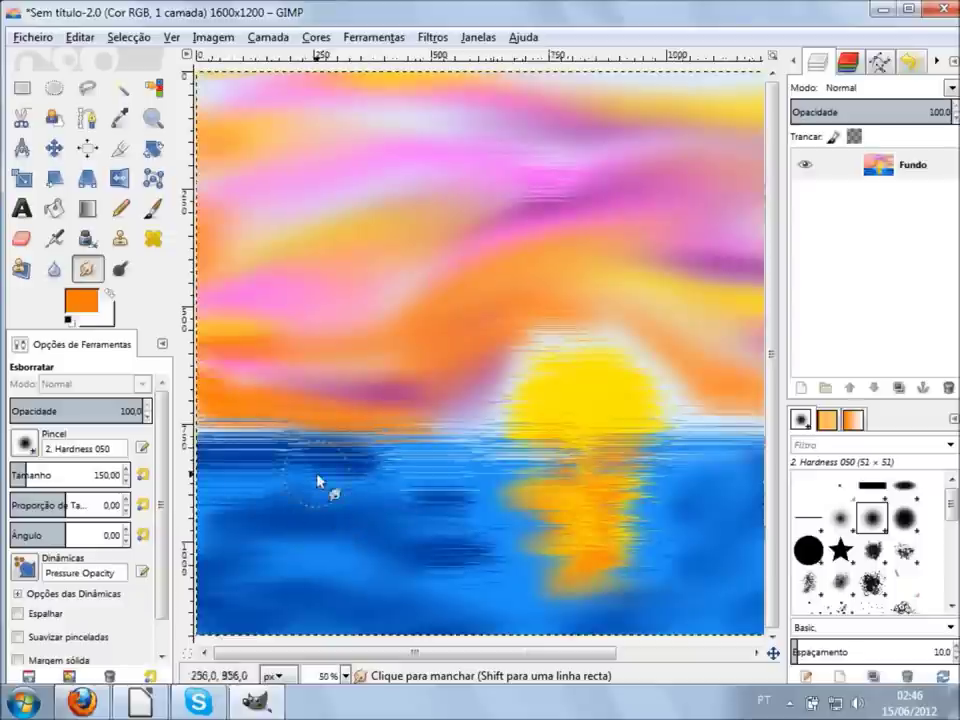
key(minus)
key(minus)
key(plus)
key(plus)
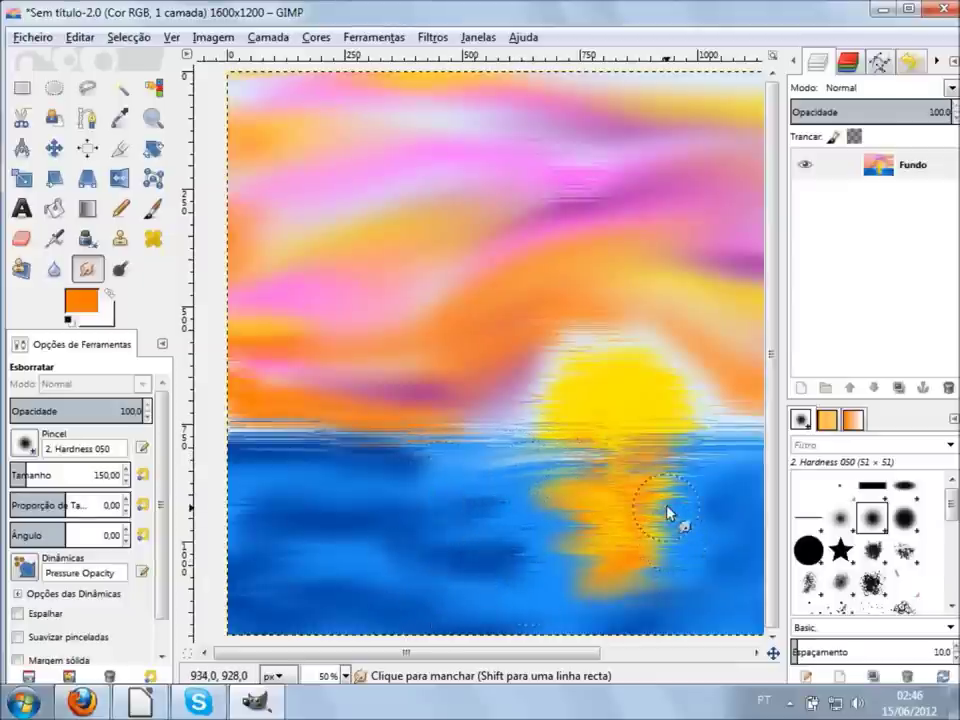
ctrl+scroll(625, 456, up, 3)
- Smudge horizontal streaks across the yellow sun and blend its left edge into the sky
scroll(561, 279, up, 3)
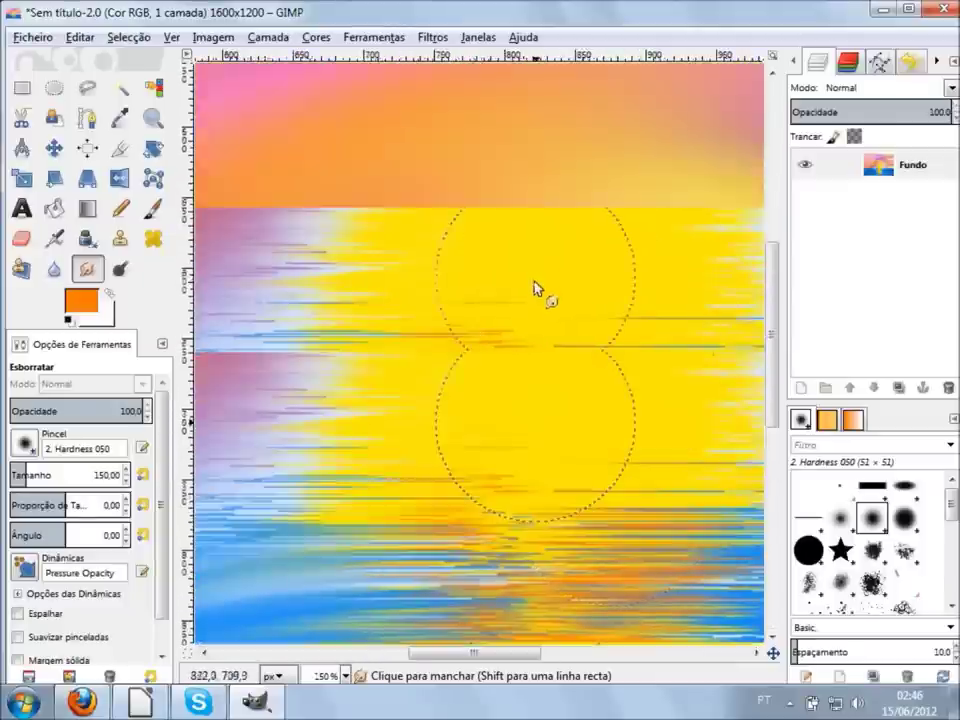
scroll(535, 289, up, 5)
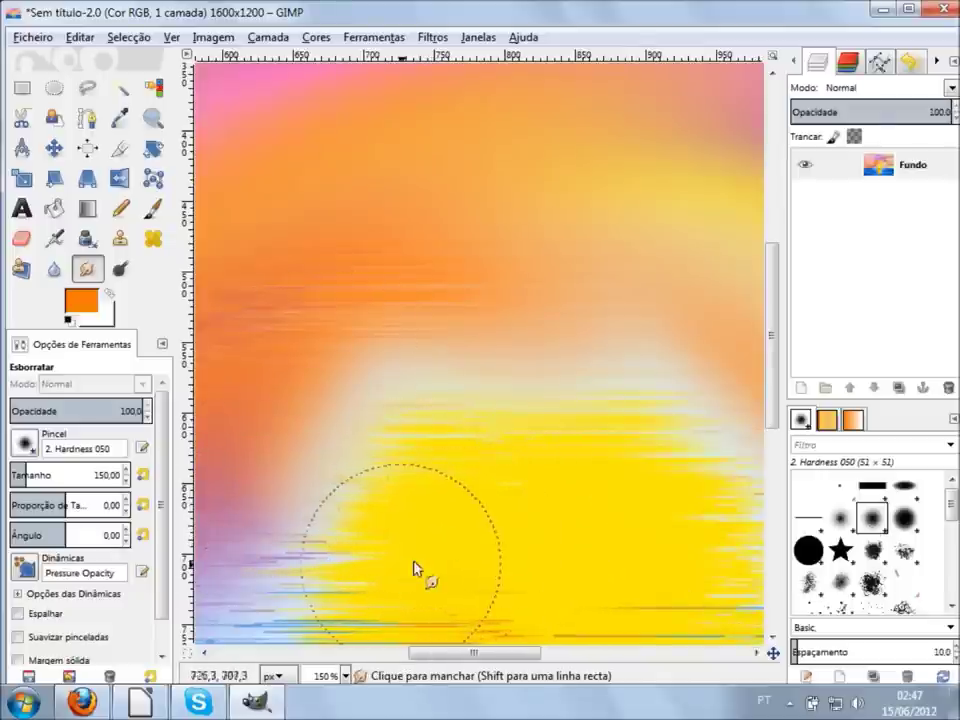
scroll(420, 560, down, 3)
mouse_move(463, 450)
mouse_down()
mouse_move(657, 428)
mouse_move(713, 443)
mouse_up()
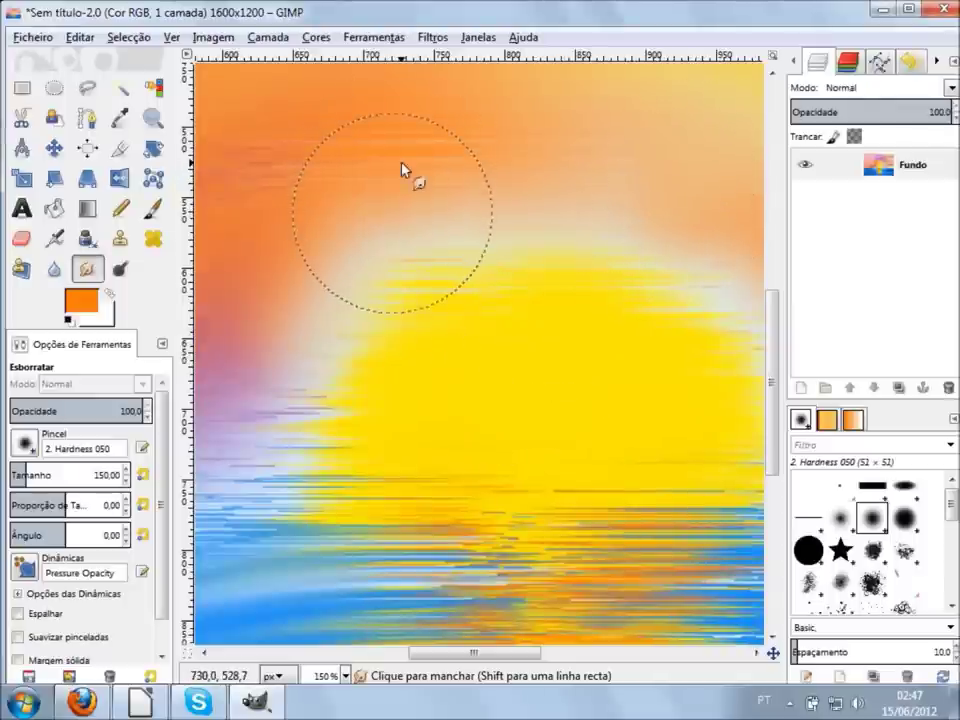
mouse_move(373, 247)
mouse_down()
mouse_move(277, 441)
mouse_move(287, 454)
mouse_move(354, 294)
mouse_move(289, 360)
mouse_move(301, 396)
mouse_move(339, 311)
mouse_move(392, 302)
mouse_move(471, 259)
mouse_move(461, 230)
mouse_move(448, 240)
mouse_move(568, 193)
mouse_move(647, 199)
mouse_move(697, 245)
mouse_up()
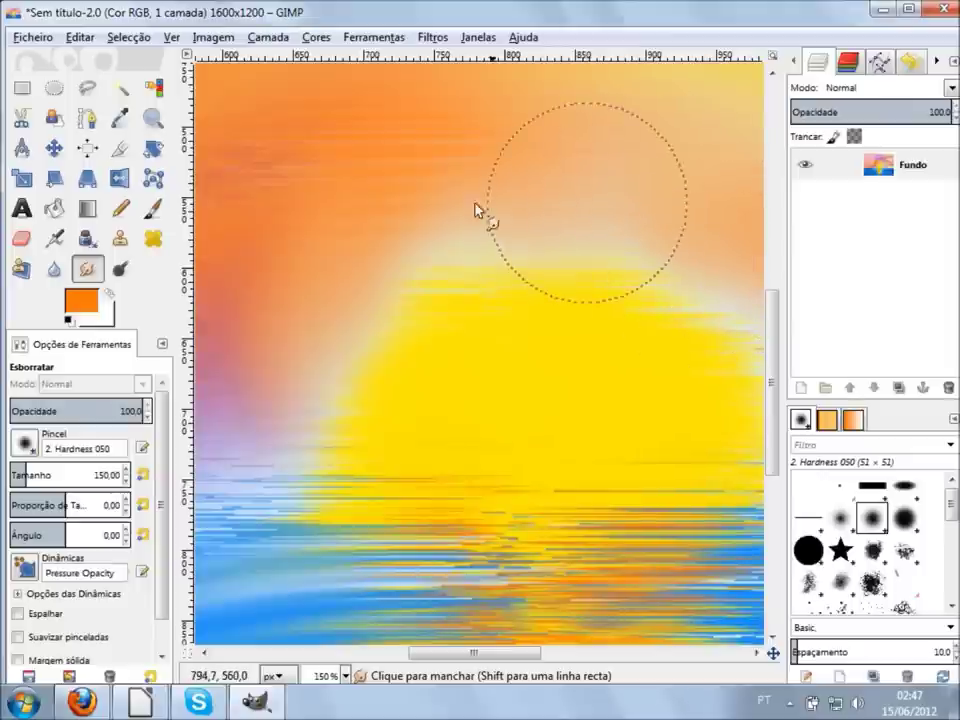
- Smear the reflection's orange streaks into the light-blue water
scroll(354, 523, down, 3)
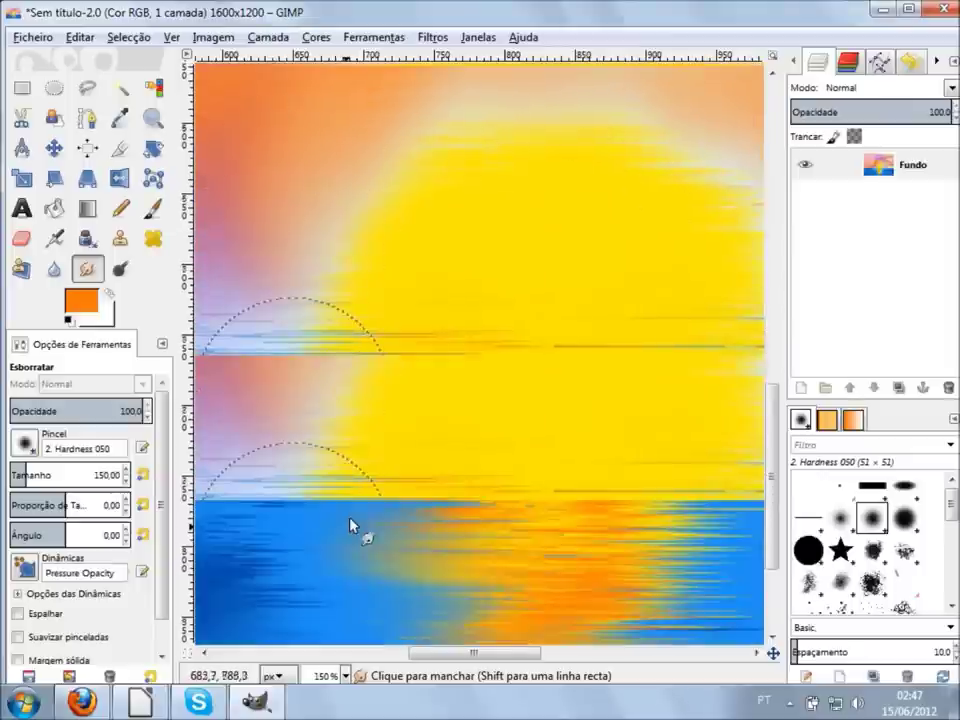
scroll(378, 553, down, 2)
mouse_move(401, 307)
mouse_down()
mouse_move(454, 313)
mouse_move(399, 321)
mouse_move(506, 321)
mouse_move(486, 327)
mouse_move(429, 411)
mouse_move(529, 429)
mouse_move(548, 560)
mouse_up()
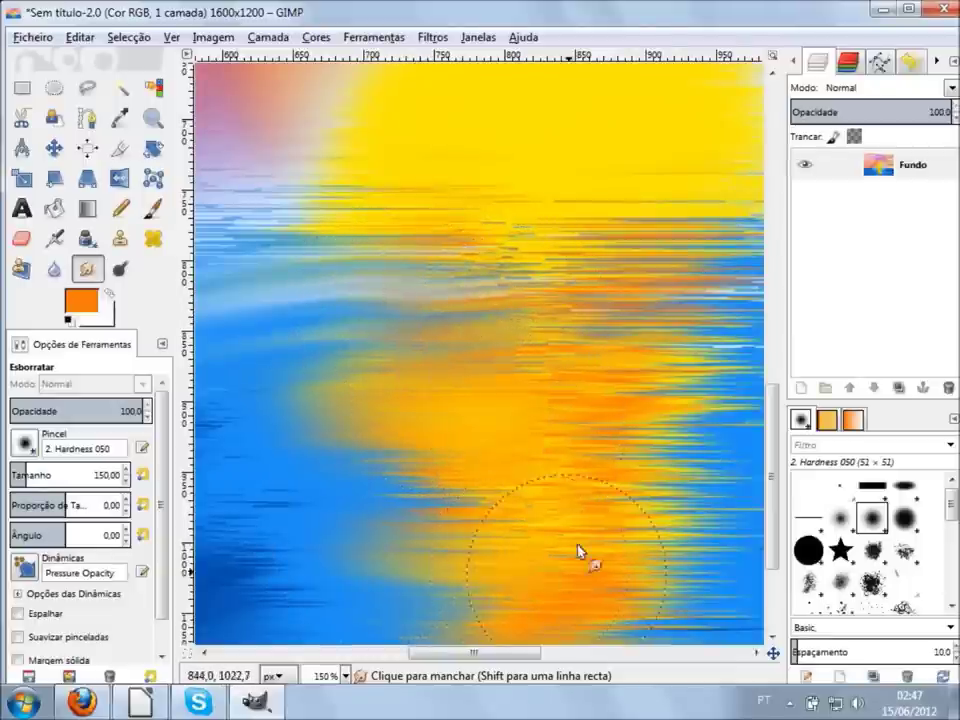
mouse_move(606, 289)
mouse_down()
mouse_move(585, 279)
mouse_move(471, 279)
mouse_move(421, 310)
mouse_up()
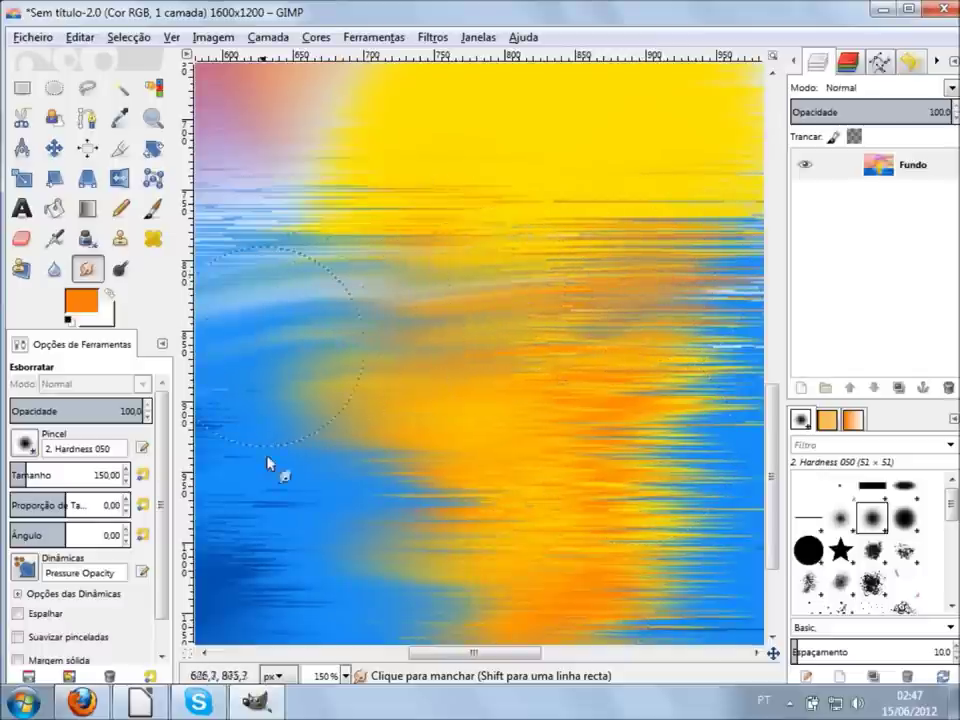
key(shift+ctrl+j)
key(1)
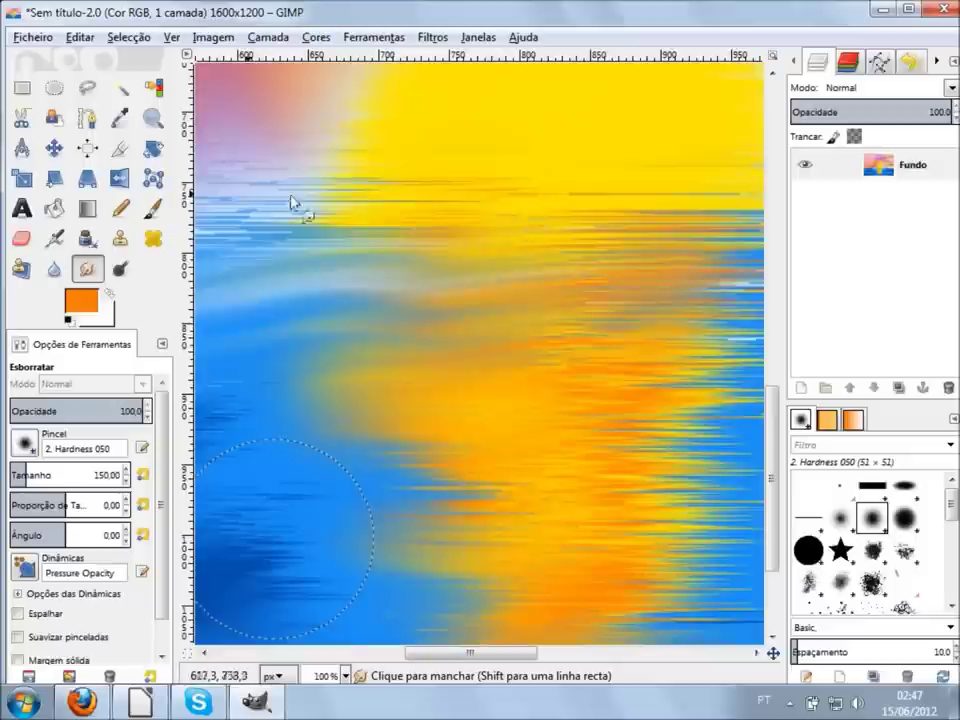
scroll(291, 203, up, 5)
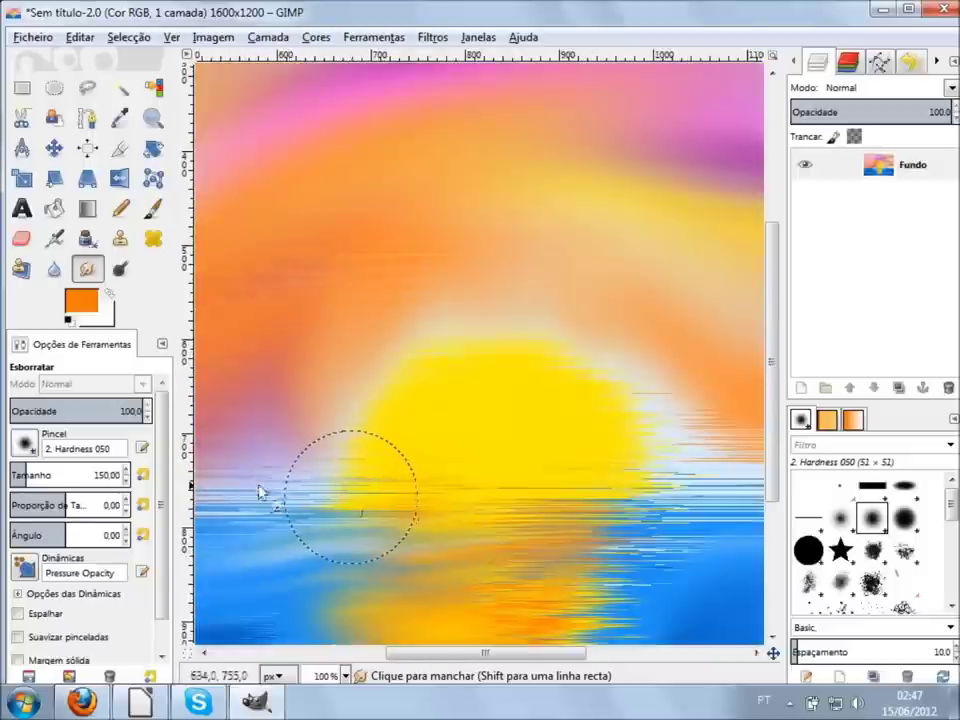
key(minus)
key(minus)
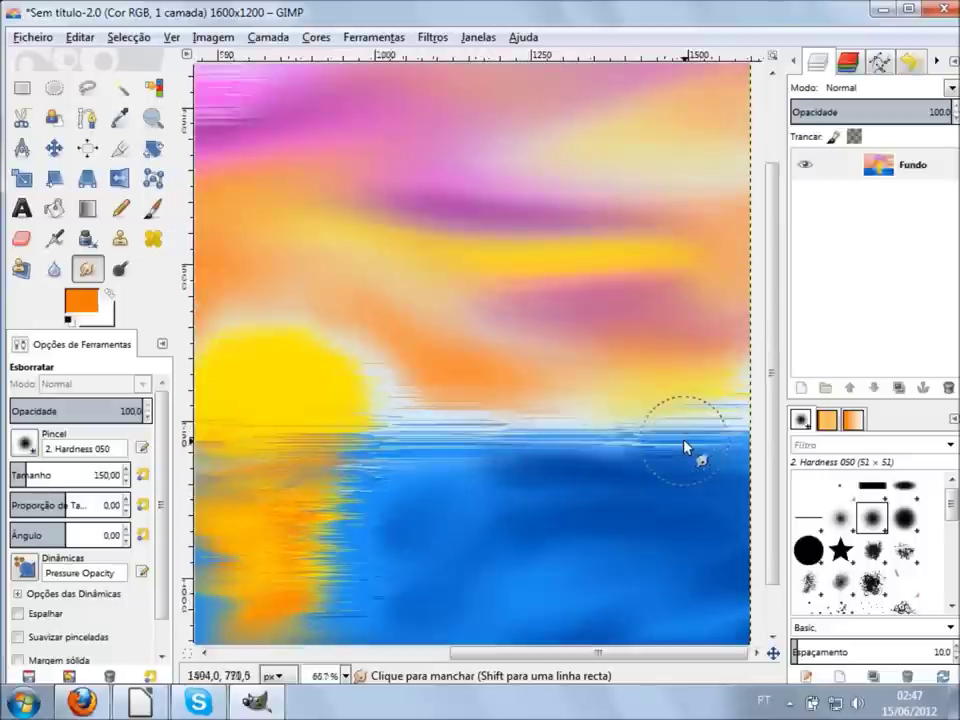
- Smudge the streaky horizon, smearing it straight toward the right edge
key(plus)
key(plus)
key(plus)
mouse_move(533, 425)
mouse_down()
mouse_move(729, 429)
mouse_move(392, 444)
mouse_move(735, 437)
mouse_move(376, 457)
mouse_move(707, 454)
mouse_move(485, 463)
mouse_up()
key(minus)
key(minus)
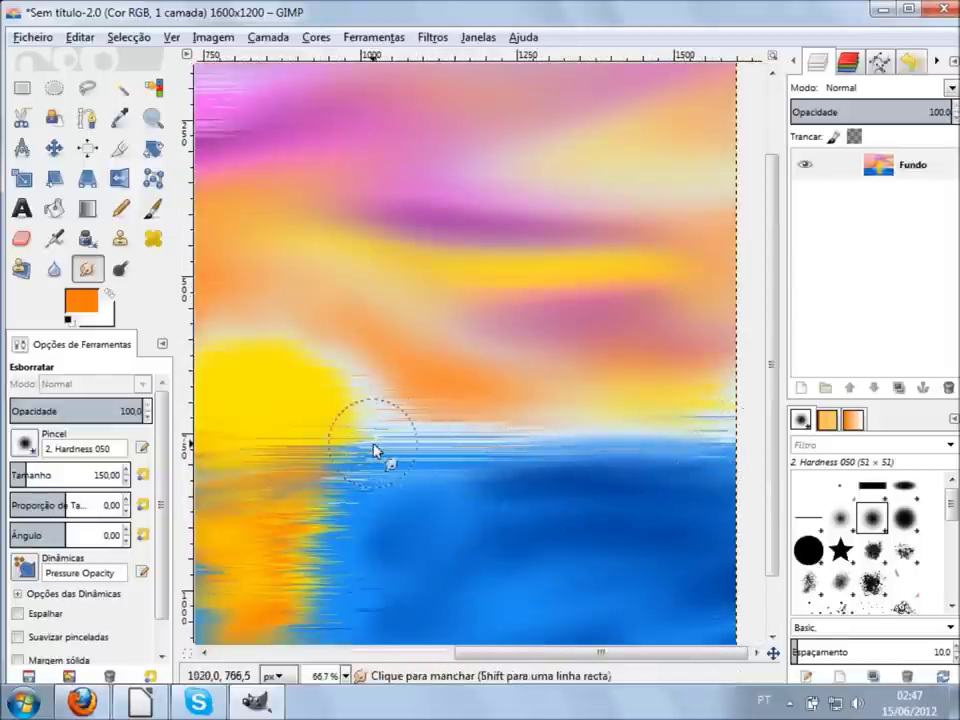
shift+click(730, 441)
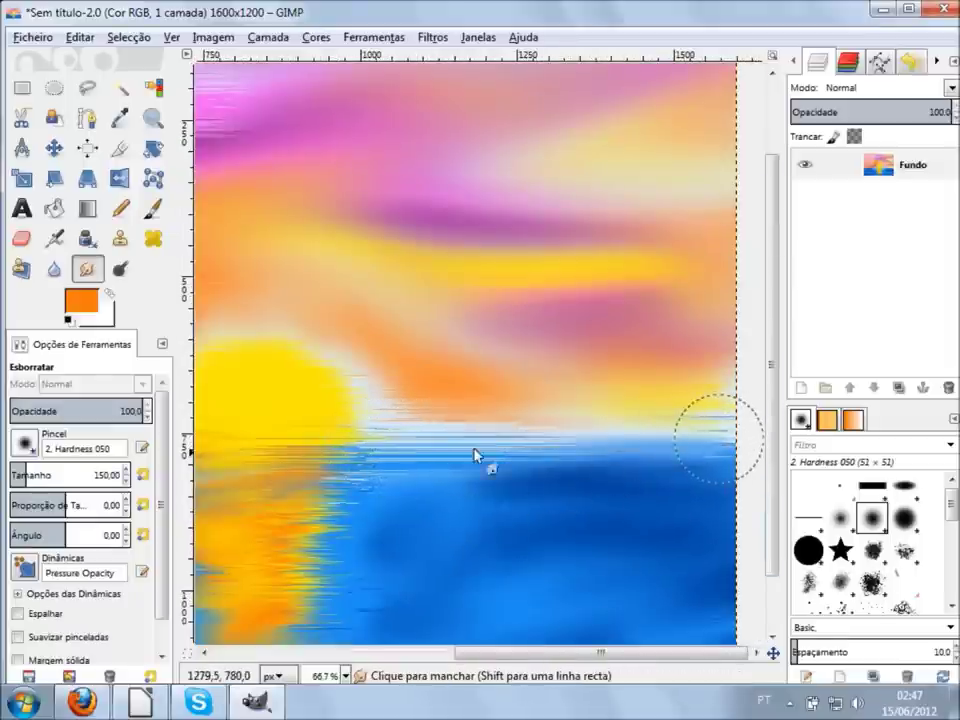
shift+click(718, 445)
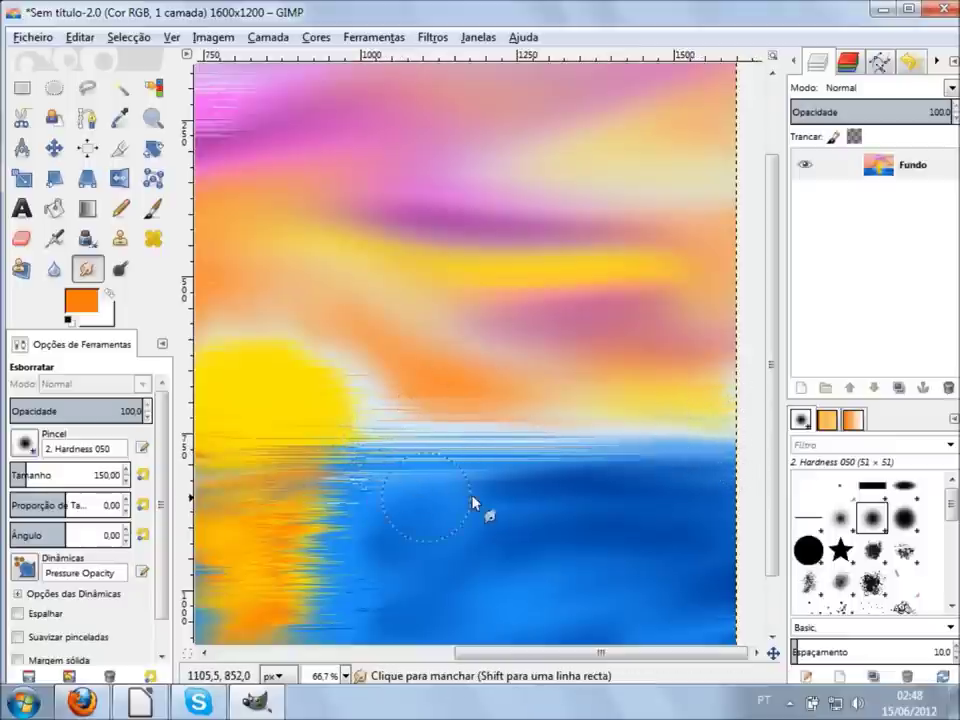
- Smudge a straight line along the horizon band toward the left side
scroll(476, 504, left, 5)
scroll(400, 500, up, 2)
scroll(428, 541, left, 3)
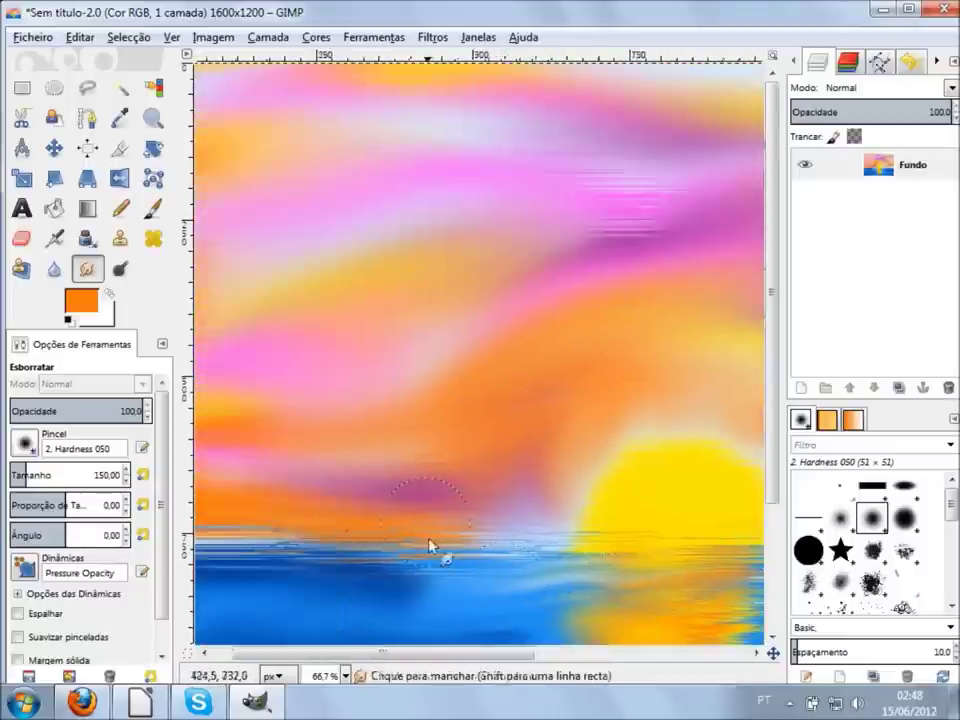
ctrl+scroll(493, 580, up, 1)
ctrl+scroll(489, 579, down, 1)
ctrl+scroll(482, 579, down, 1)
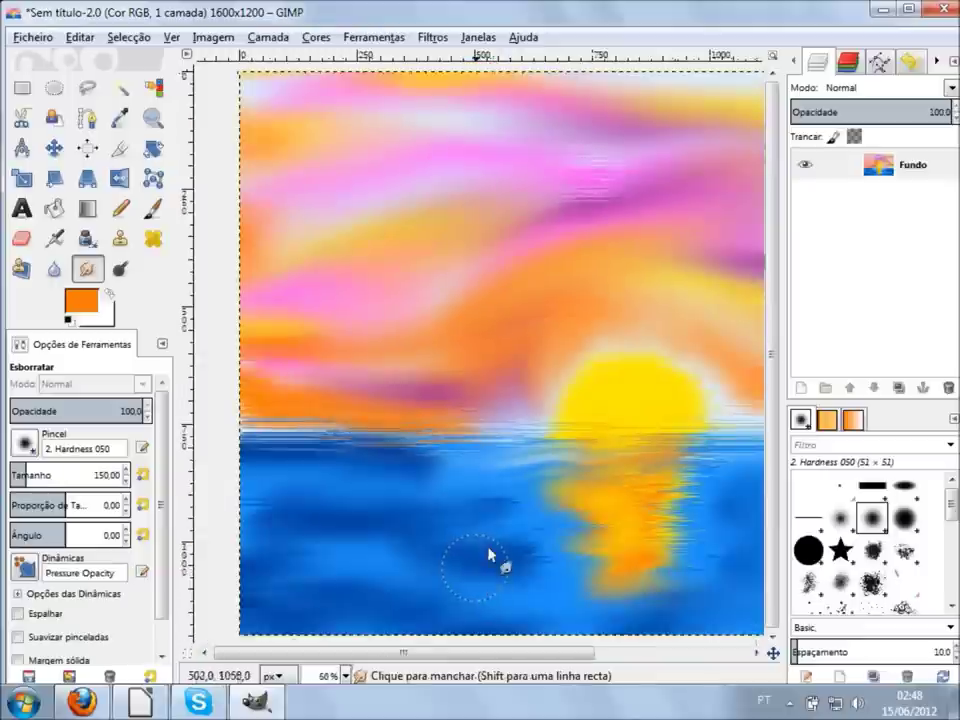
click(536, 437)
shift+click(250, 440)
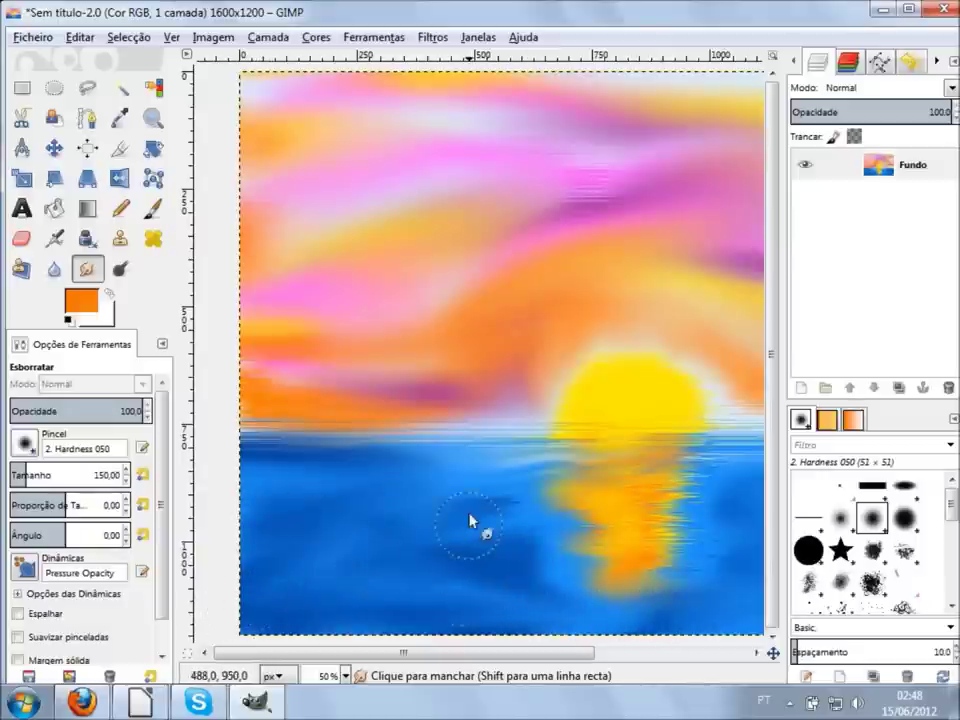
key(1)
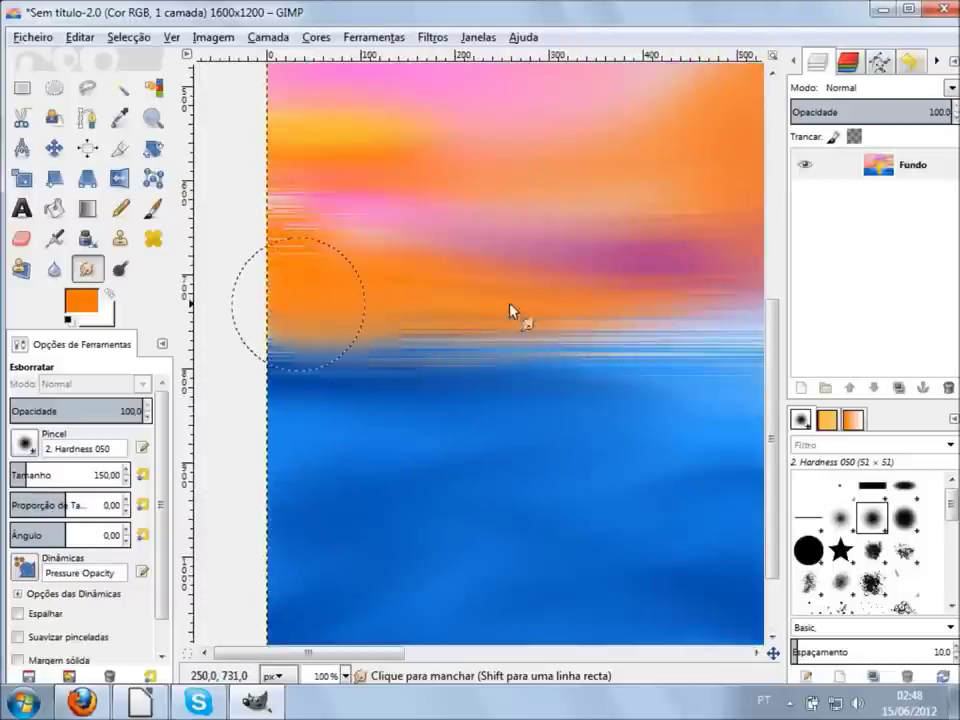
- Push orange into the yellow at the sun's edge with the Smudge tool
key(minus)
key(minus)
key(minus)
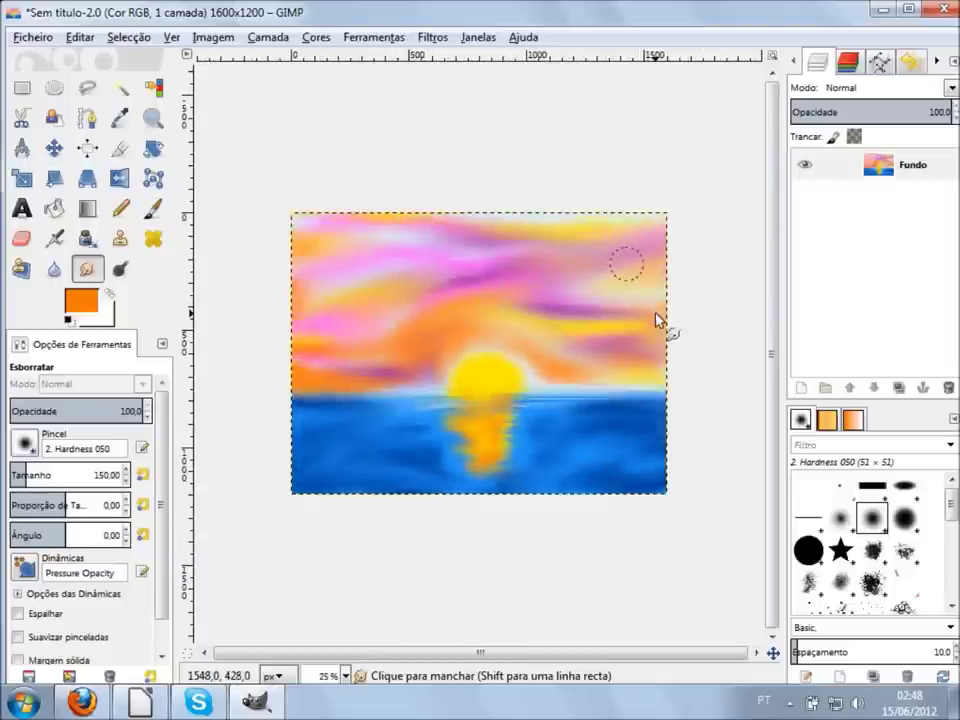
key(plus)
key(plus)
key(plus)
key(plus)
key(plus)
key(plus)
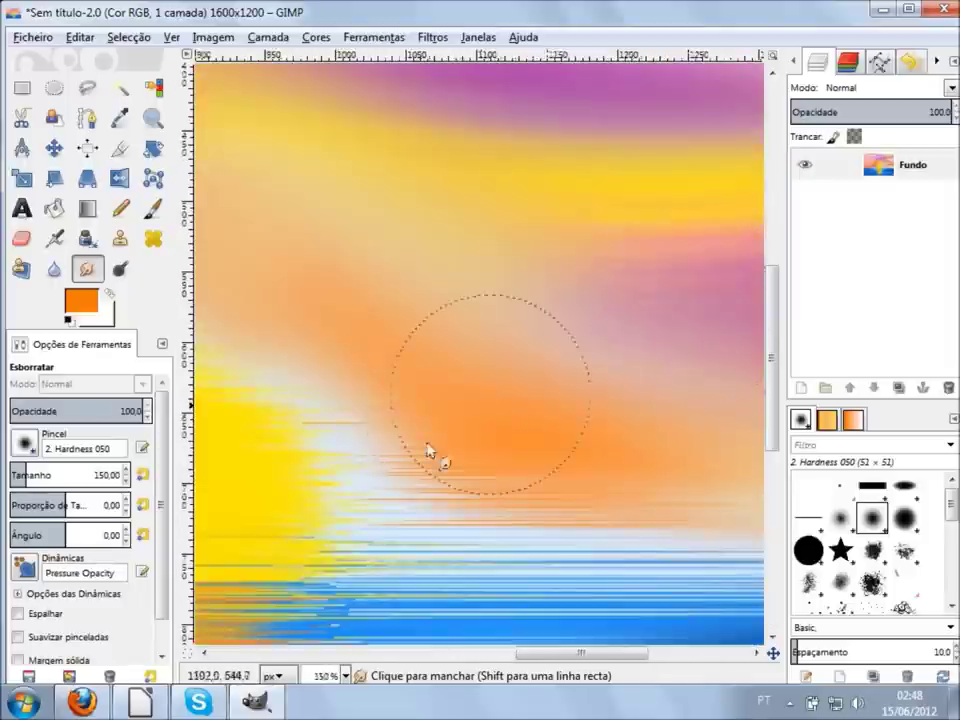
mouse_move(355, 444)
mouse_down()
mouse_move(300, 377)
mouse_move(268, 388)
mouse_move(373, 465)
mouse_move(367, 472)
mouse_up()
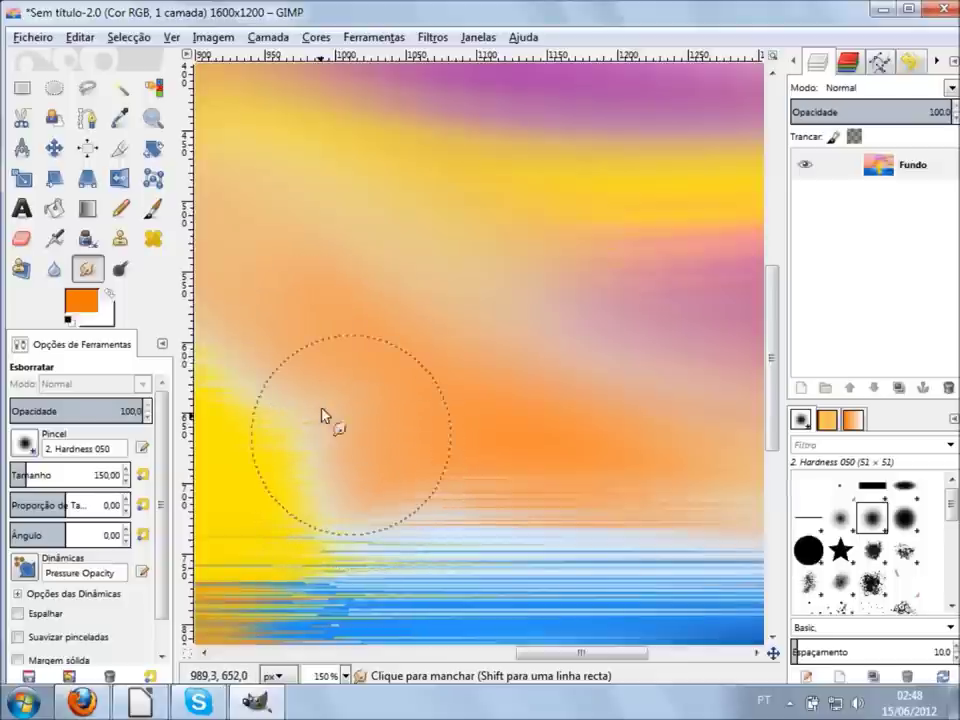
- Smear the water streaks by the sun's right edge up into the orange sky
key(minus)
key(minus)
key(minus)
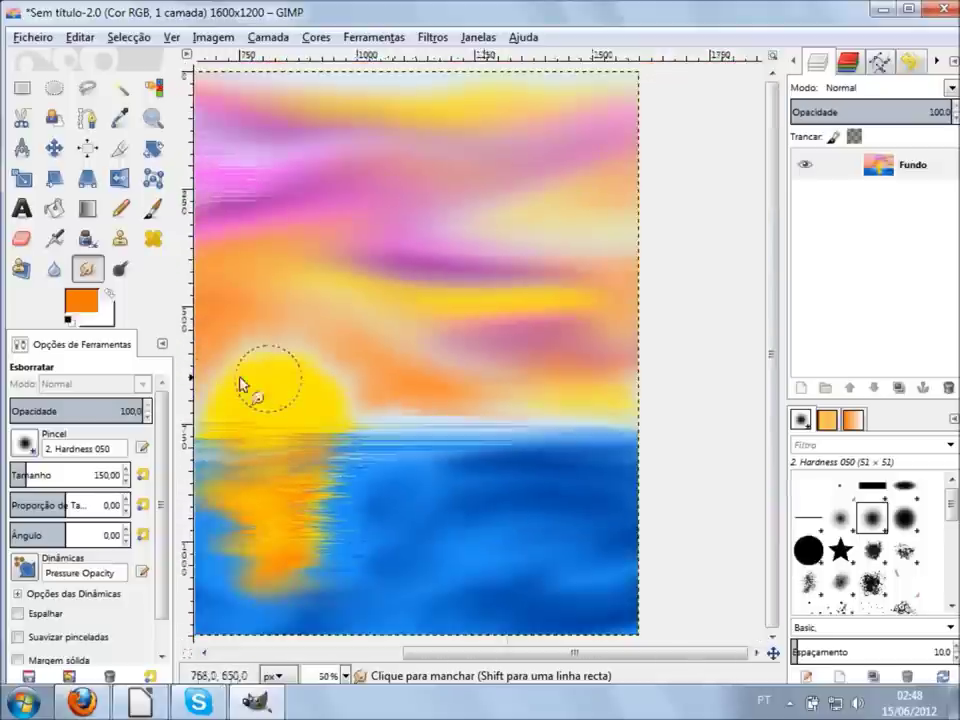
key(plus)
key(plus)
key(plus)
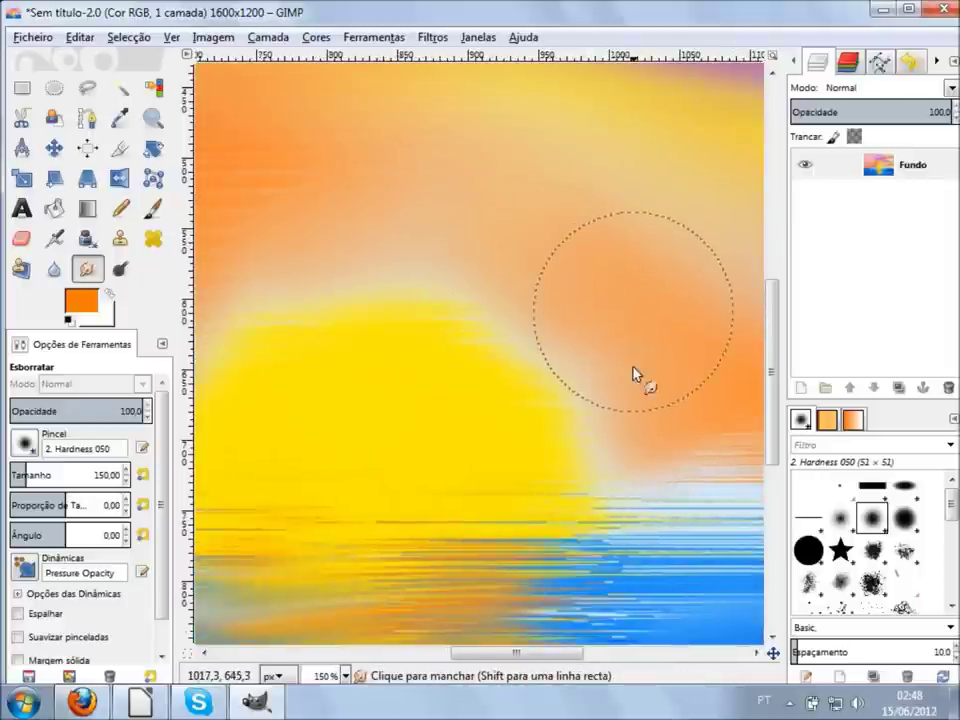
mouse_move(675, 476)
mouse_down()
mouse_move(675, 486)
mouse_move(656, 487)
mouse_up()
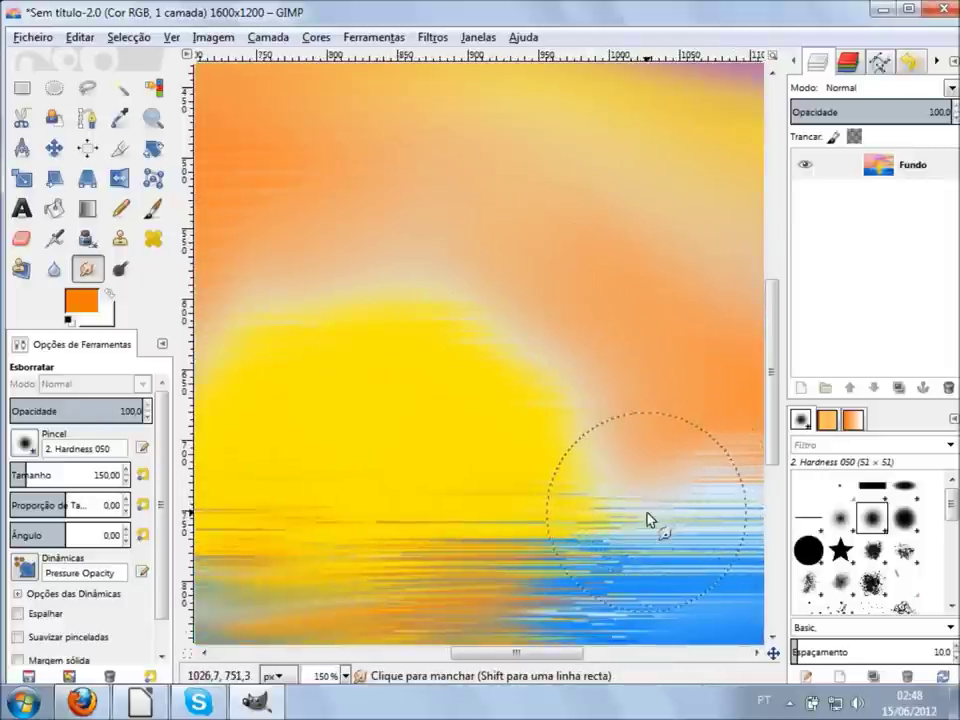
key(minus)
key(minus)
key(minus)
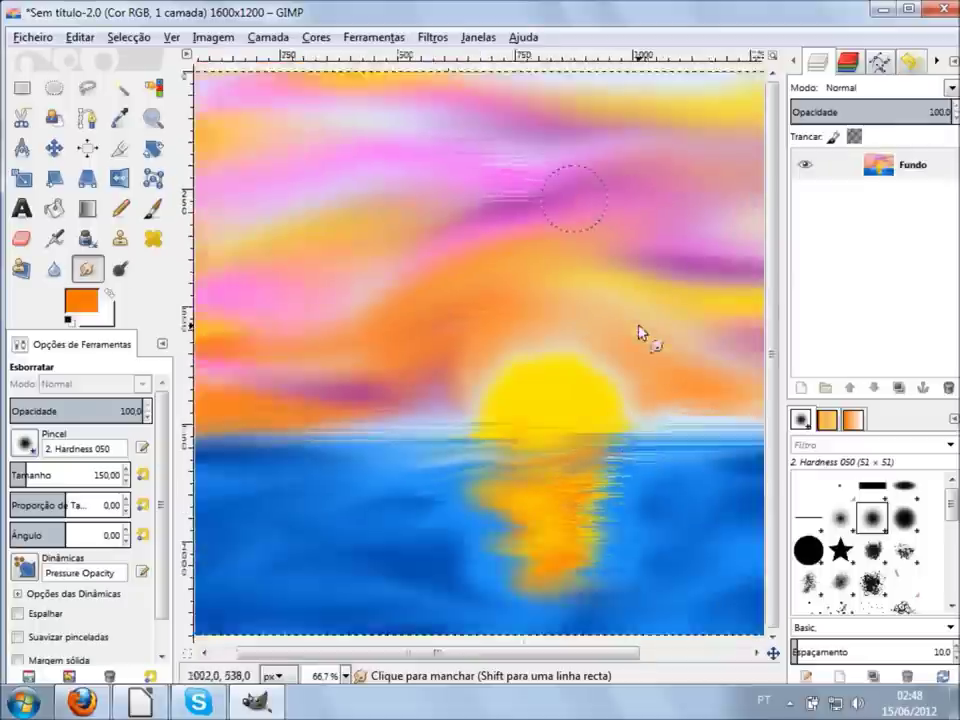
key(minus)
key(plus)
key(minus)
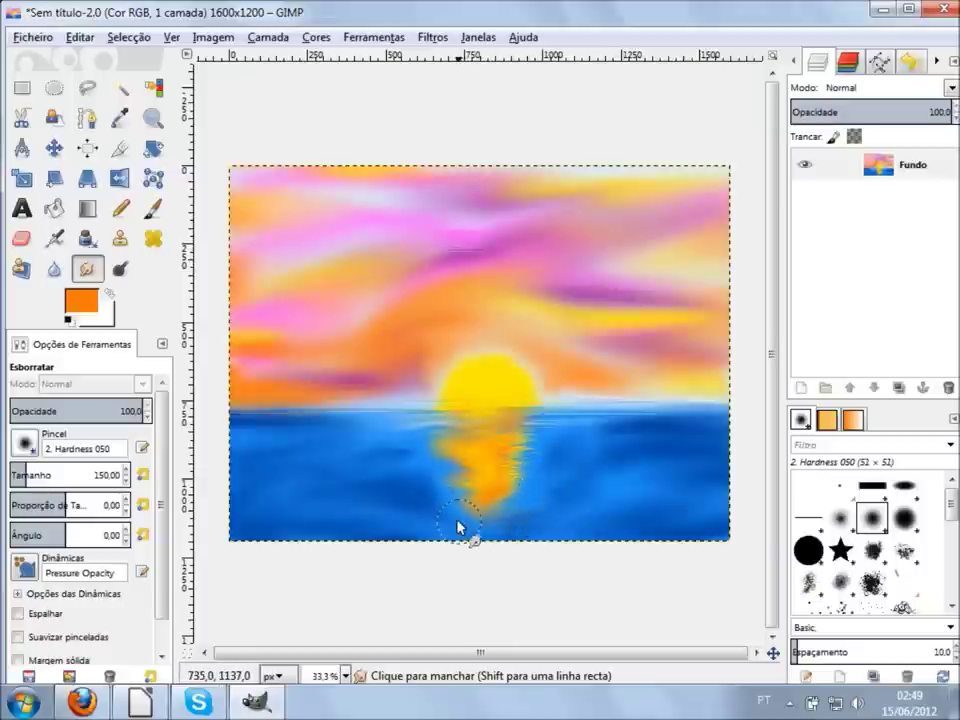
scroll(630, 483, up, 1)
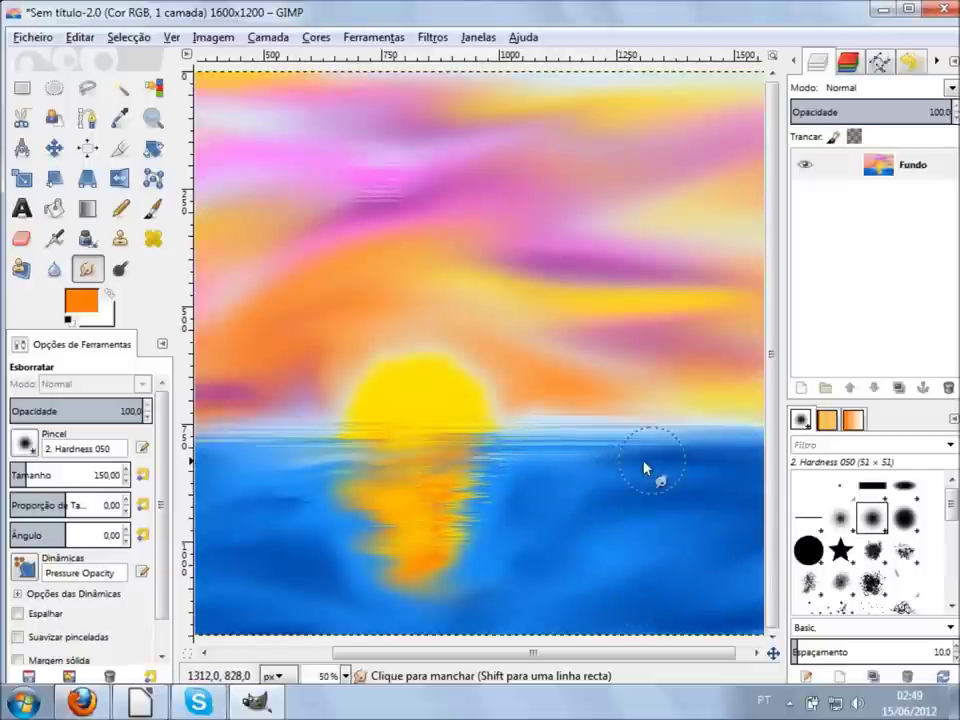
- Smudge blue-grey into the orange reflection streaks and along the reflection's edge
scroll(675, 490, up, 2)
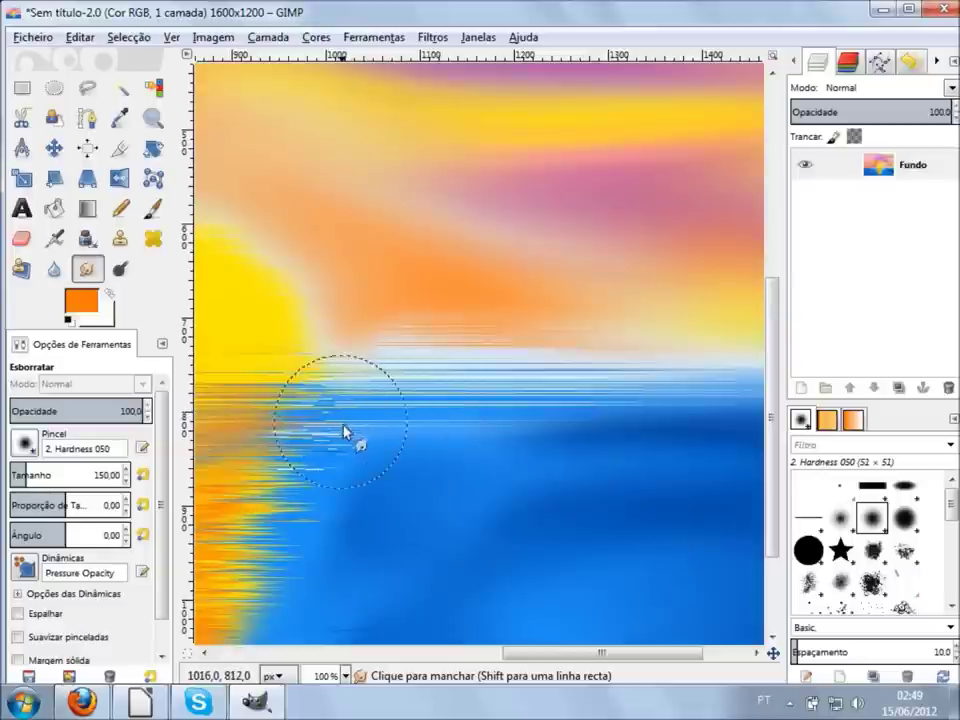
mouse_move(348, 503)
mouse_down()
mouse_move(326, 546)
mouse_move(294, 564)
mouse_move(279, 508)
mouse_move(334, 428)
mouse_up()
scroll(336, 500, down, 3)
scroll(420, 450, left, 4)
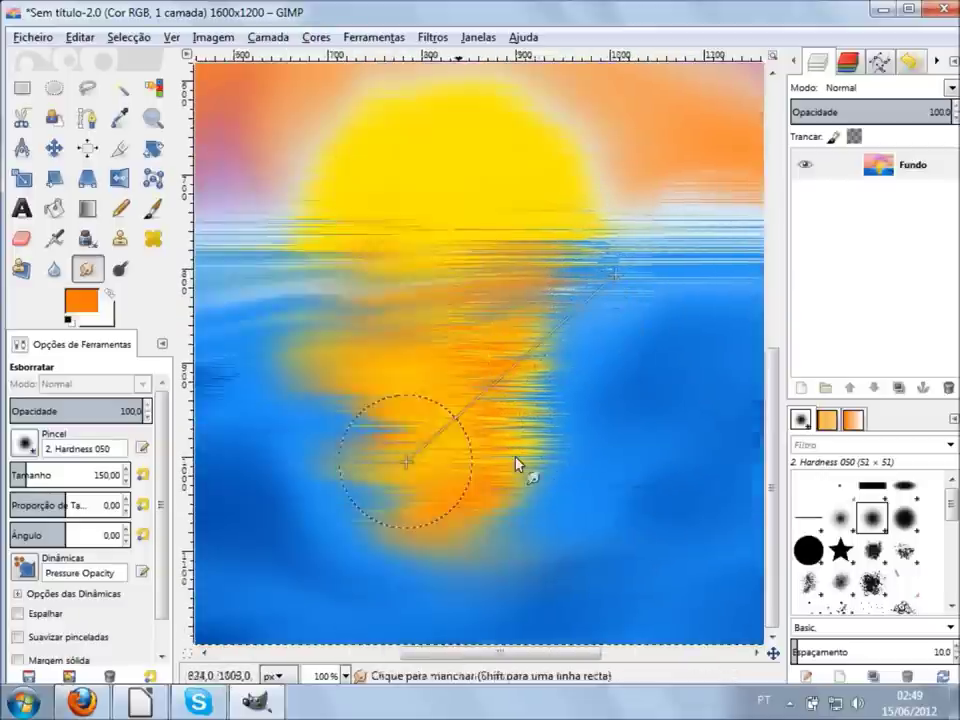
mouse_move(592, 407)
mouse_down()
mouse_move(591, 443)
mouse_move(360, 339)
mouse_move(332, 313)
mouse_move(334, 285)
mouse_move(321, 285)
mouse_move(285, 333)
mouse_up()
- Smear the pink band and horizon streaks left and right of the sun
scroll(263, 420, up, 1)
scroll(263, 420, up, 1)
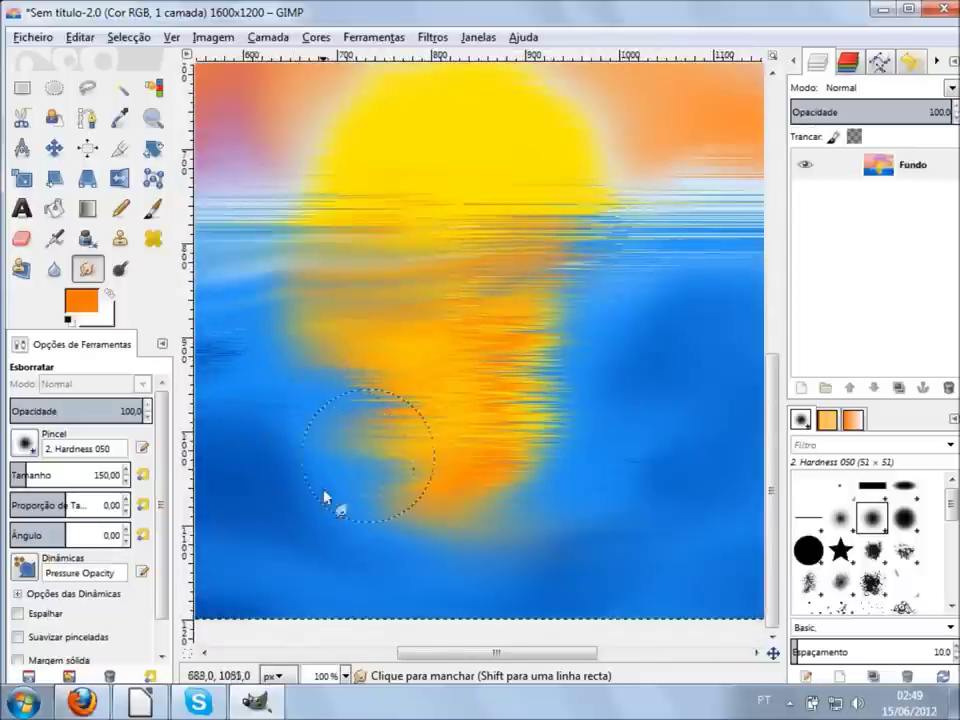
scroll(332, 429, down, 1)
scroll(274, 407, down, 1)
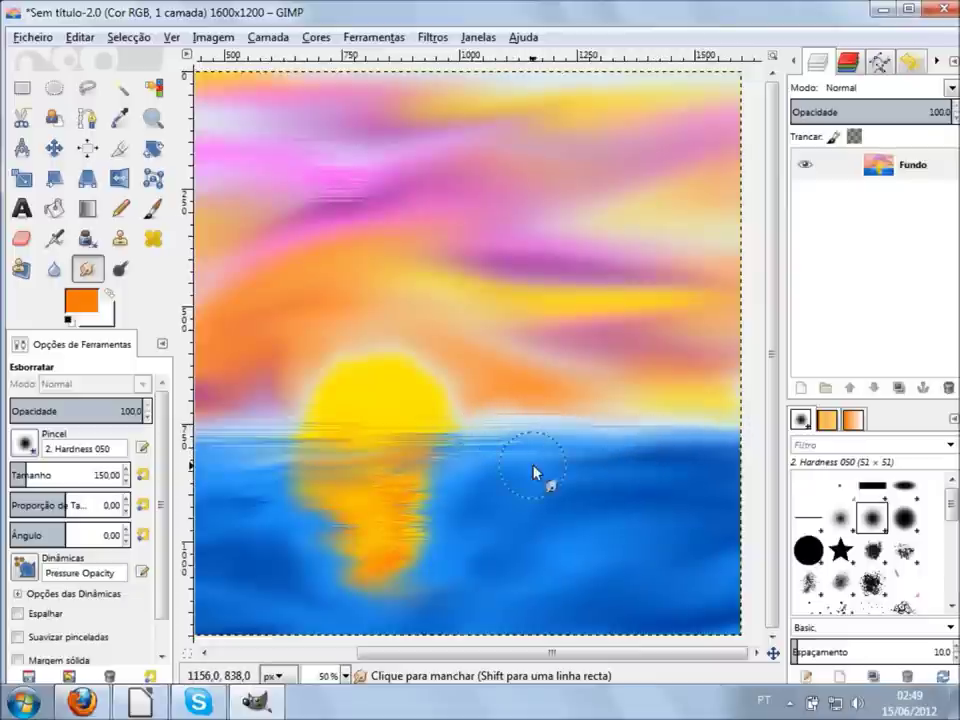
scroll(287, 506, up, 2)
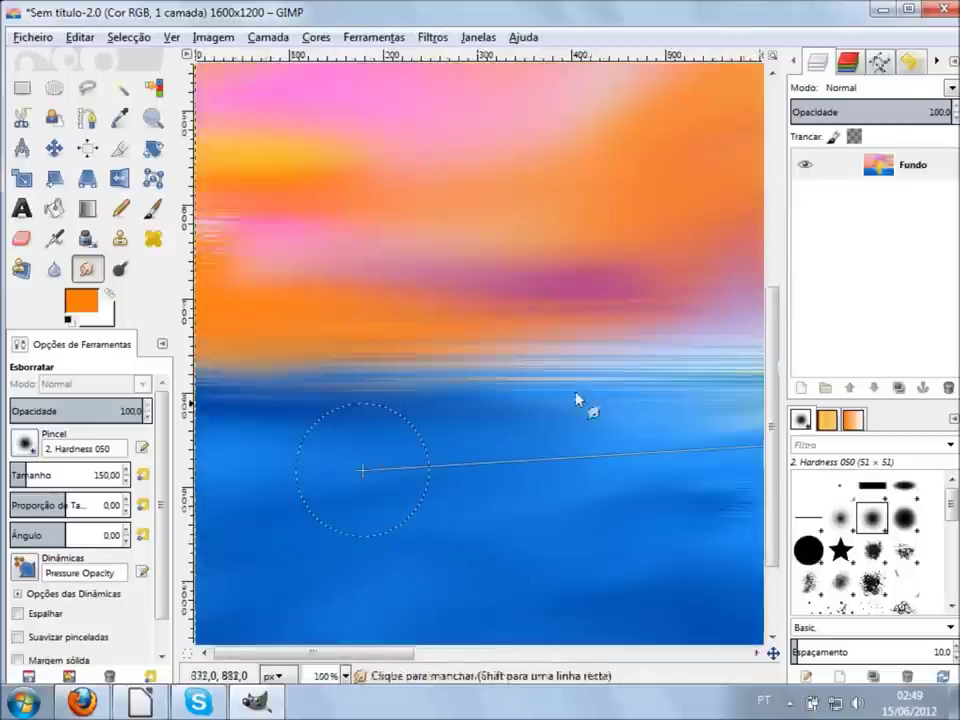
mouse_move(710, 383)
mouse_down()
mouse_move(589, 386)
mouse_move(551, 339)
mouse_move(594, 321)
mouse_move(294, 349)
mouse_move(431, 339)
mouse_move(461, 349)
mouse_move(681, 346)
mouse_move(748, 336)
mouse_move(519, 362)
mouse_move(648, 321)
mouse_up()
scroll(700, 285, down, 2)
scroll(725, 274, up, 2)
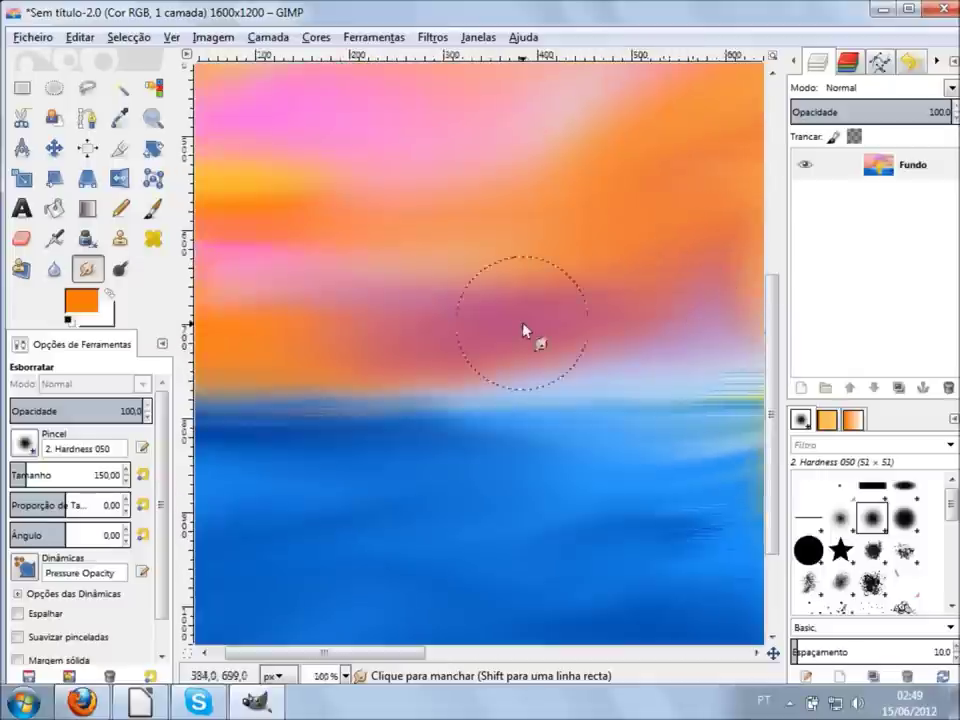
mouse_move(545, 357)
mouse_down()
mouse_move(566, 381)
mouse_move(538, 364)
mouse_move(656, 378)
mouse_move(718, 356)
mouse_move(628, 379)
mouse_move(450, 386)
mouse_move(435, 349)
mouse_move(450, 311)
mouse_move(423, 325)
mouse_move(407, 364)
mouse_move(594, 351)
mouse_move(724, 356)
mouse_move(710, 332)
mouse_up()
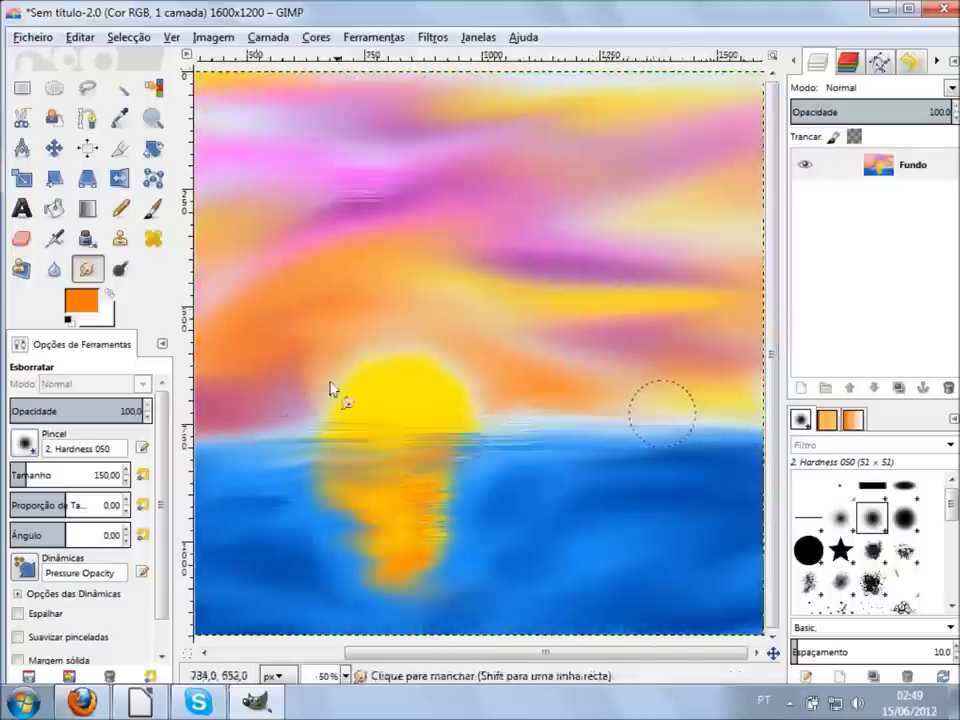
scroll(228, 435, up, 2)
- Soften the sun's upper-right and lower-left edges, smearing pink down toward the reflection
scroll(266, 454, up, 1)
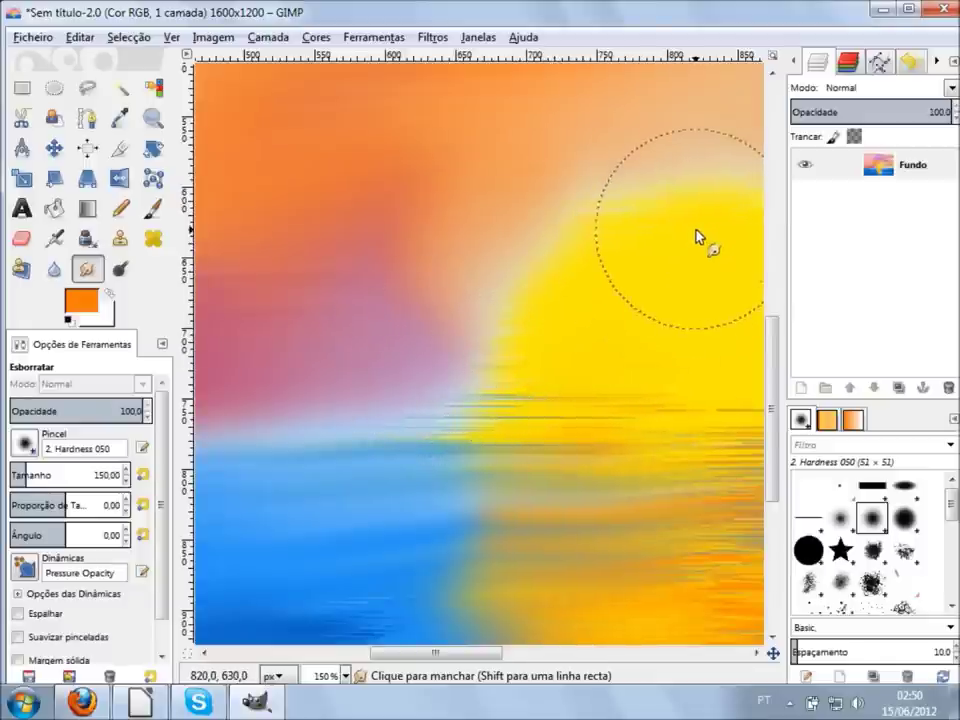
scroll(700, 234, down, 2)
scroll(700, 234, up, 1)
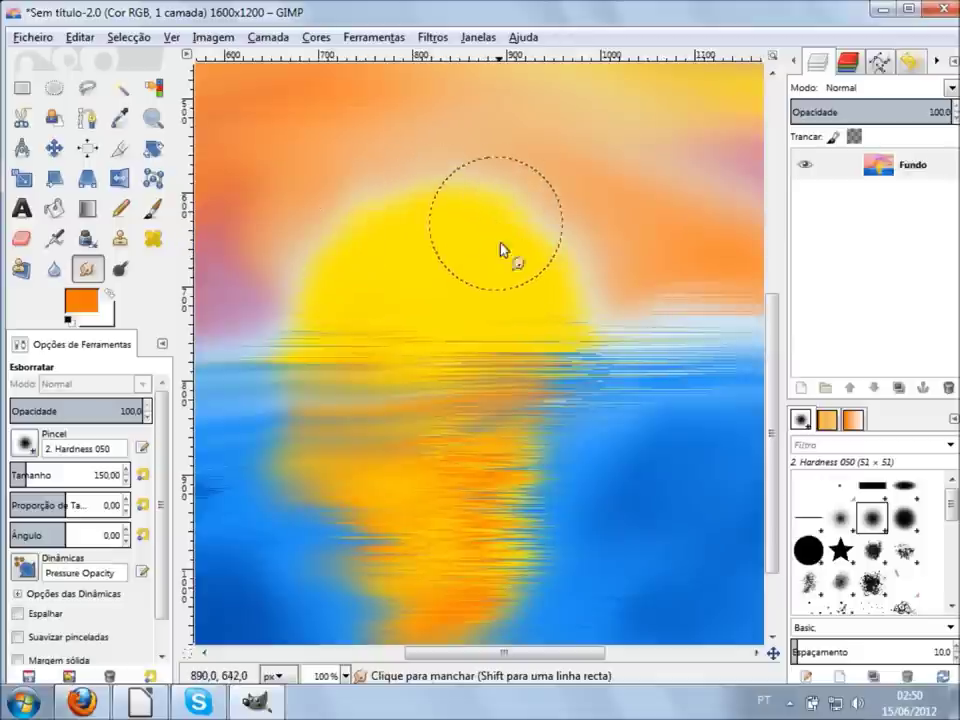
mouse_move(530, 286)
mouse_down()
mouse_move(630, 252)
mouse_move(594, 204)
mouse_move(614, 291)
mouse_up()
scroll(570, 168, up, 1)
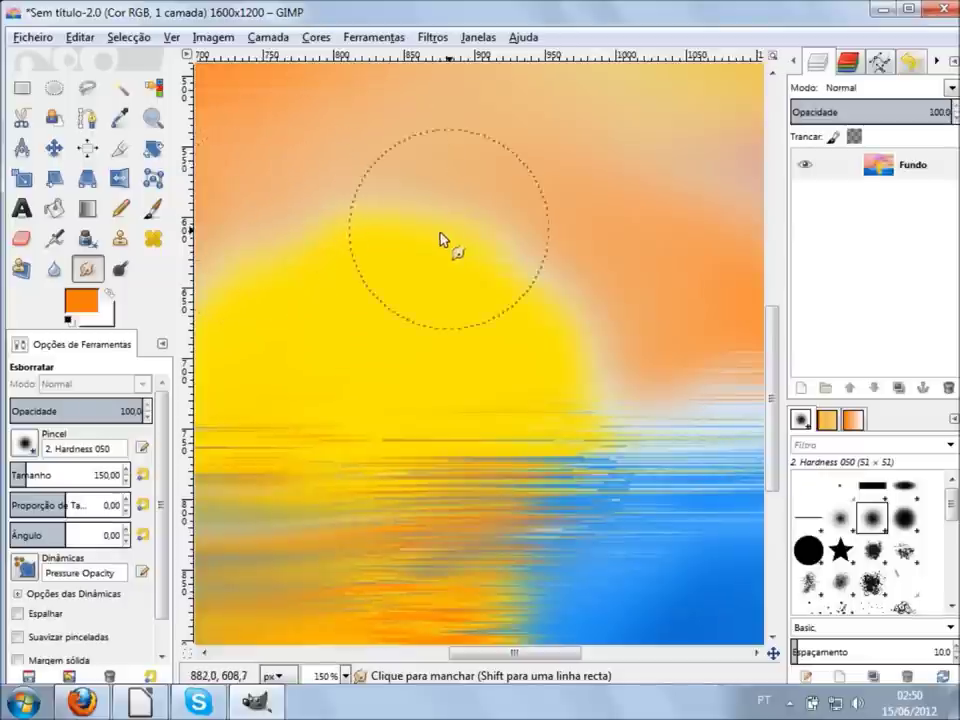
scroll(439, 238, down, 1)
scroll(291, 268, up, 1)
mouse_move(251, 285)
mouse_down()
mouse_move(258, 352)
mouse_move(240, 390)
mouse_up()
drag(238, 398, 239, 461)
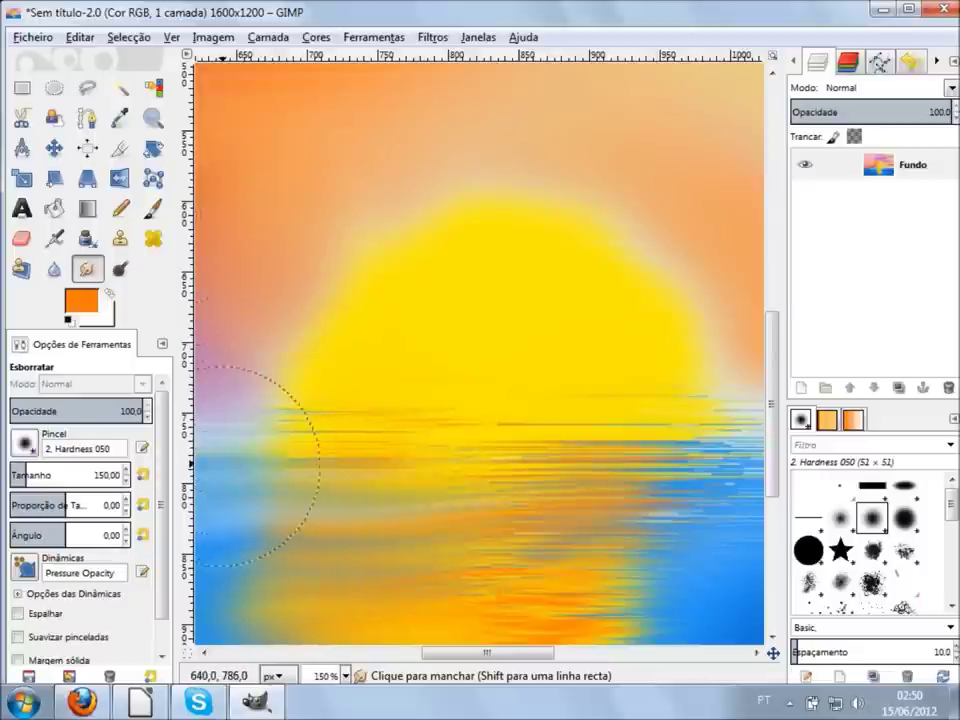
- Blend the orange reflection's boundary into the blue sea
key(minus)
key(minus)
key(plus)
key(plus)
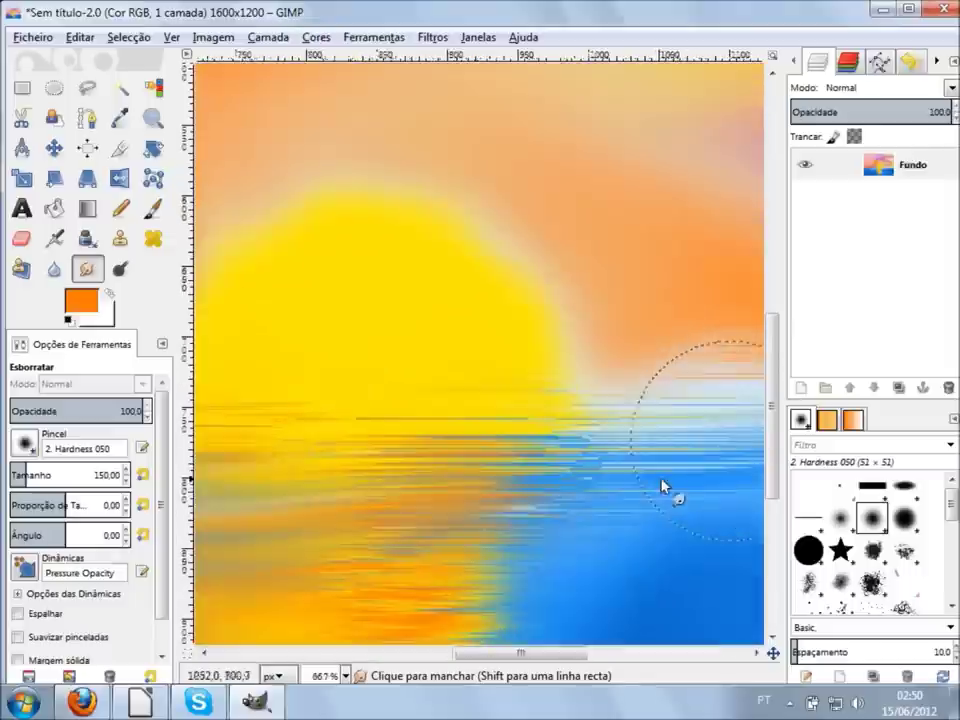
drag(477, 550, 650, 519)
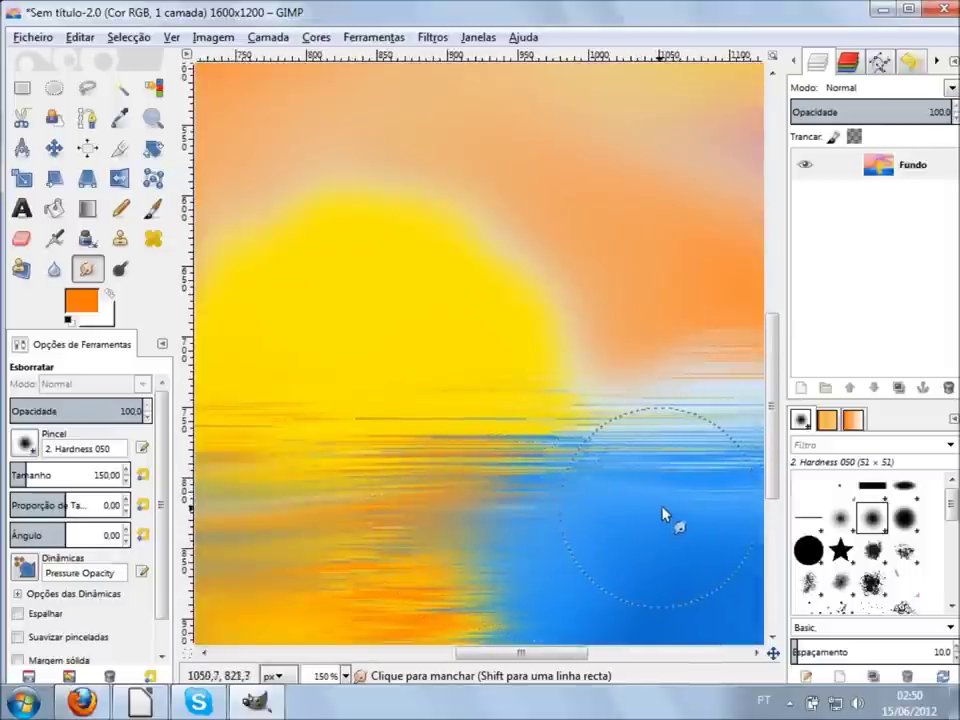
drag(650, 519, 594, 546)
- Smooth the horizon band right of the sun, then select the Fundo background layer
scroll(594, 546, down, 5)
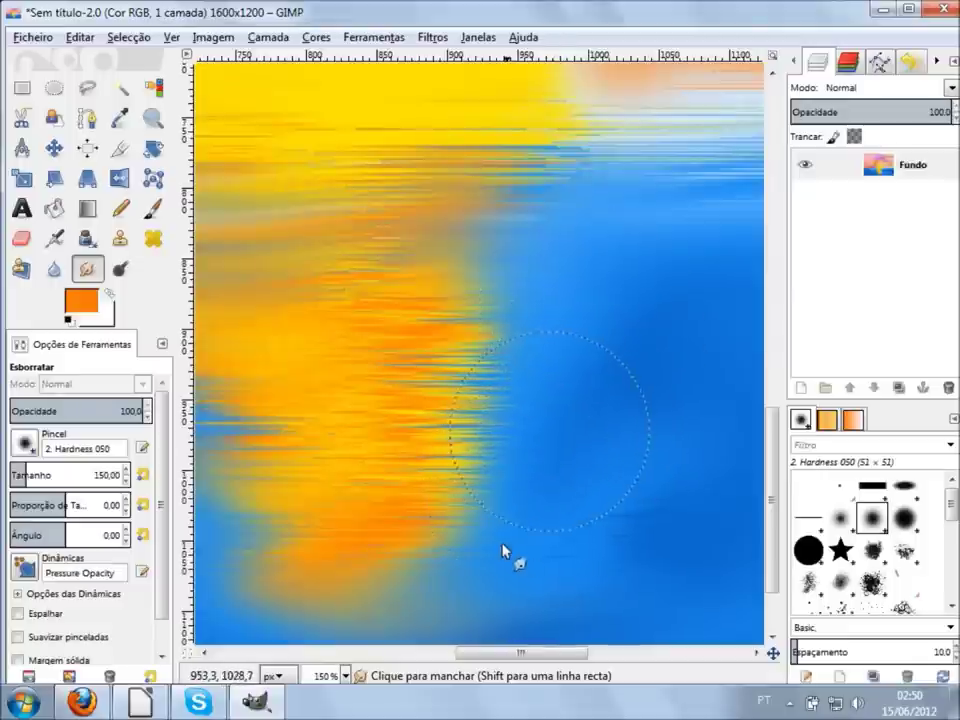
ctrl+scroll(694, 334, down, 2)
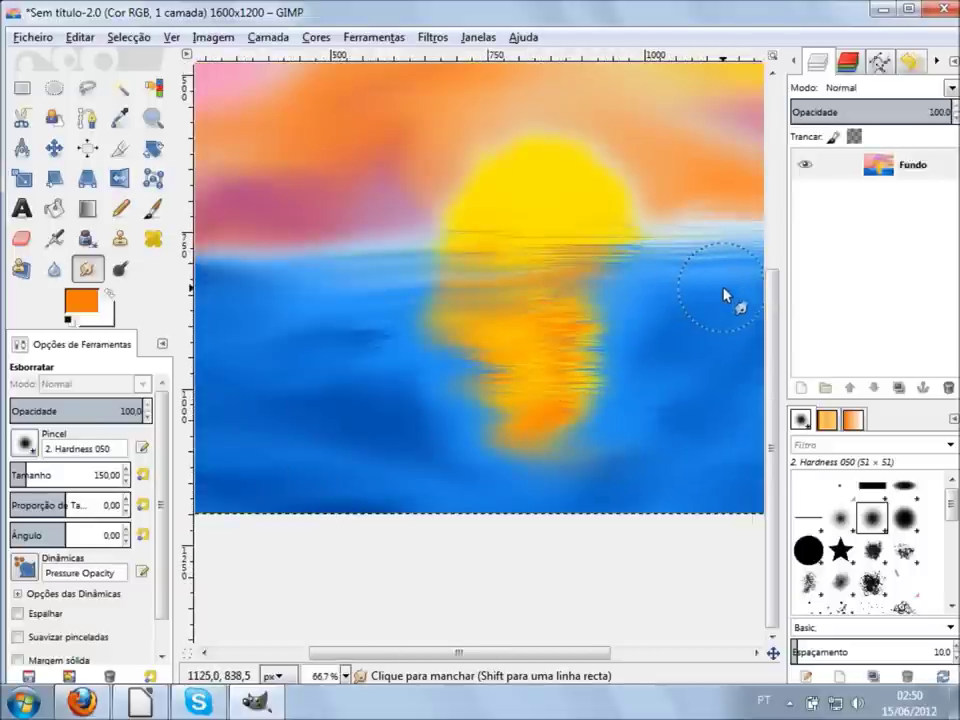
key(1)
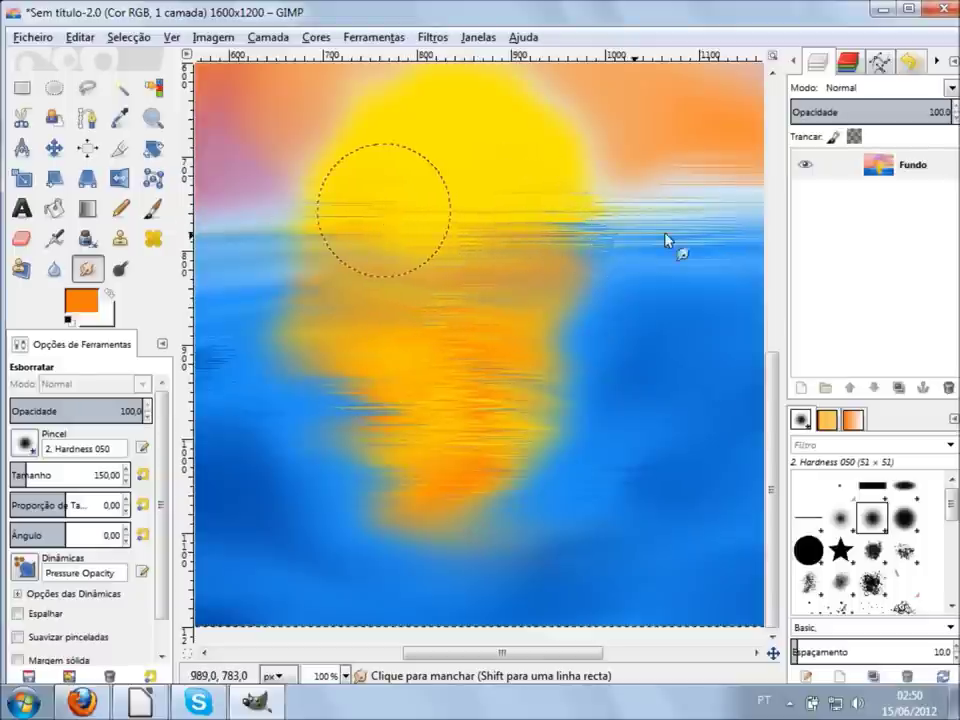
scroll(700, 245, down, 2)
scroll(720, 270, down, 2)
scroll(660, 356, up, 3)
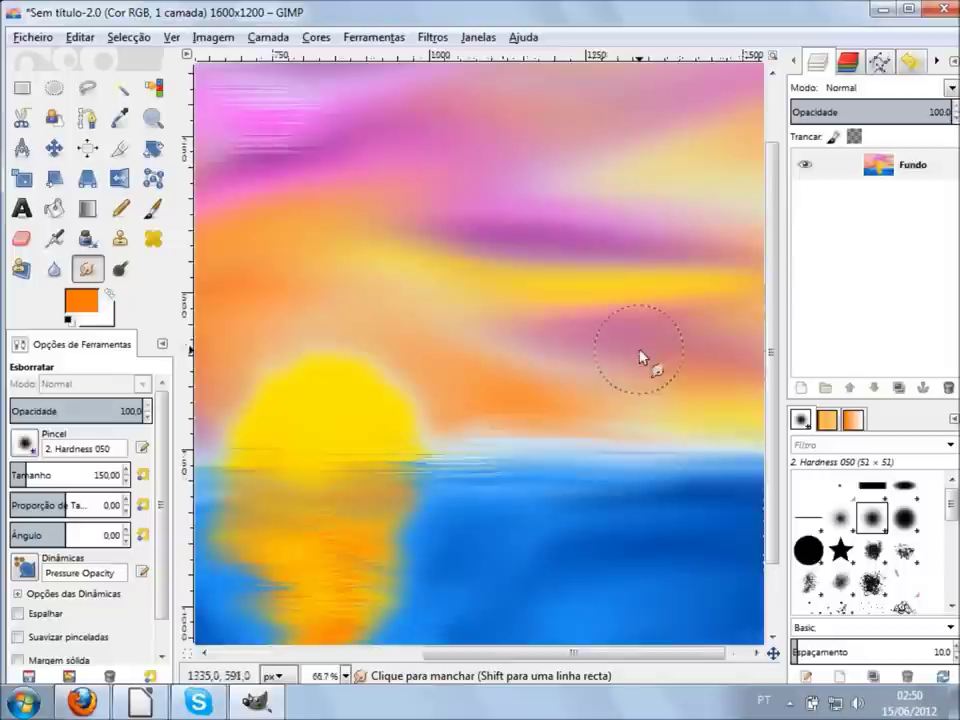
scroll(615, 335, down, 1)
scroll(610, 330, down, 1)
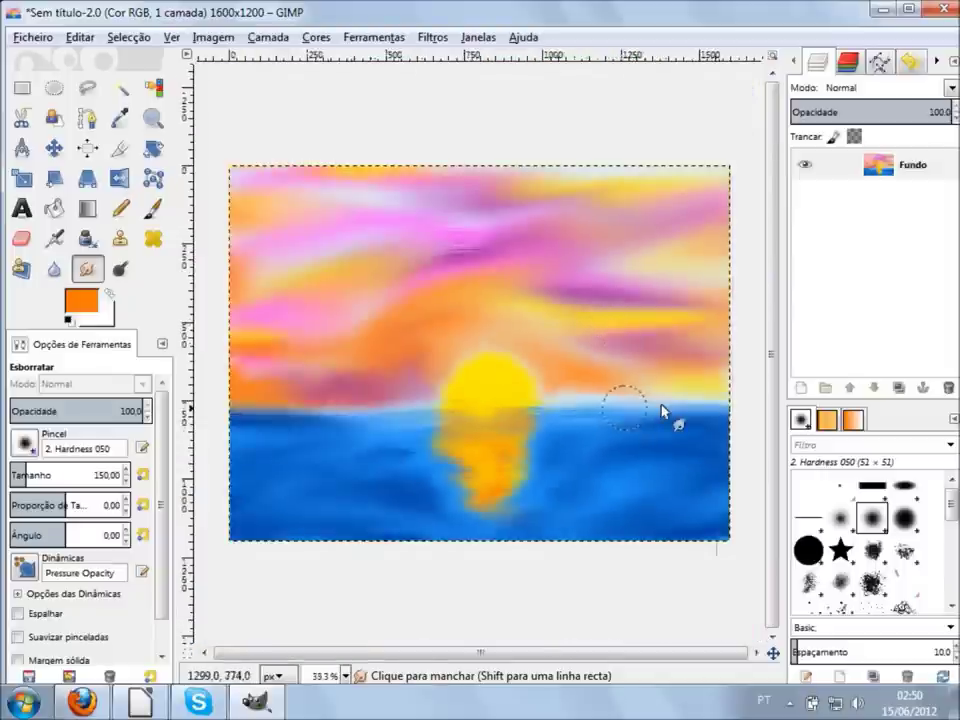
scroll(724, 450, up, 1)
scroll(709, 459, up, 1)
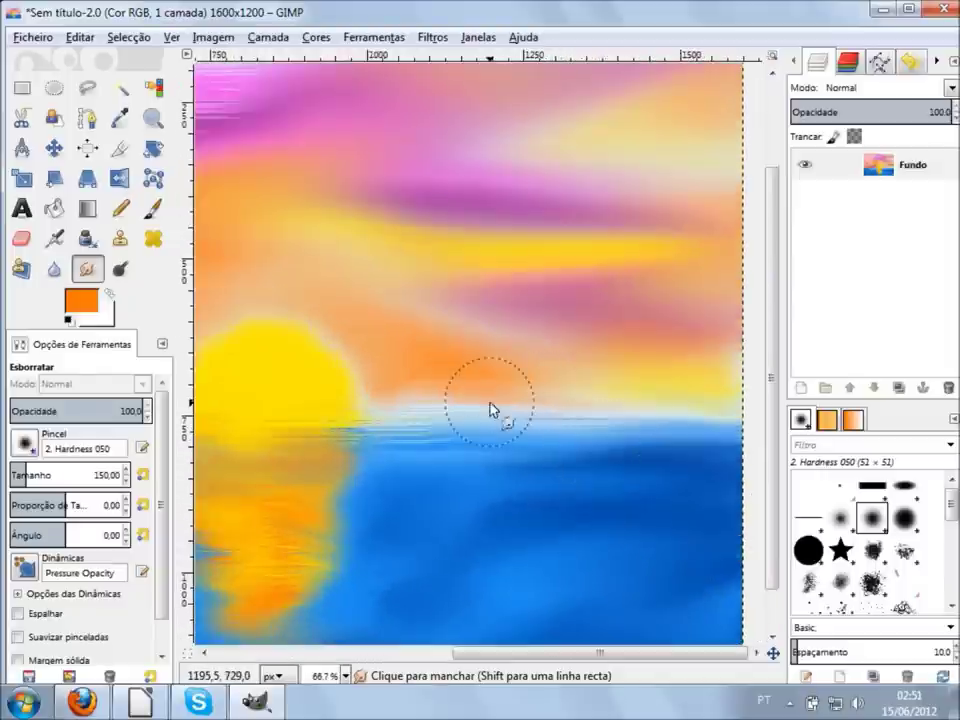
drag(450, 457, 715, 405)
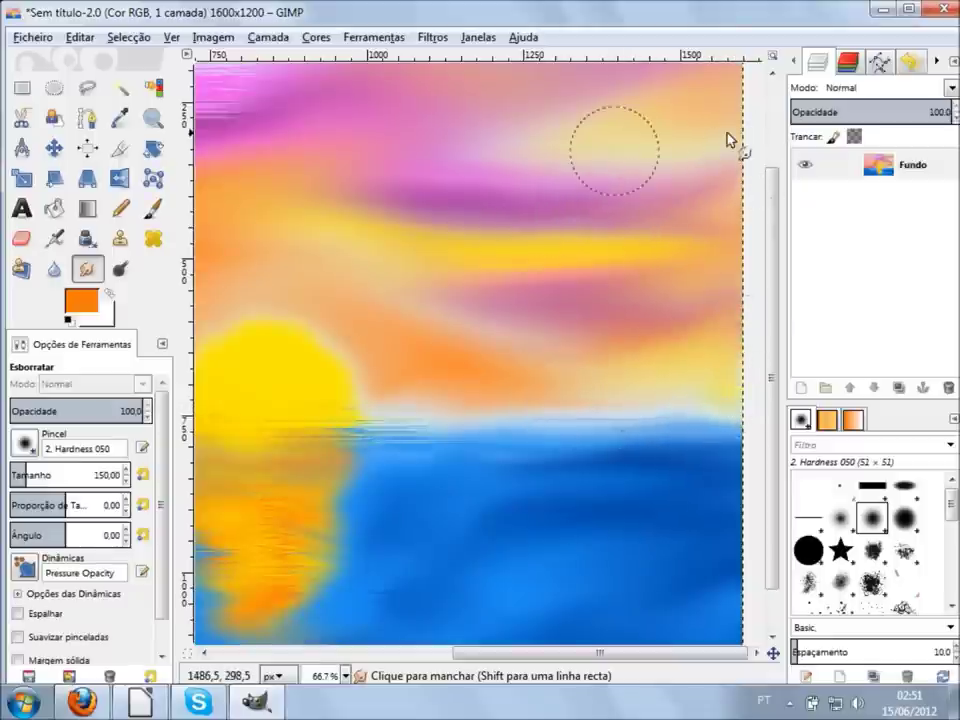
key(minus)
key(minus)
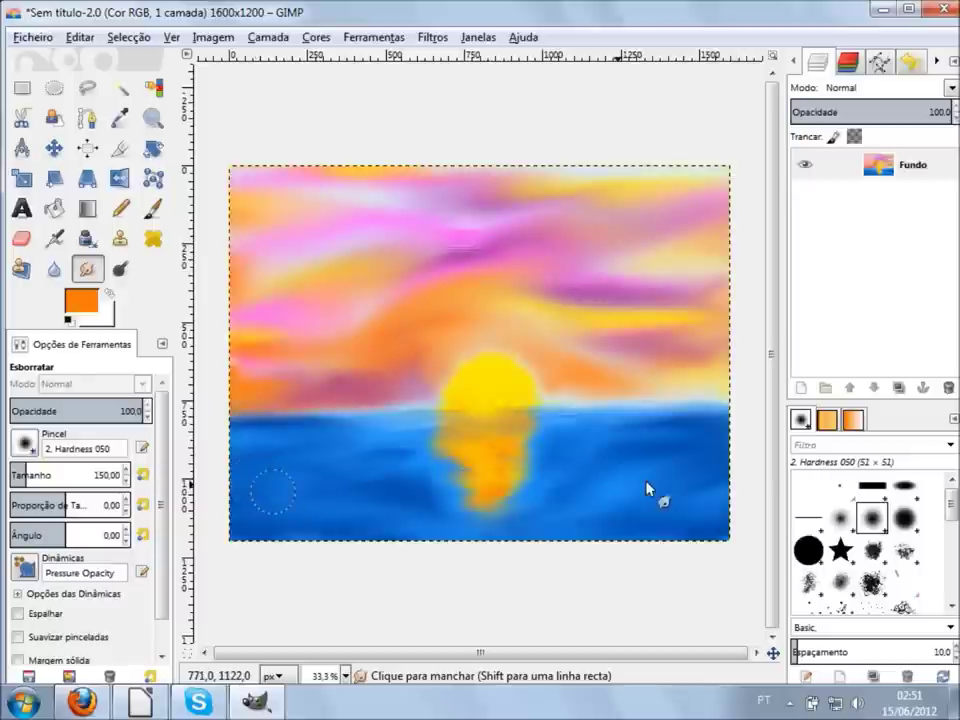
click(902, 176)
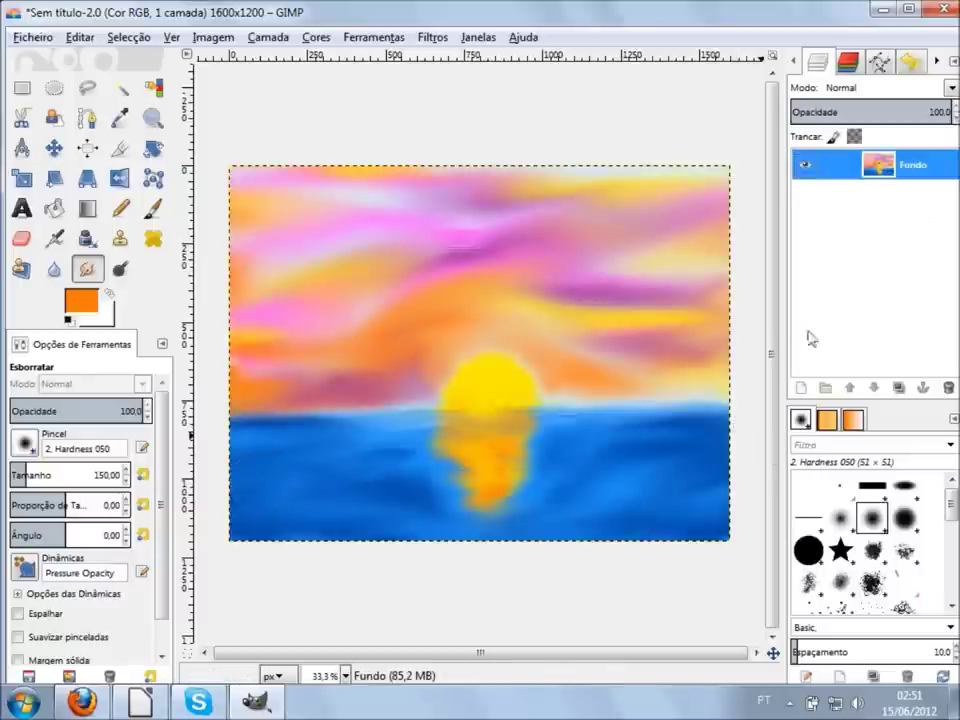
- Add a new transparent layer named Camada above the Fundo layer
click(803, 392)
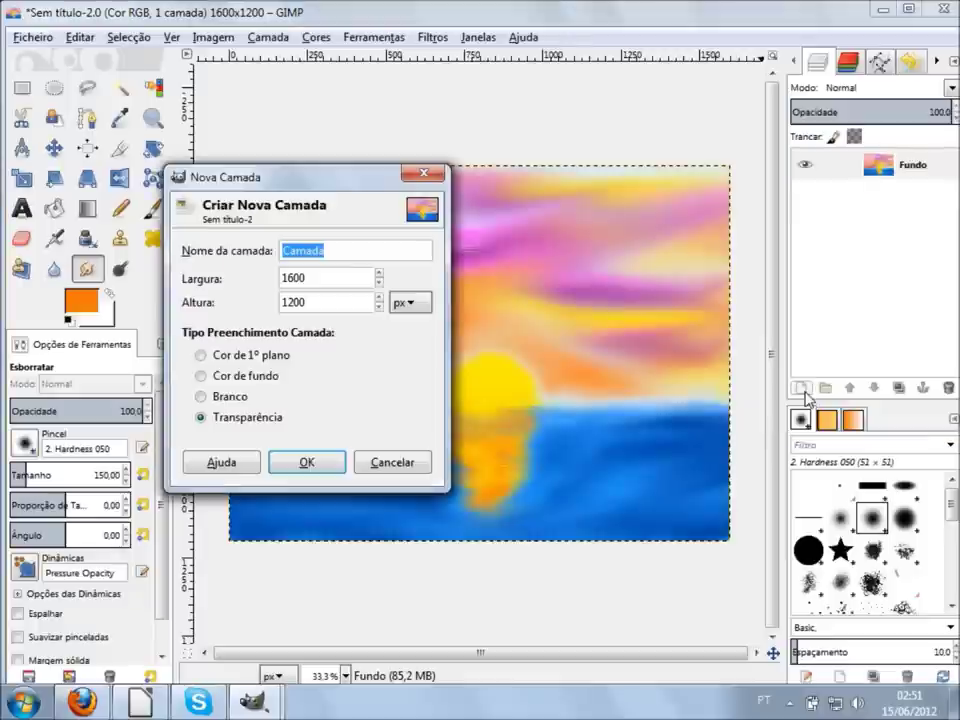
click(307, 462)
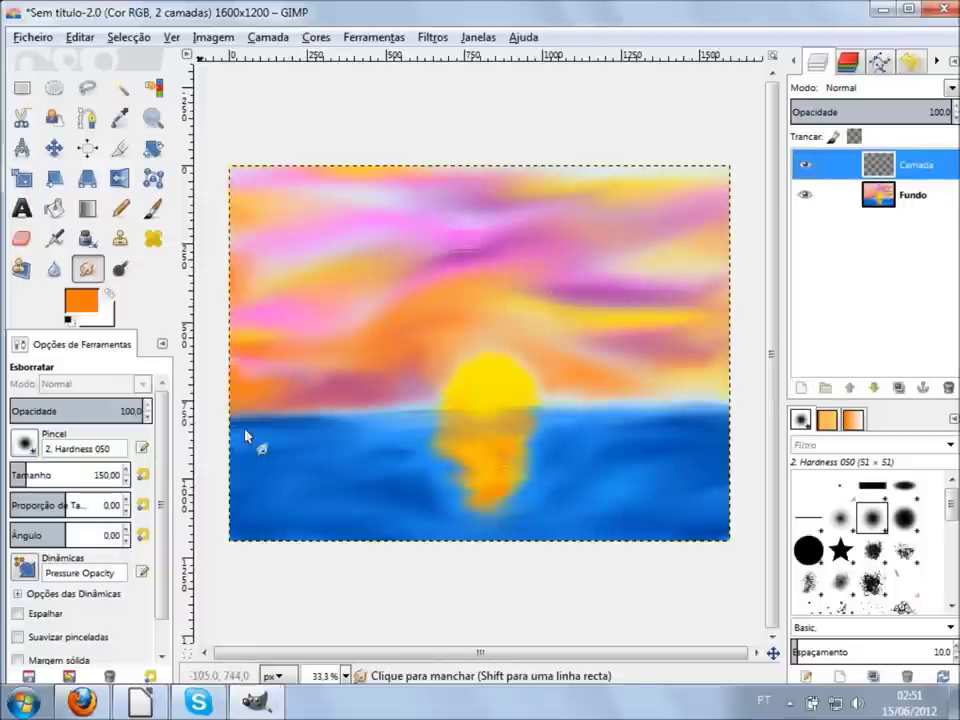
click(88, 209)
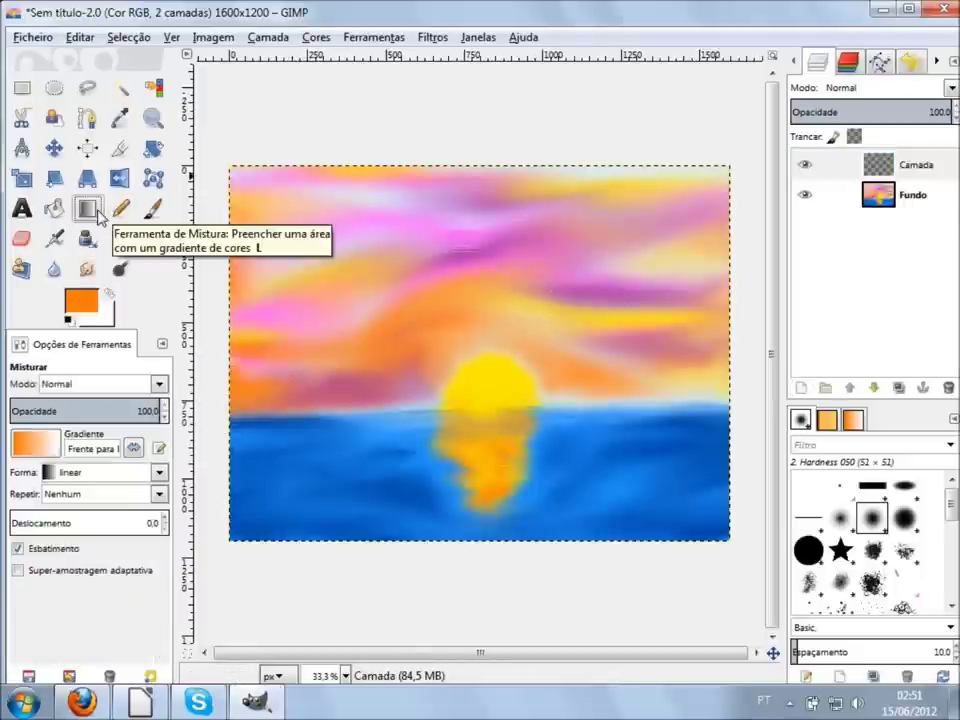
- Set the blend tool to the Neon Yellow gradient with Cônico (simétrico) shape
click(35, 442)
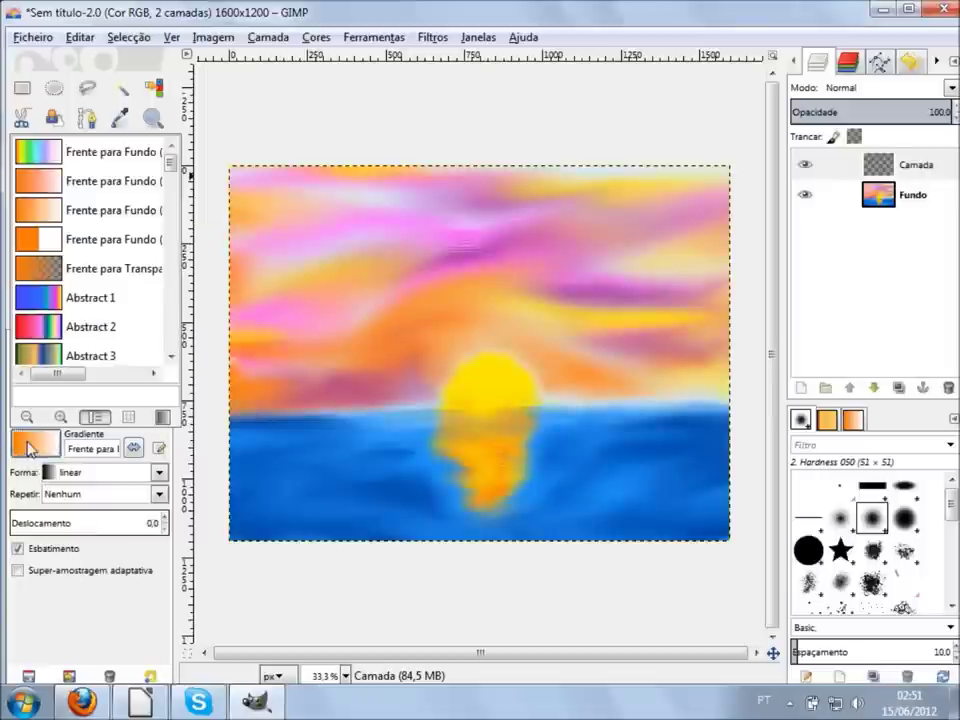
scroll(80, 265, down, 3)
scroll(80, 265, down, 3)
scroll(80, 265, down, 3)
scroll(80, 265, down, 5)
scroll(80, 265, down, 3)
scroll(80, 265, down, 3)
scroll(80, 265, down, 3)
scroll(80, 265, down, 3)
scroll(82, 265, down, 3)
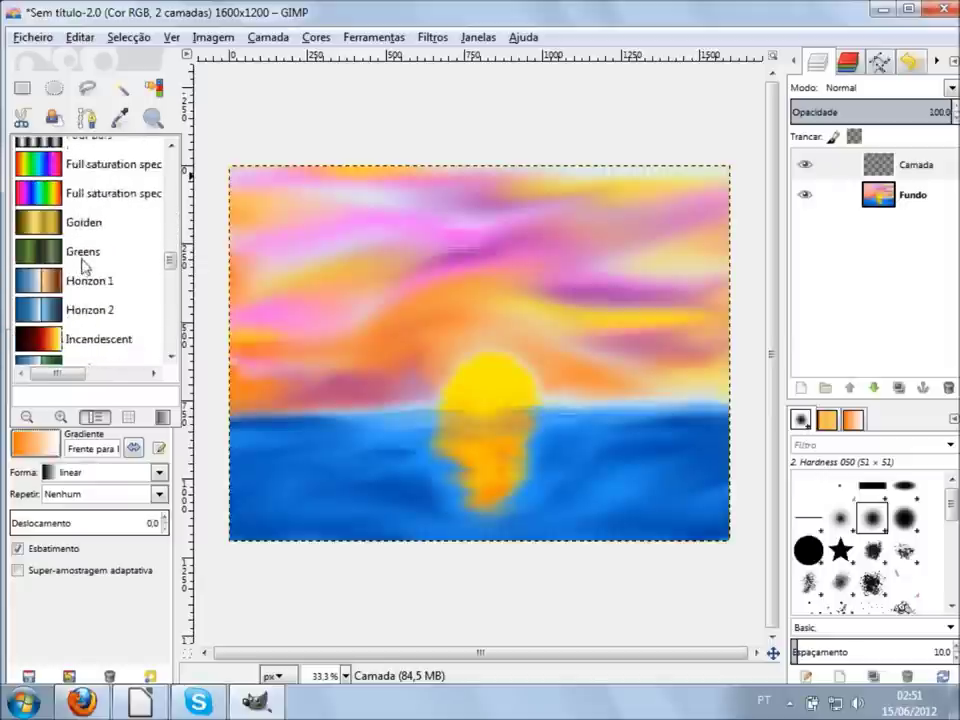
scroll(84, 268, down, 5)
scroll(84, 268, down, 1)
scroll(82, 270, down, 2)
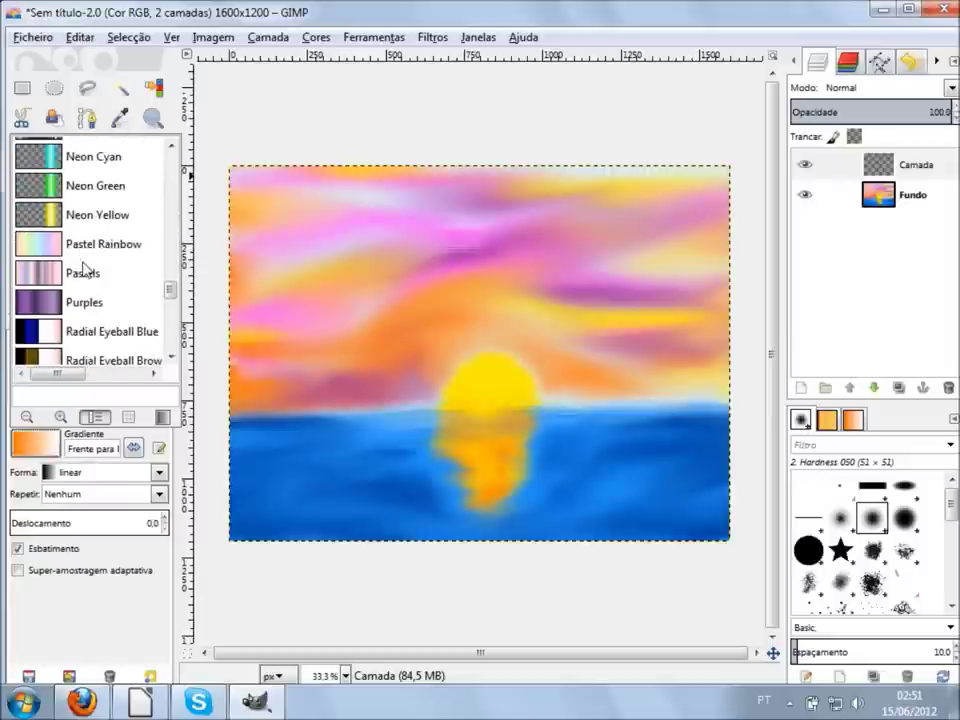
click(56, 227)
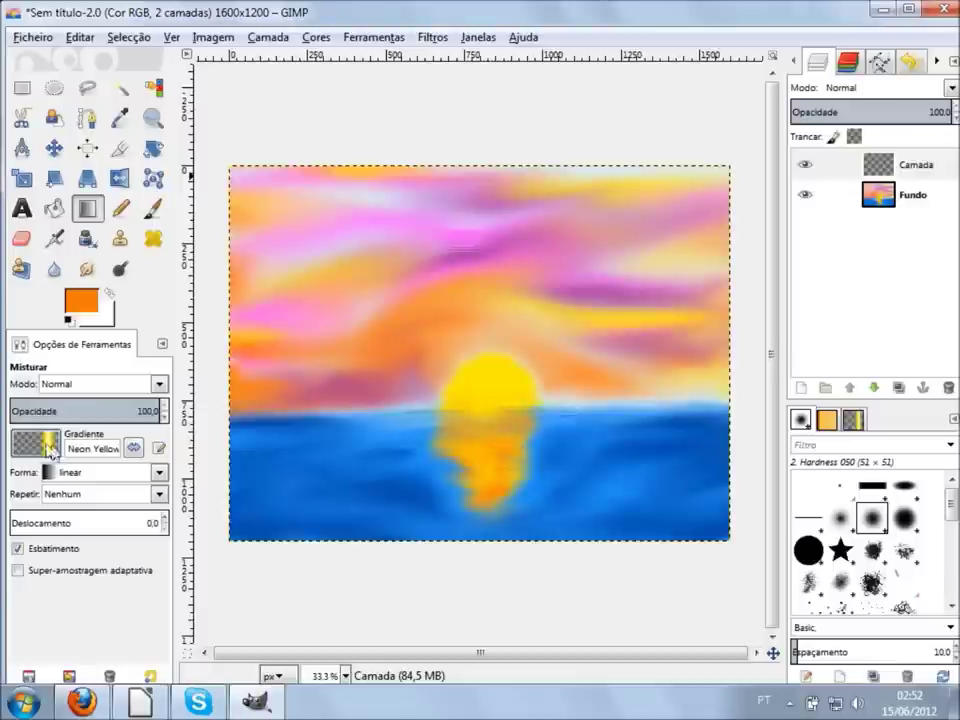
click(159, 472)
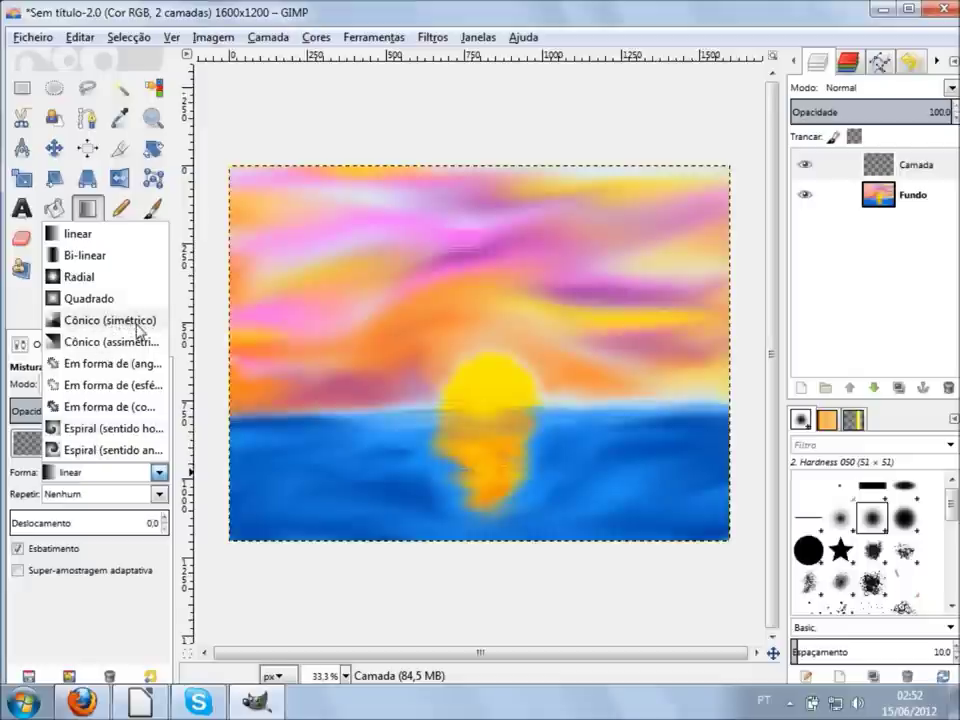
click(135, 322)
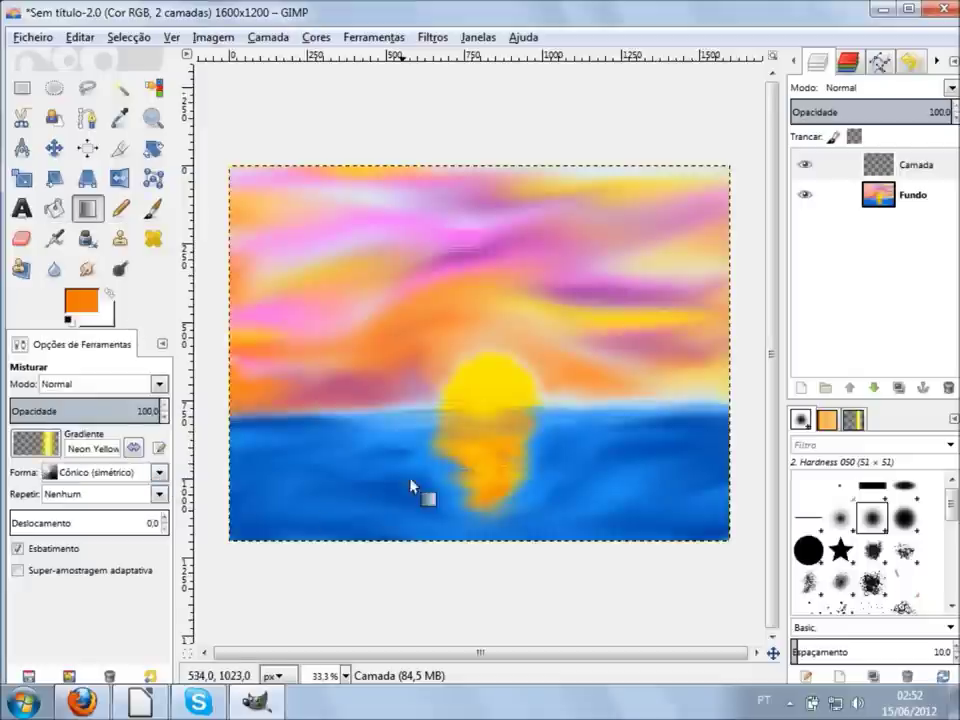
- Draw Neon Yellow conical rays centred on the sun and fade Camada to 24.4 opacity
drag(490, 386, 421, 397)
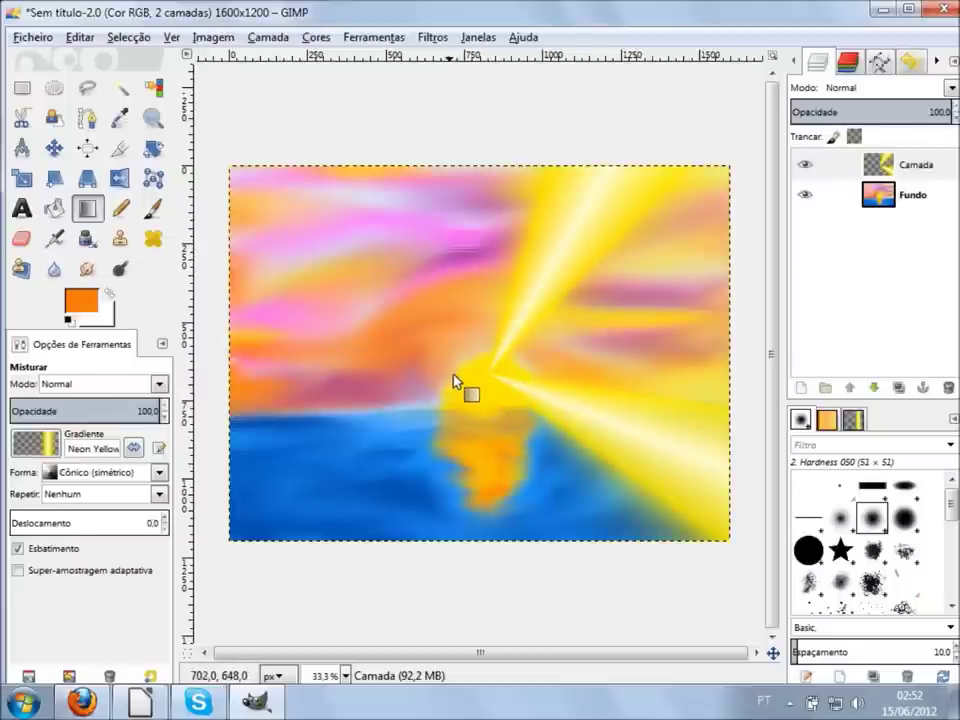
drag(470, 390, 482, 388)
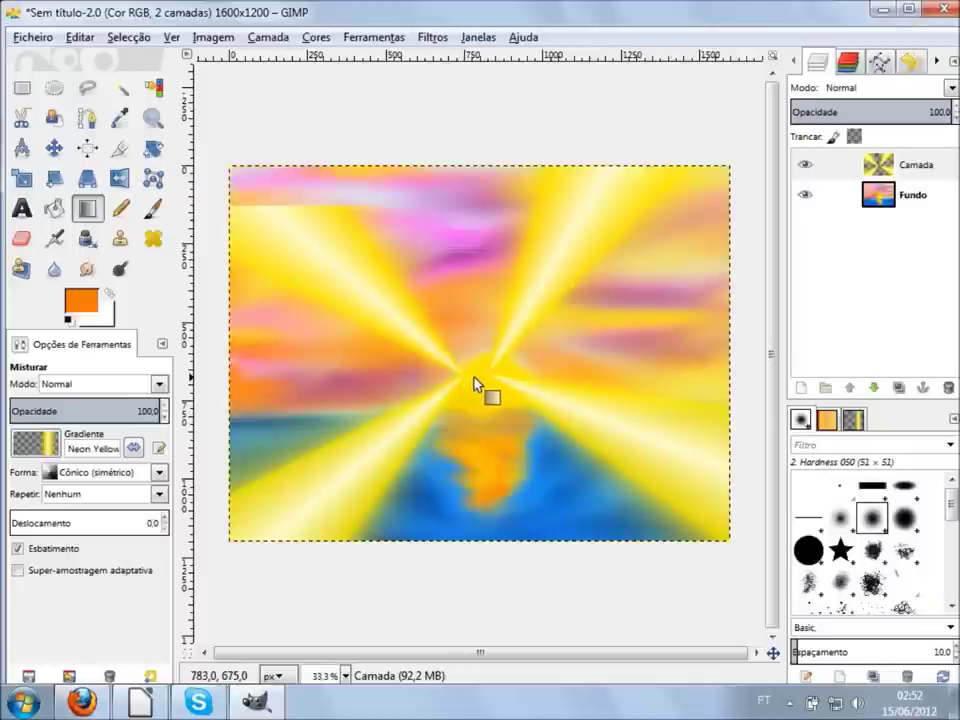
key(ctrl+z)
drag(467, 375, 484, 381)
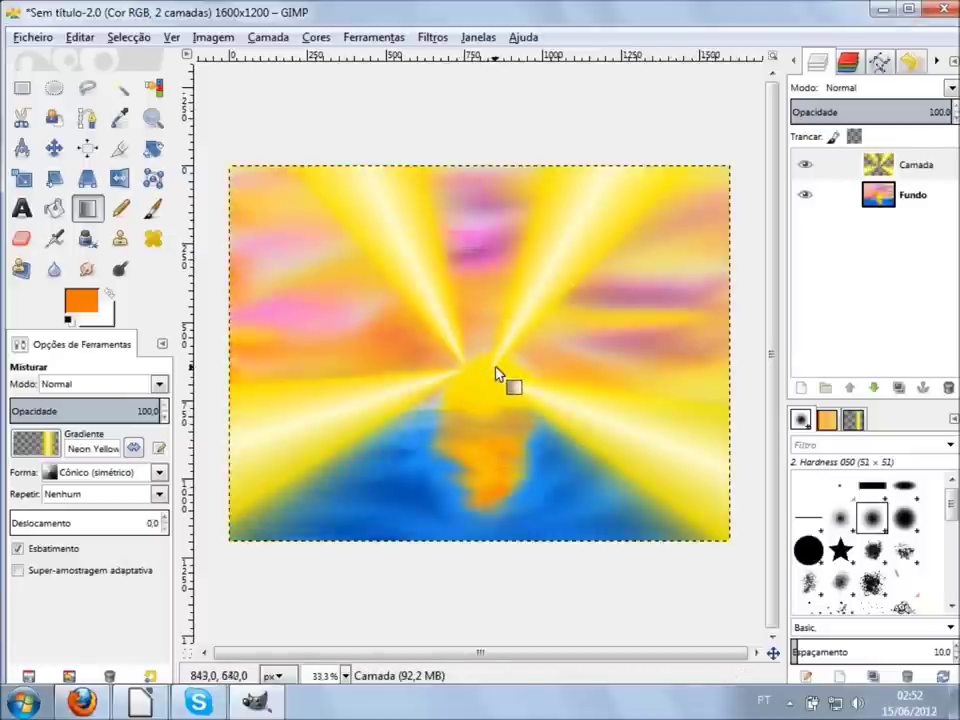
drag(483, 347, 481, 372)
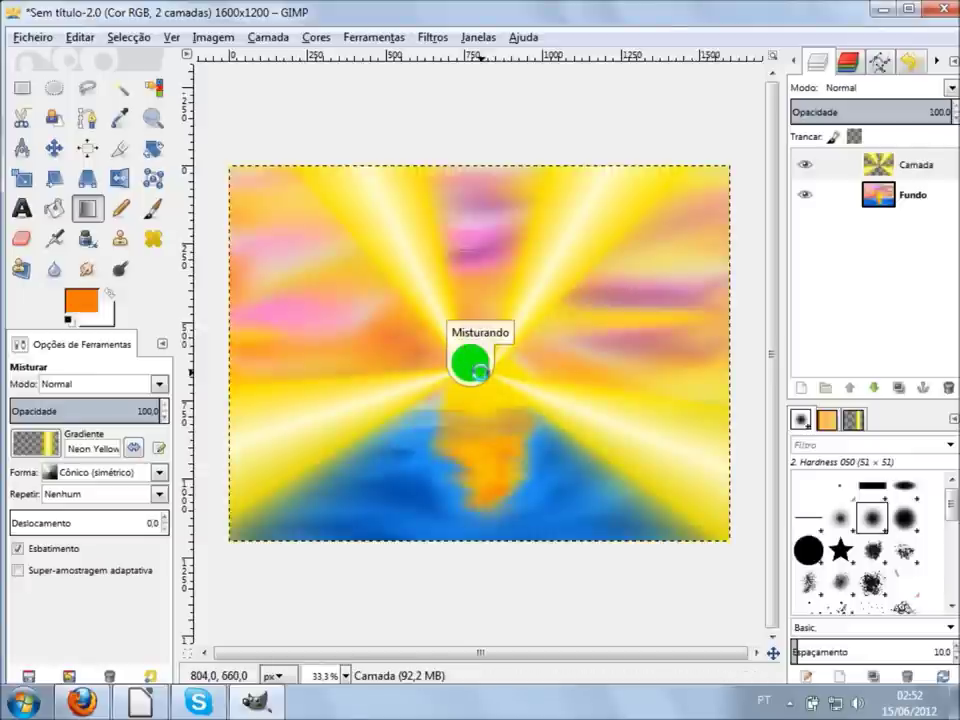
key(ctrl+z)
drag(480, 397, 479, 394)
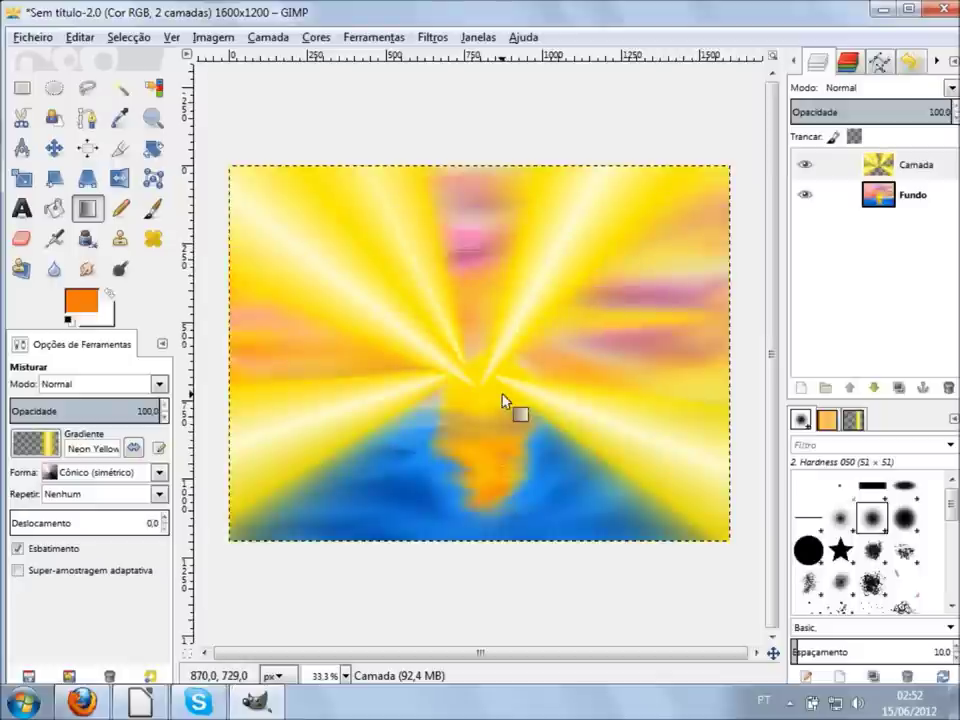
drag(859, 112, 828, 112)
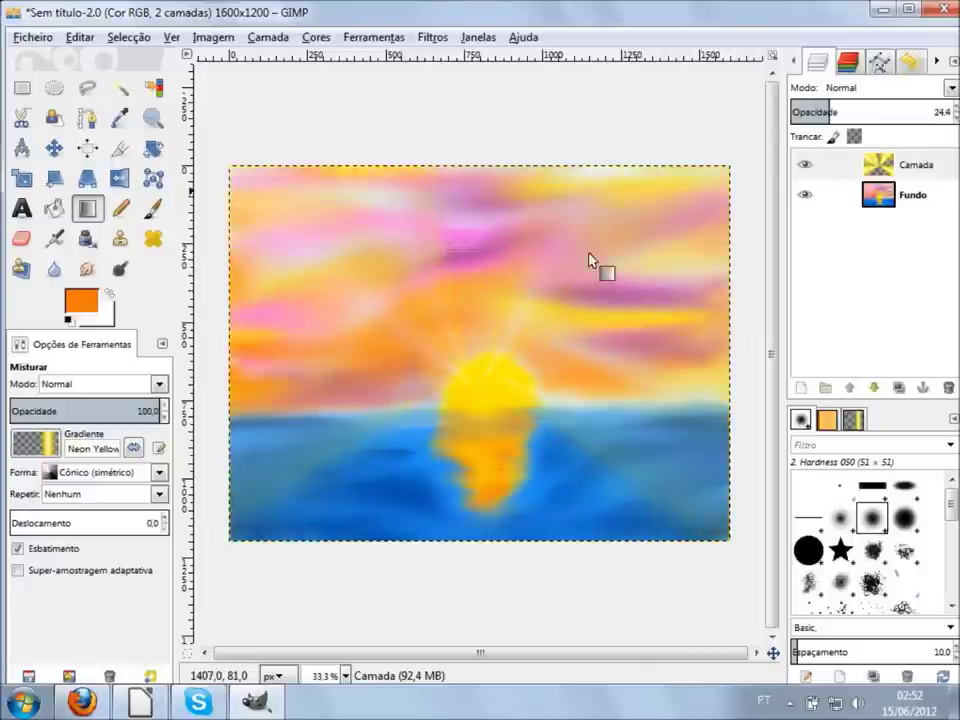
- Lower the ray layer to 16.9 opacity and redraw the sunburst gradient at the sun
scroll(578, 273, up, 1)
scroll(490, 385, up, 1)
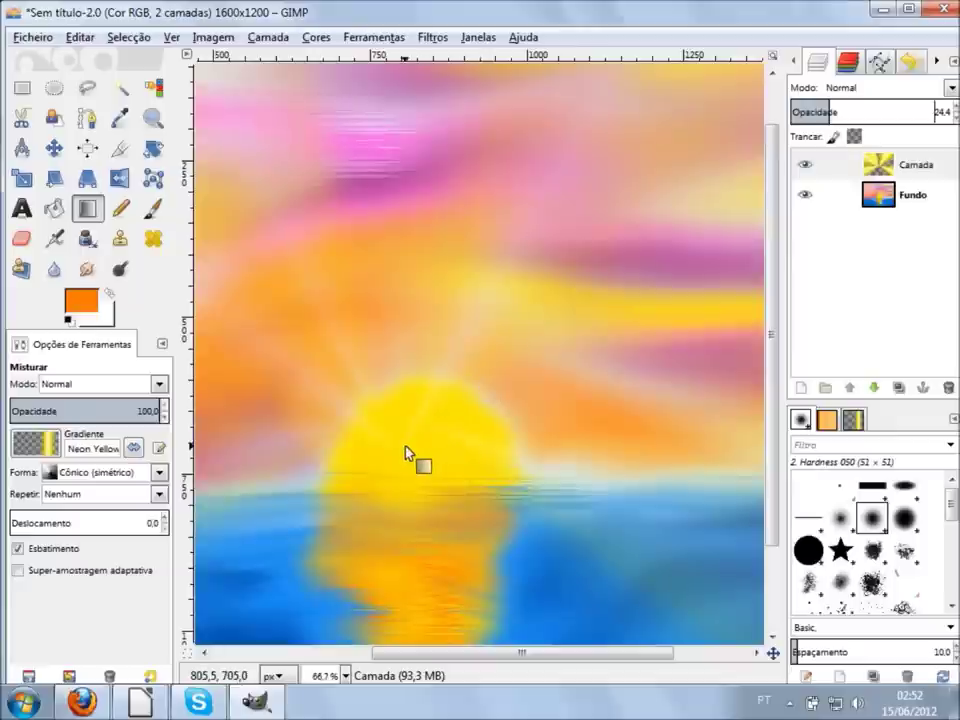
drag(822, 112, 818, 112)
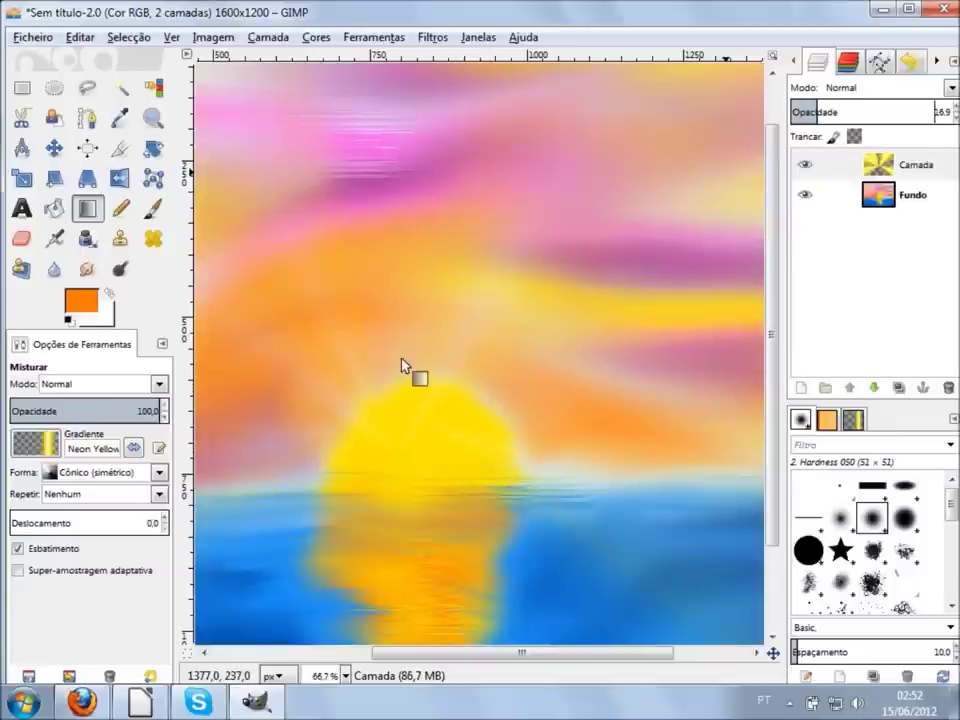
scroll(558, 369, down, 1)
scroll(558, 369, down, 1)
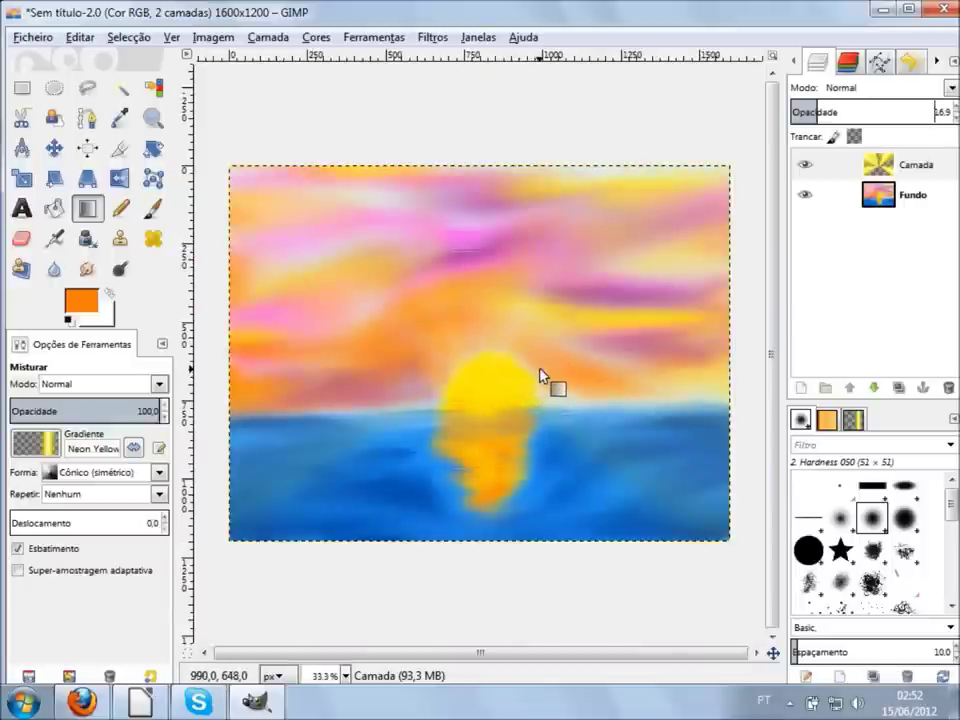
scroll(540, 374, up, 2)
drag(521, 384, 516, 388)
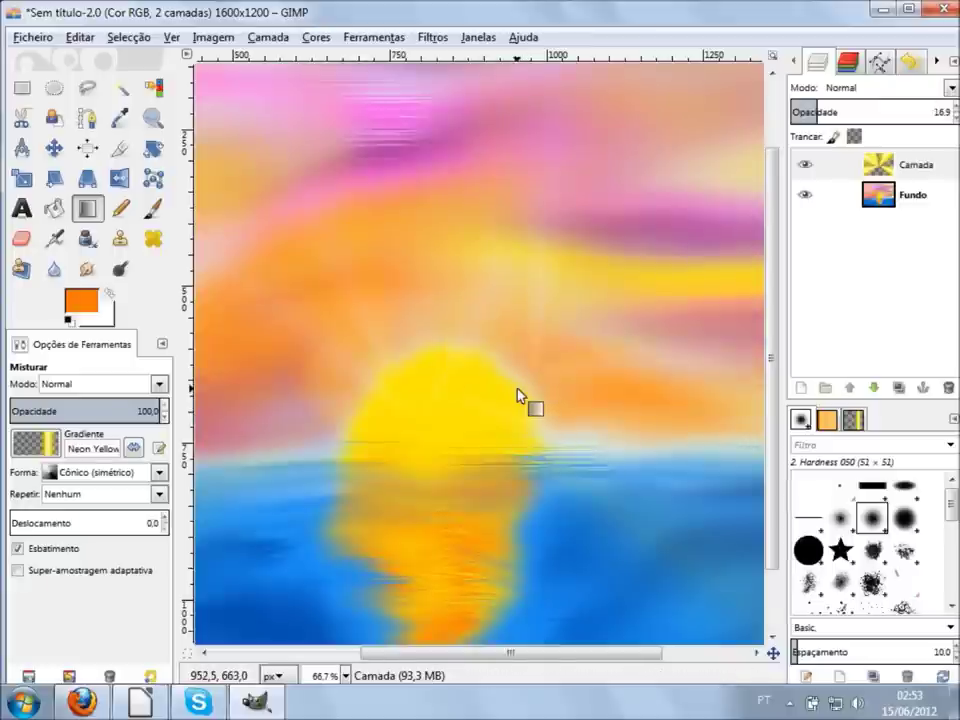
drag(522, 393, 486, 410)
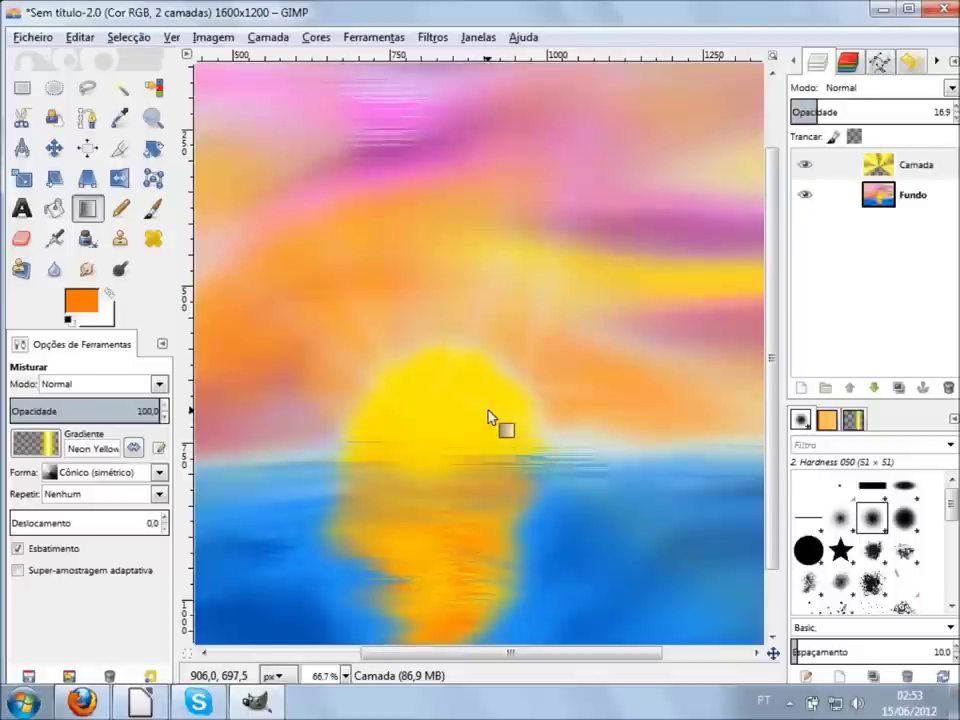
key(minus)
key(minus)
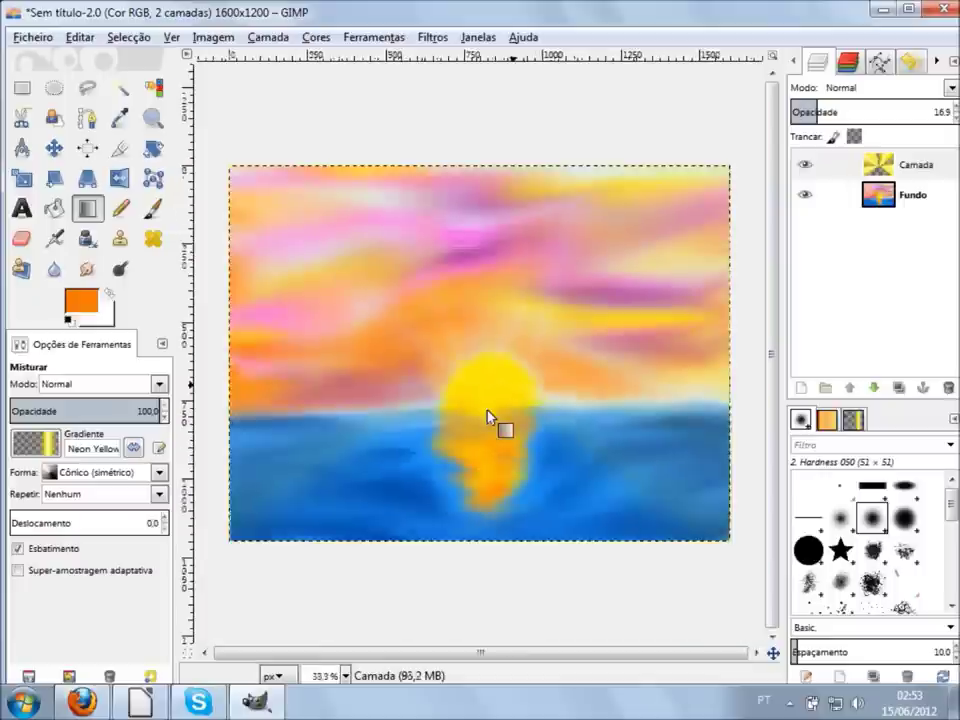
- Switch to the Smudge tool with brush size 300
key(s)
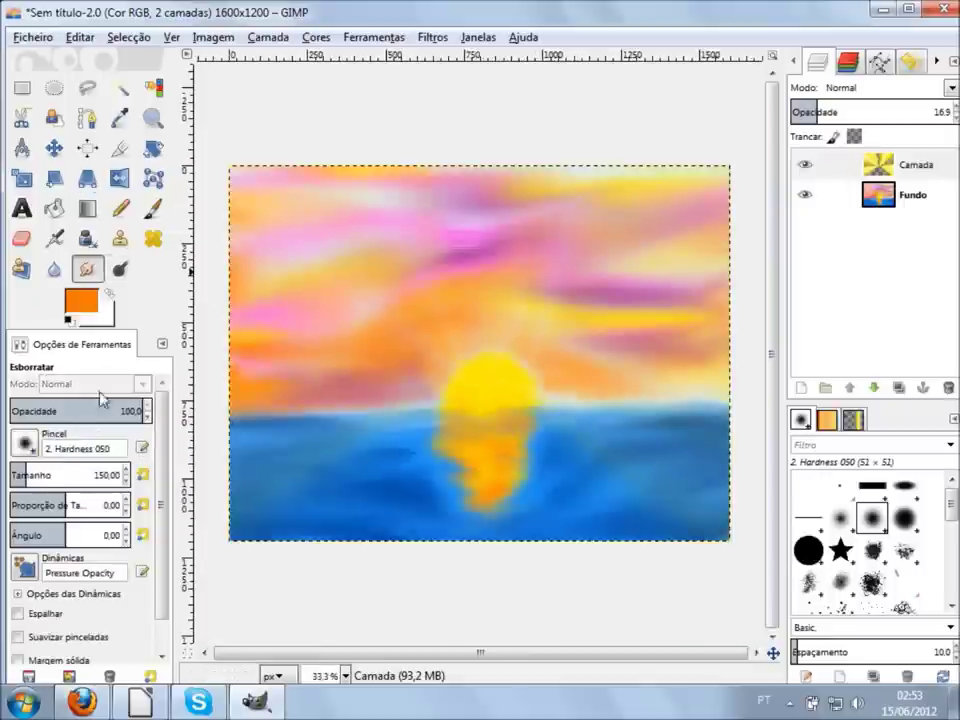
click(89, 475)
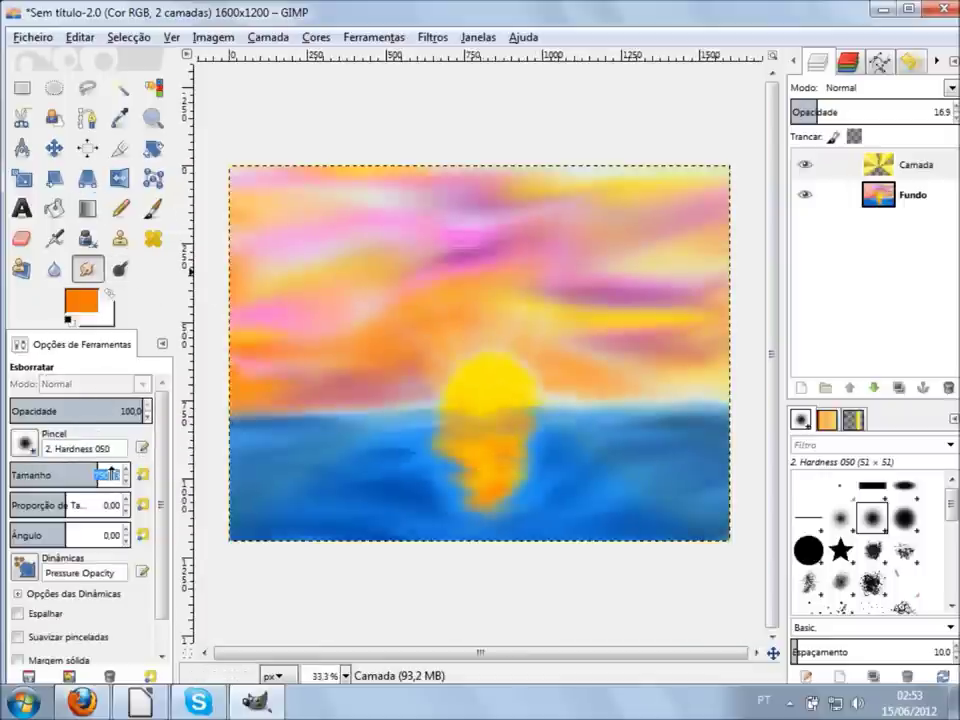
text(300)
key(Return)
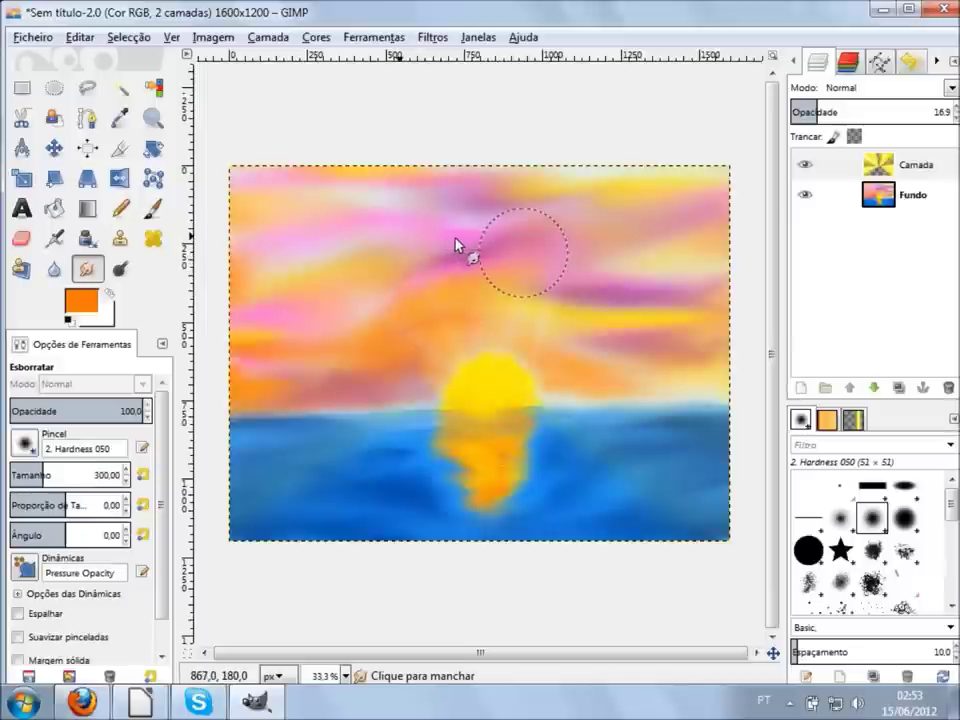
- Smudge down through the sun and its reflection, then minimize GIMP
scroll(553, 371, up, 1)
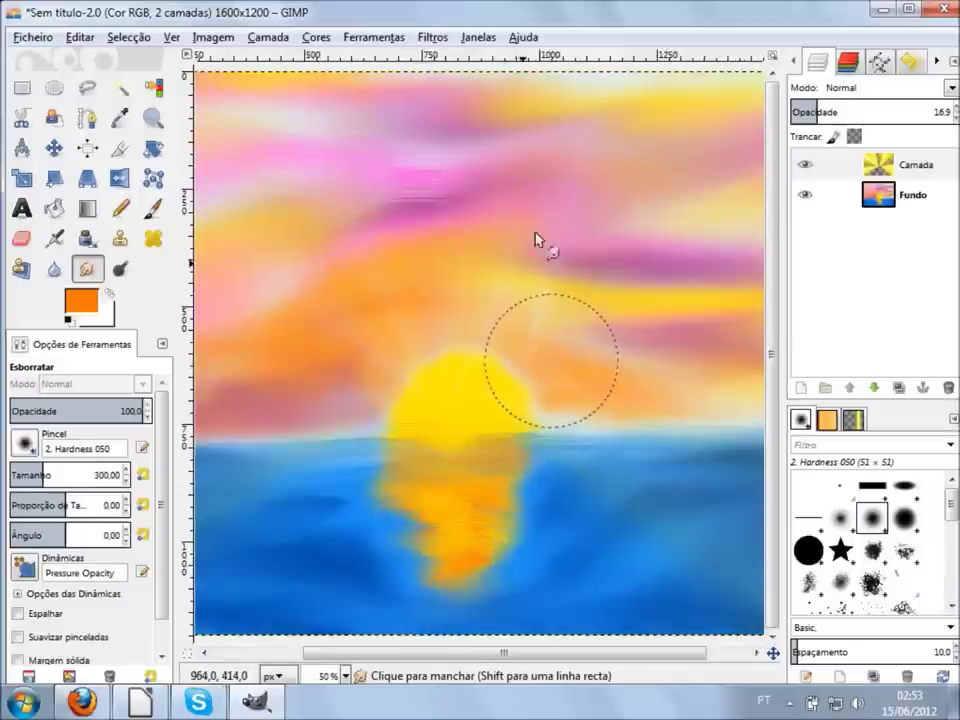
scroll(535, 240, down, 1)
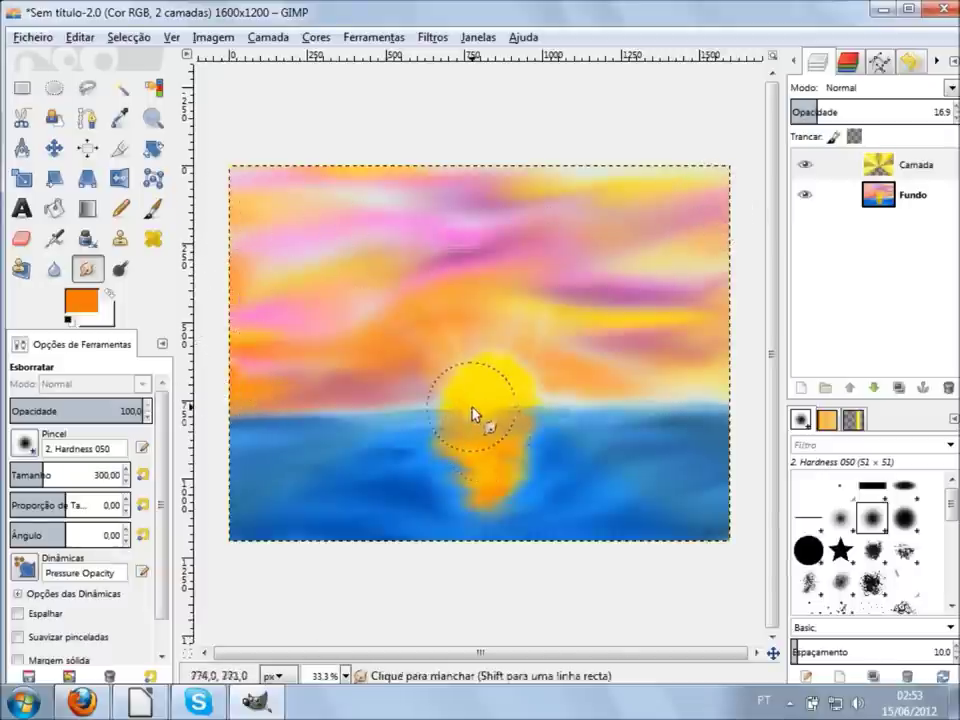
mouse_move(429, 349)
mouse_down()
mouse_move(578, 440)
mouse_move(497, 522)
mouse_up()
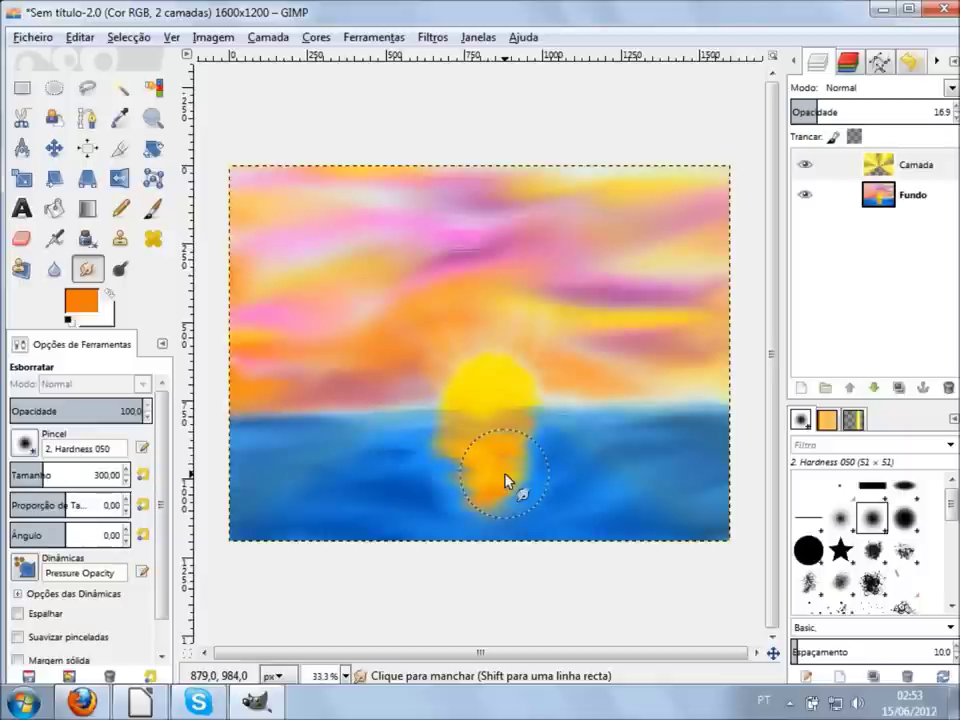
click(883, 10)
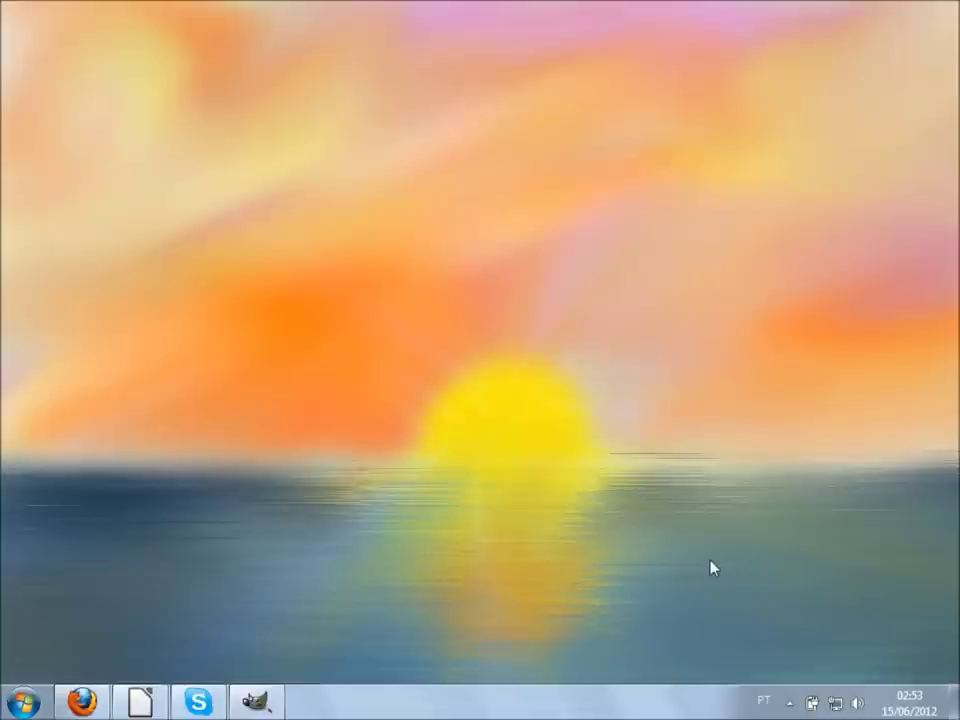
- Restore GIMP, smudge the horizon and orange reflection into the sea, and minimize again
click(256, 702)
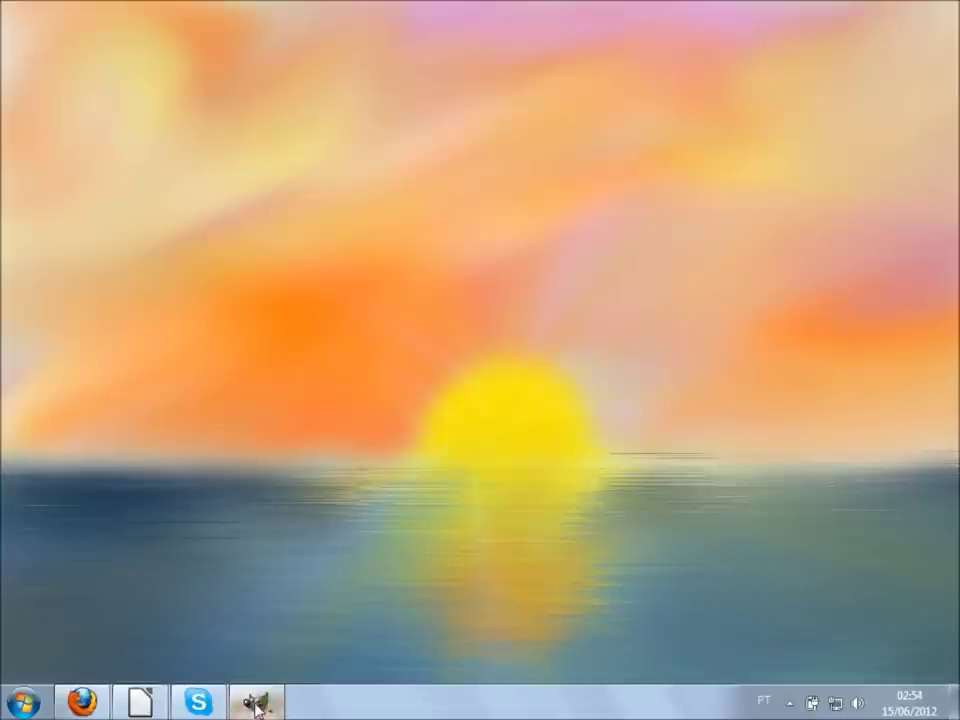
ctrl+scroll(571, 417, up, 1)
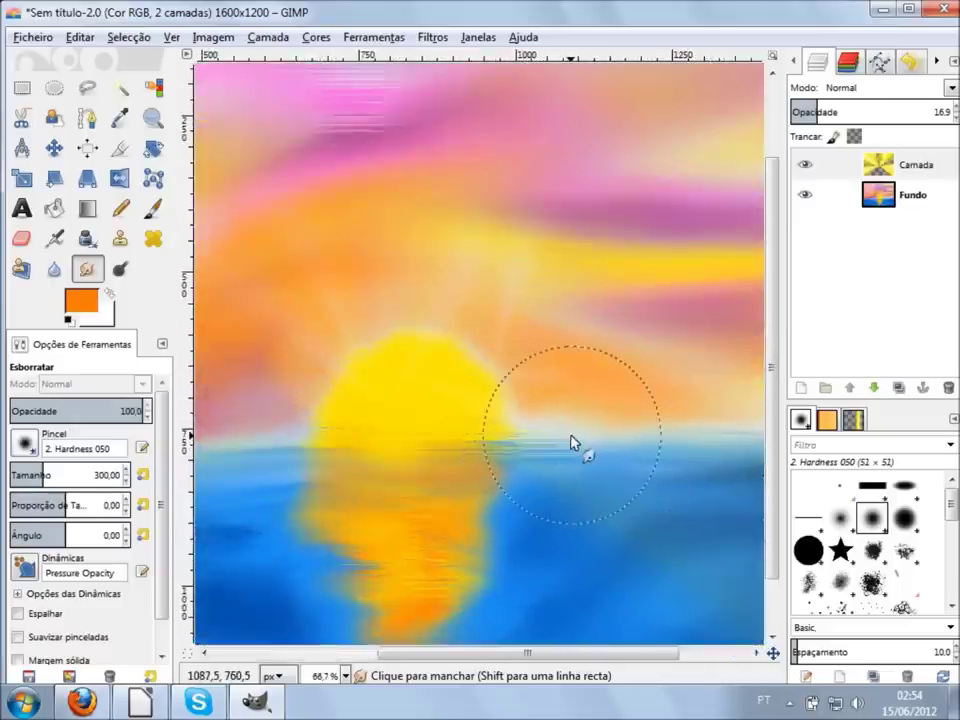
drag(548, 441, 525, 441)
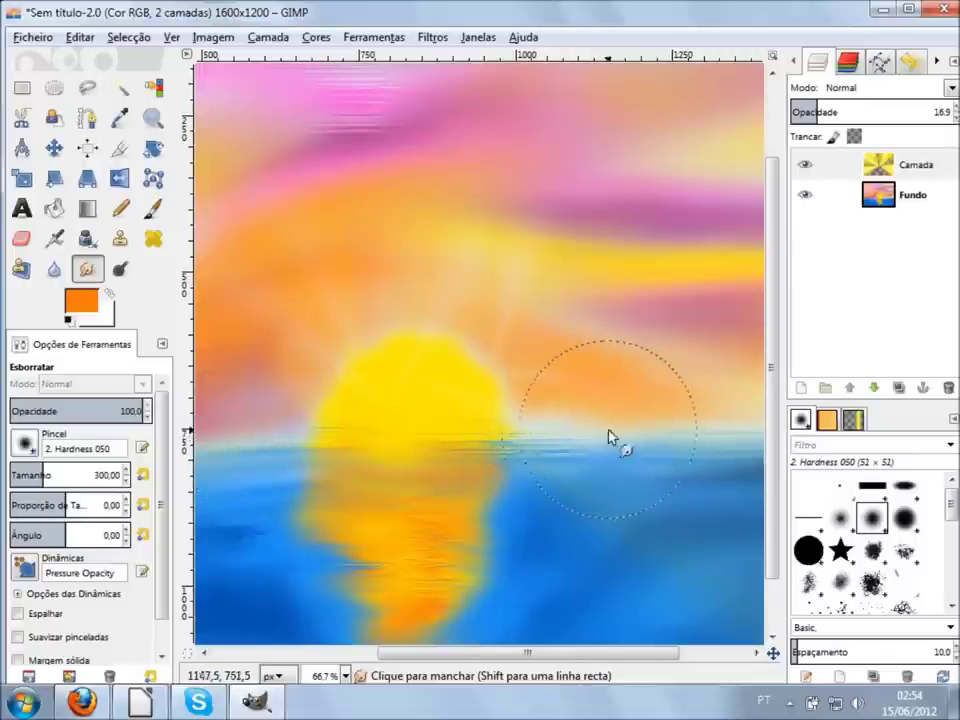
key(ctrl+shift+j)
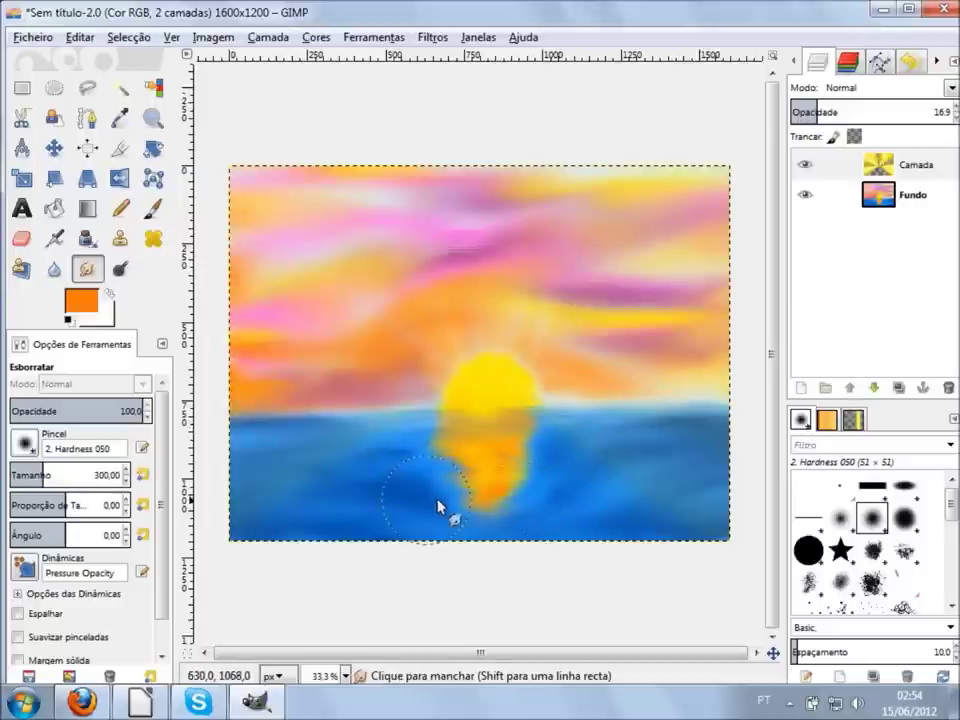
drag(470, 500, 407, 514)
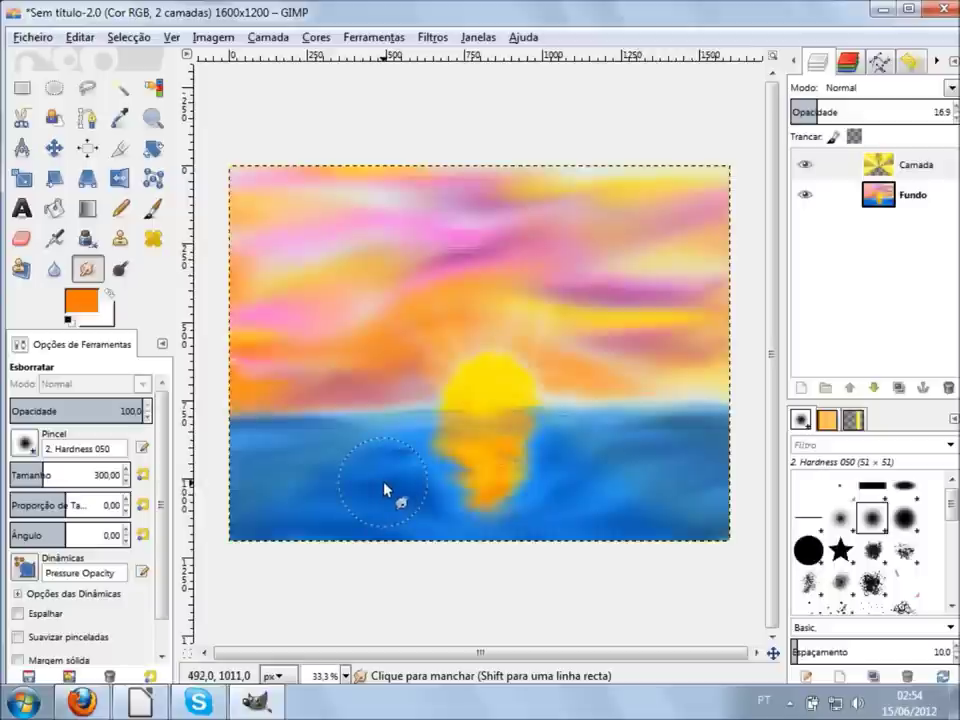
click(880, 10)
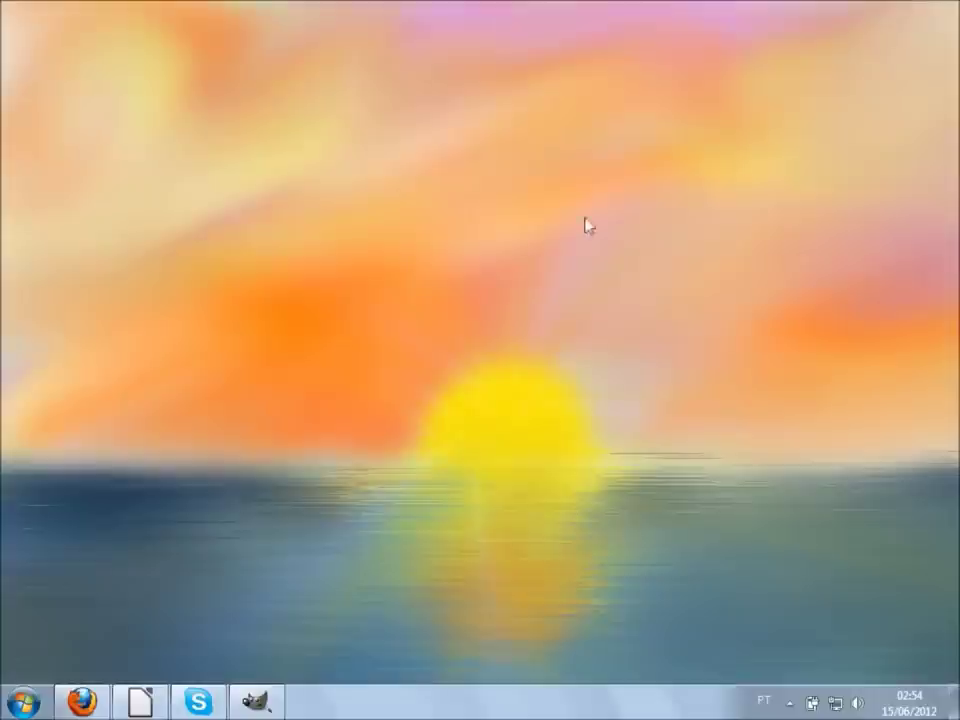